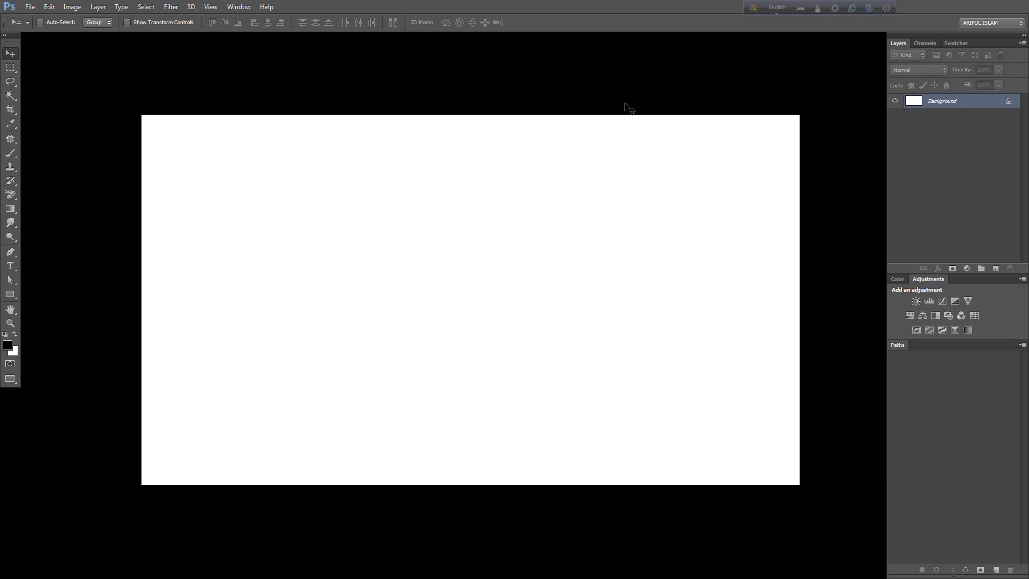
Step: Convert the locked white Background into an editable layer named Layer 0
double_click(949, 103)
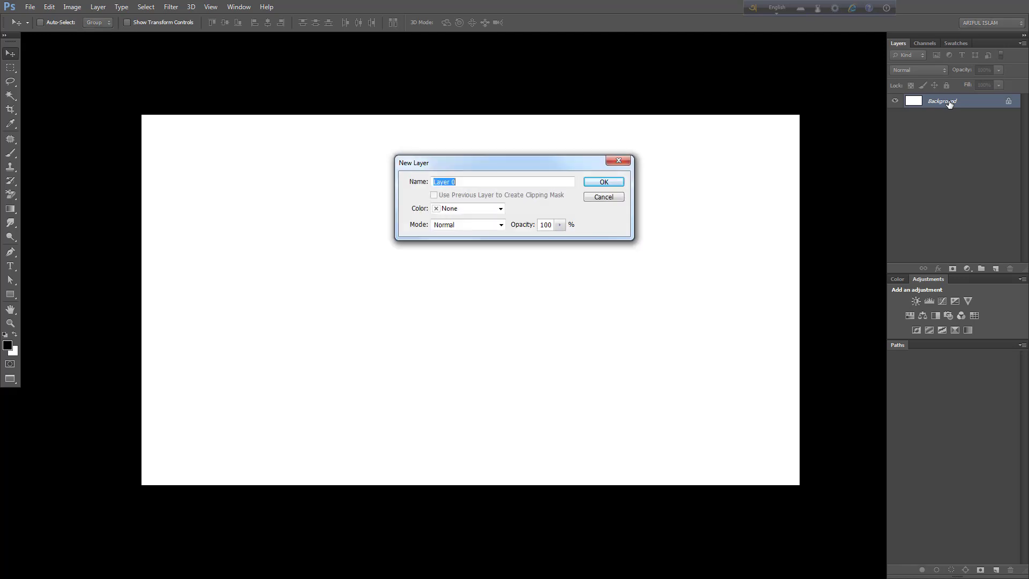
left_click(604, 181)
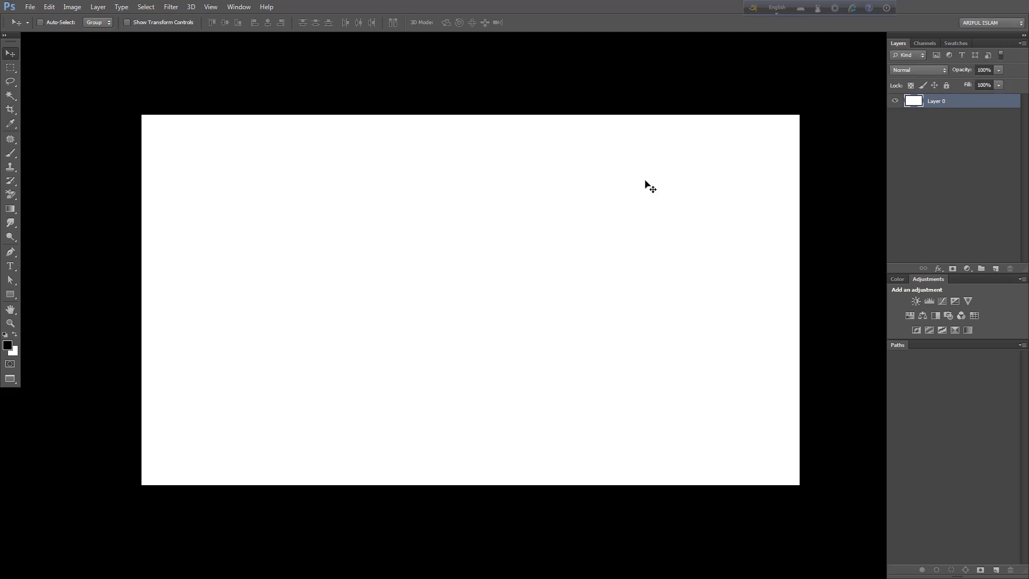
Step: Add a radial Gradient Overlay to Layer 0
double_click(859, 148)
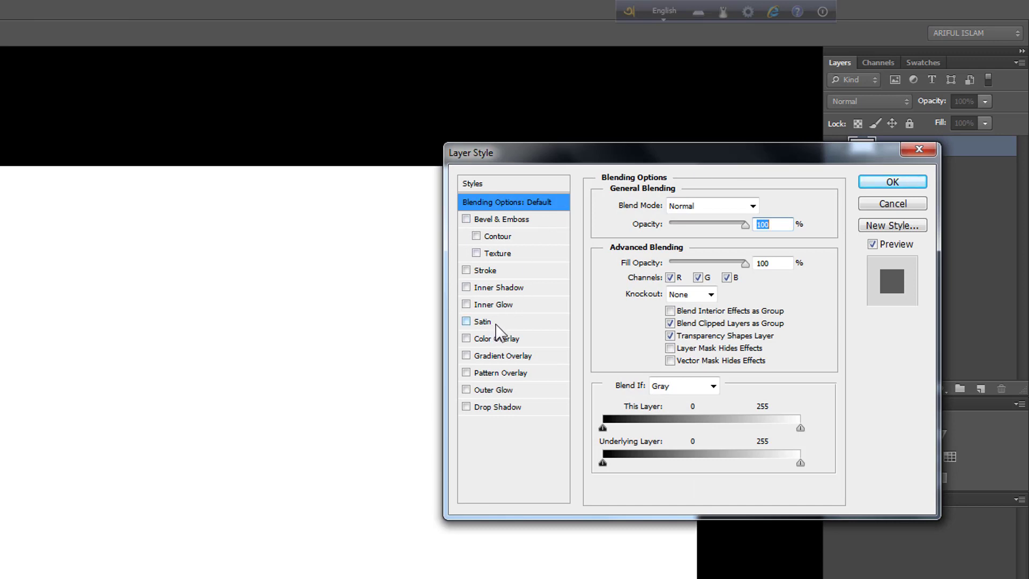
left_click(506, 357)
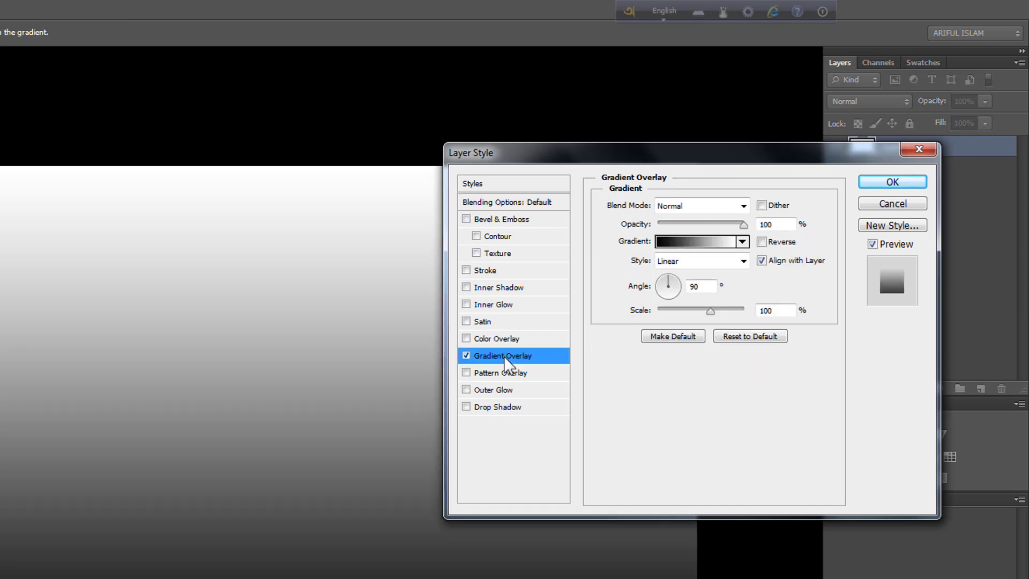
left_click(721, 241)
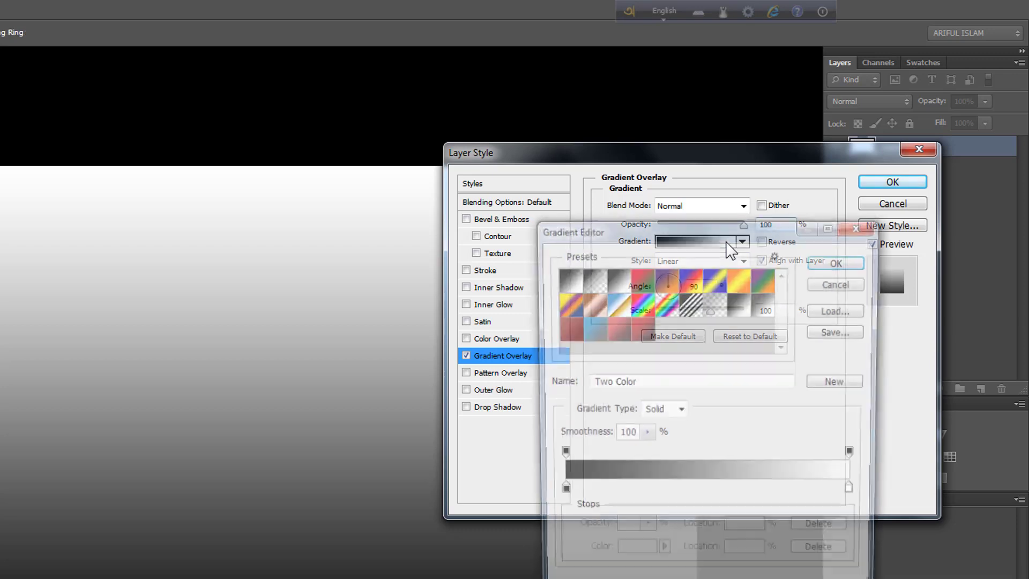
left_click(840, 261)
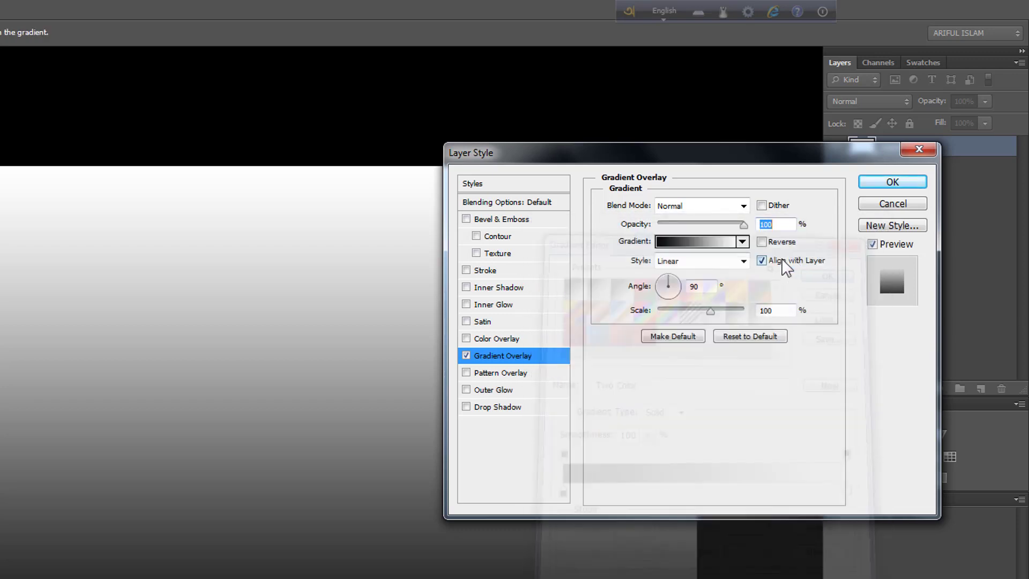
left_click(743, 262)
left_click(680, 289)
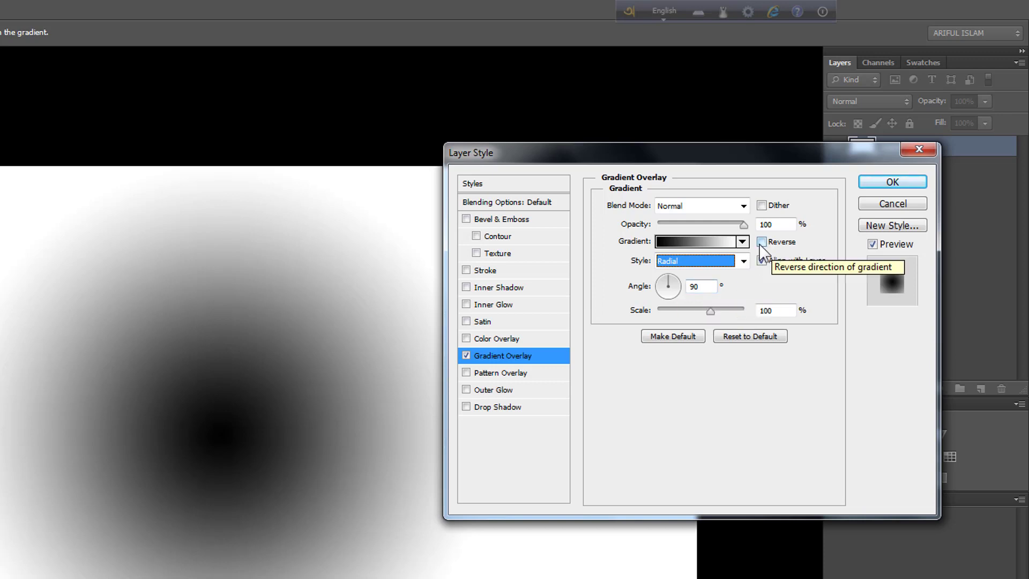
Step: Reverse the radial gradient, set its scale to 105% and slightly adjust the opacity
left_click(761, 242)
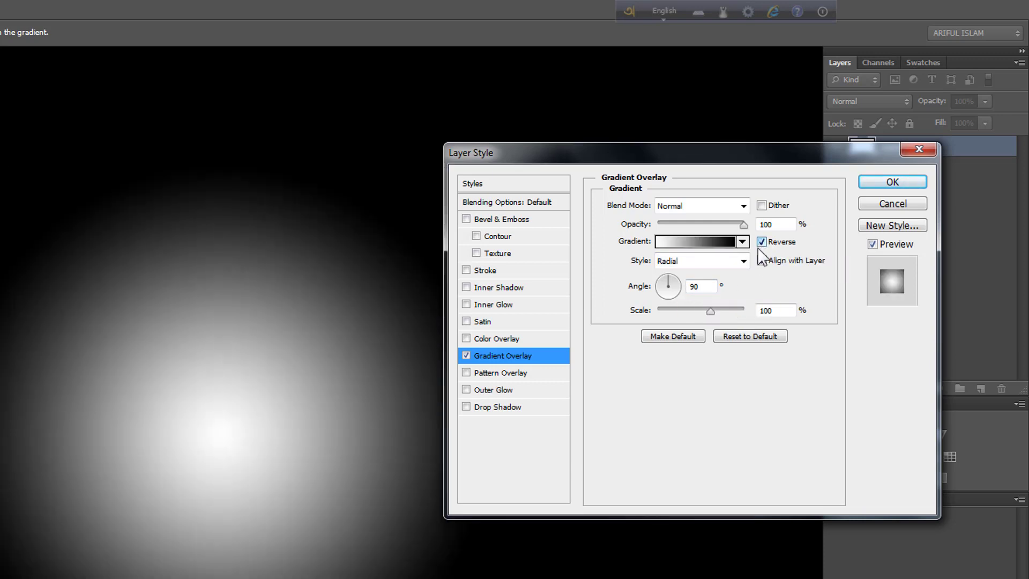
left_click_drag(712, 311, 713, 311)
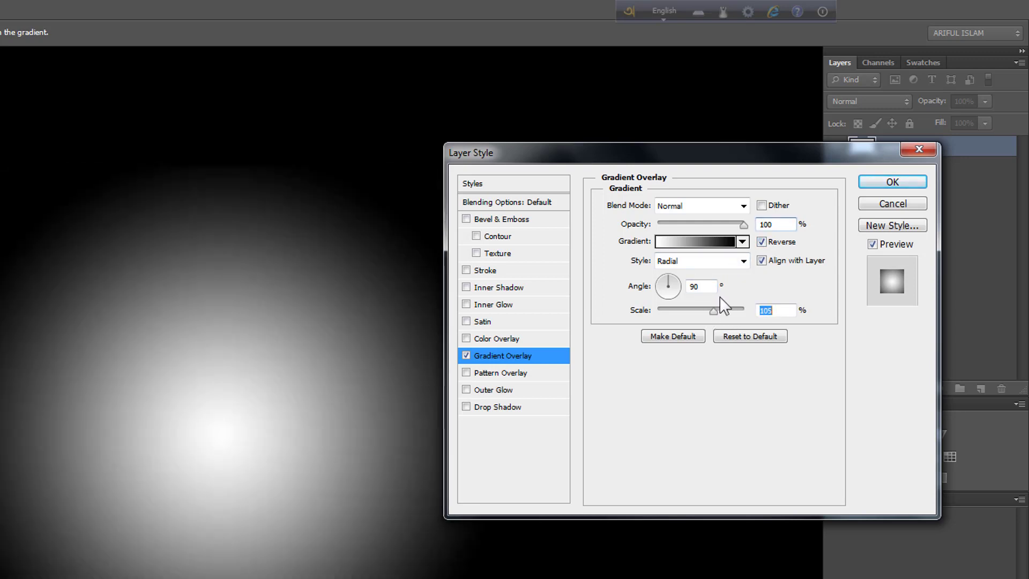
mouse_move(744, 224)
left_mouse_down()
mouse_move(711, 225)
mouse_move(727, 227)
left_mouse_up()
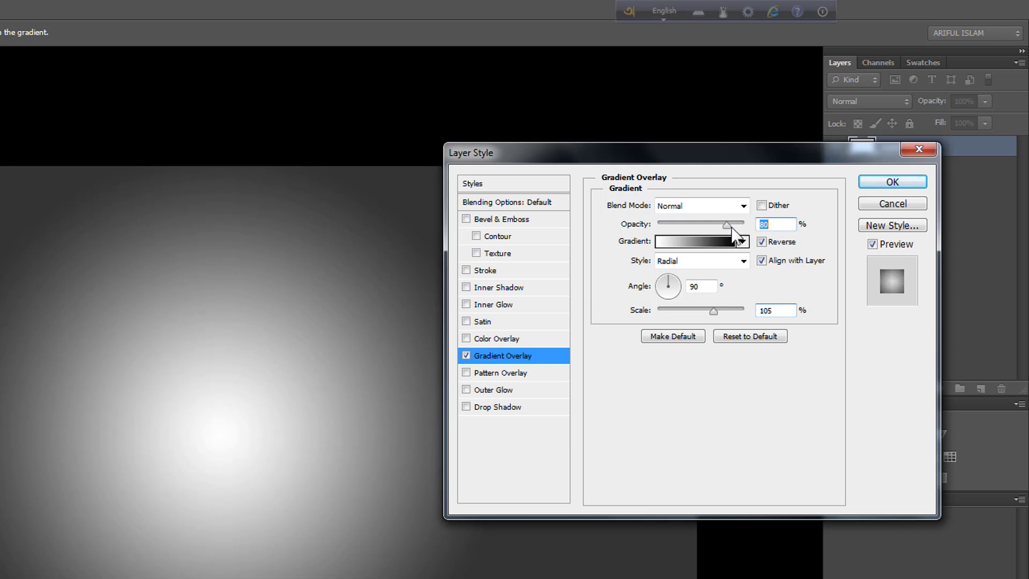
left_click_drag(730, 223, 732, 225)
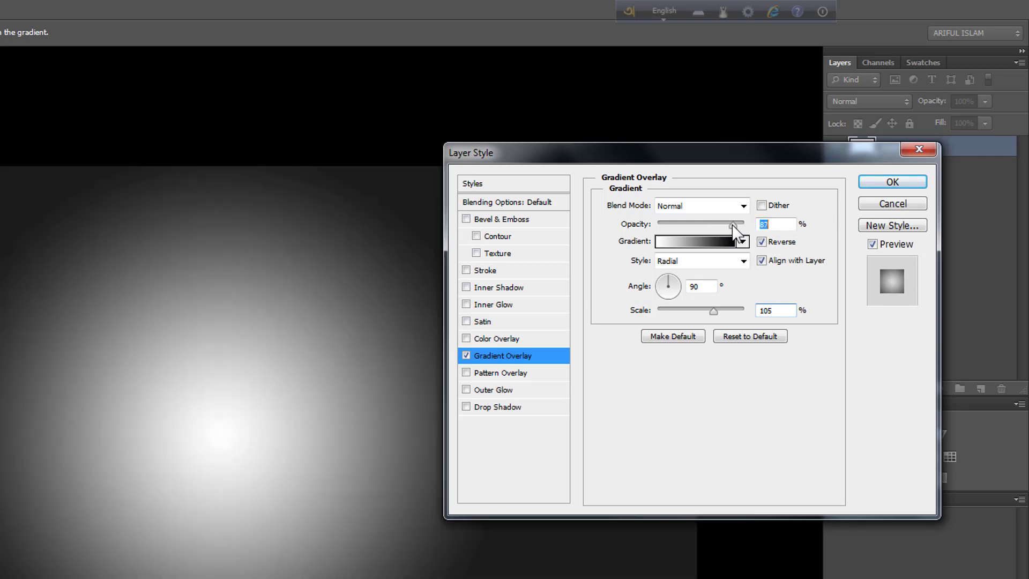
left_click(710, 243)
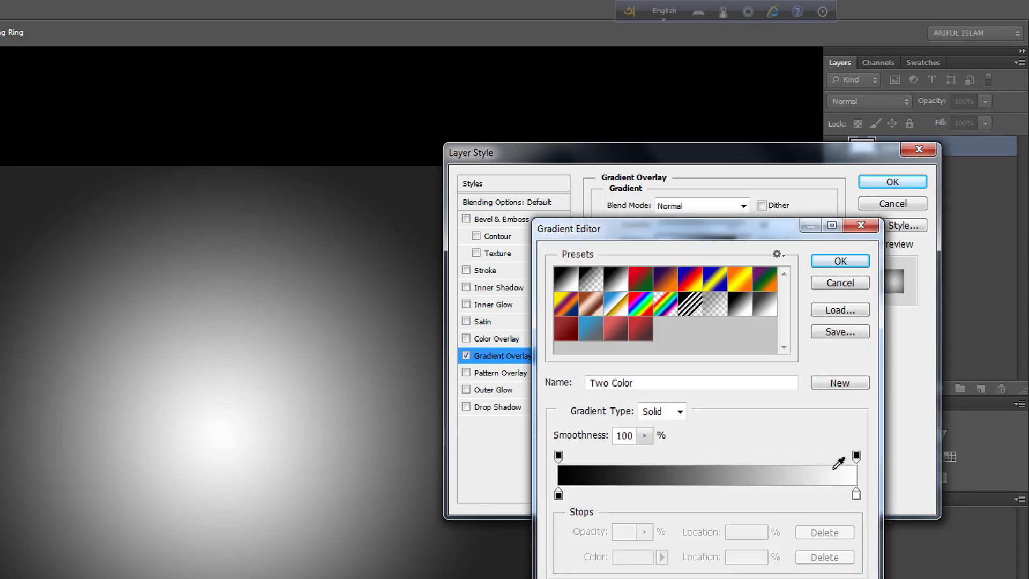
Step: Set the gradient's bright end stop to light grey (L 82)
double_click(856, 494)
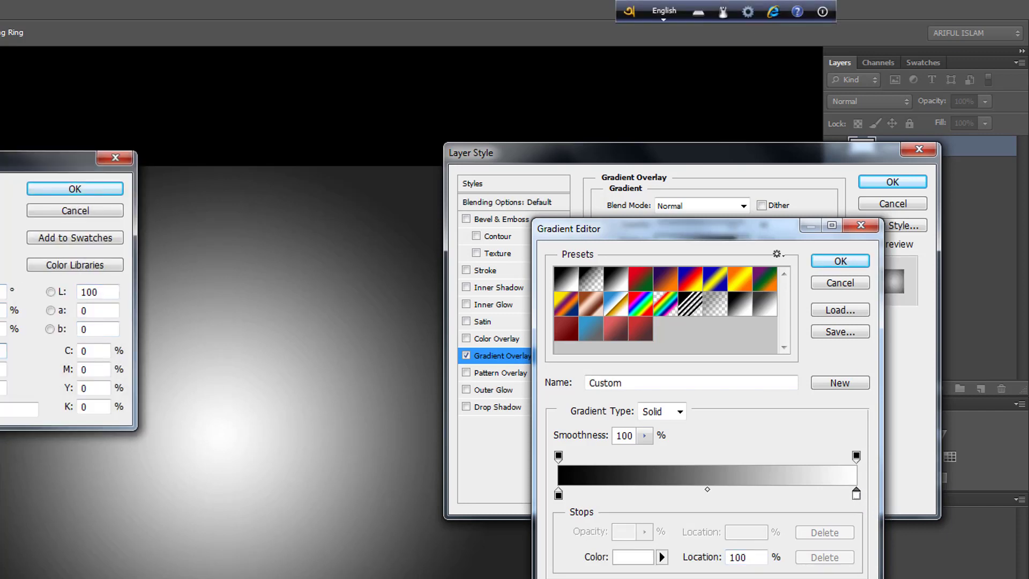
left_click_drag(1, 182, 1, 209)
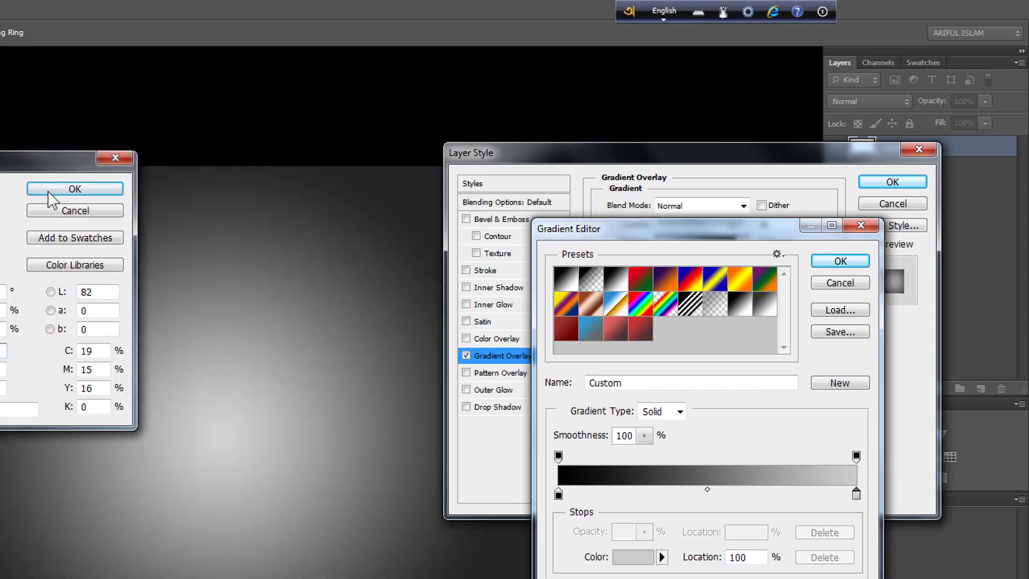
left_click(51, 190)
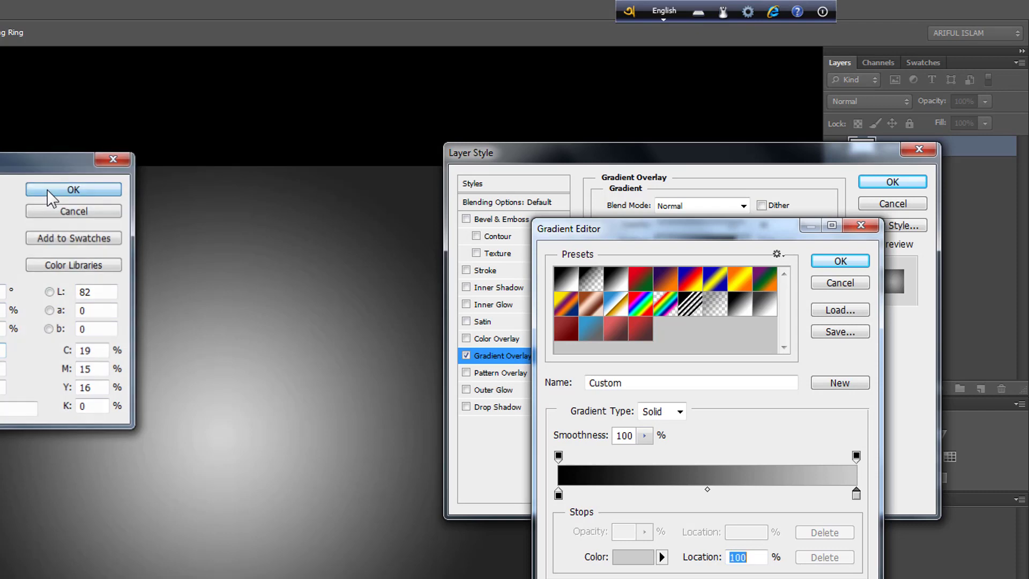
left_click(840, 262)
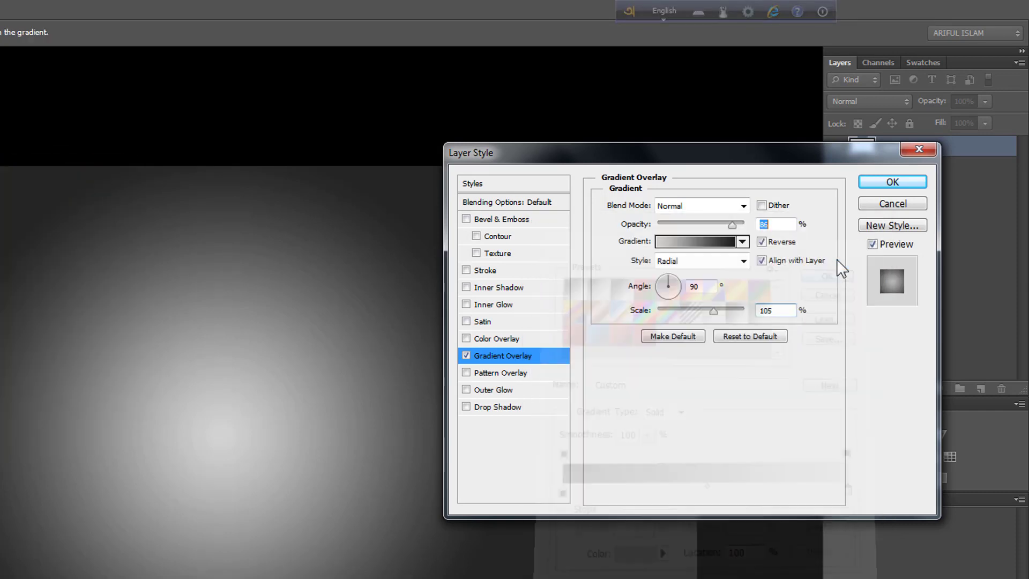
Step: Save the black-to-grey gradient as a new preset and apply the overlay to Layer 0
left_click(716, 241)
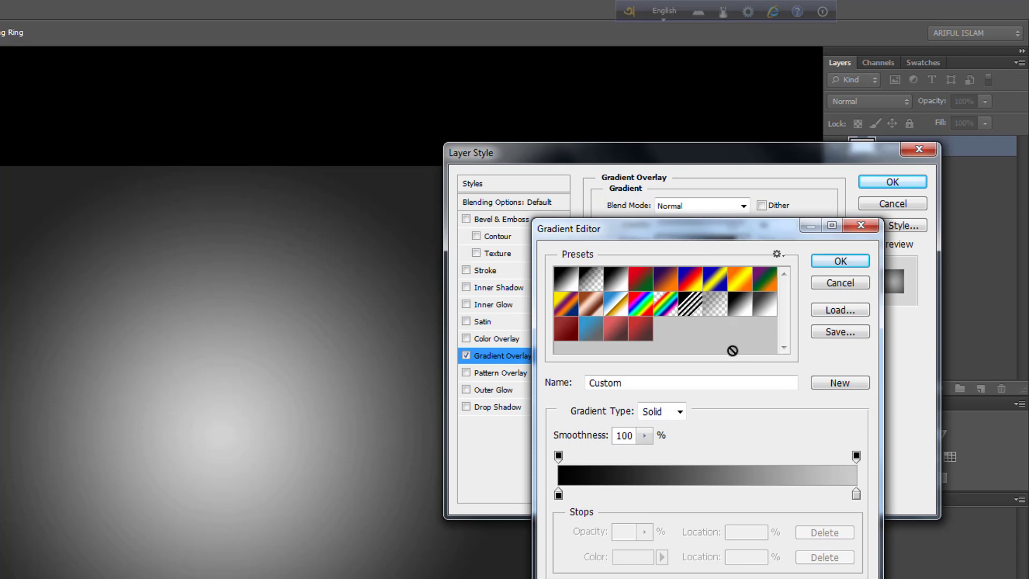
left_click(839, 383)
double_click(669, 332)
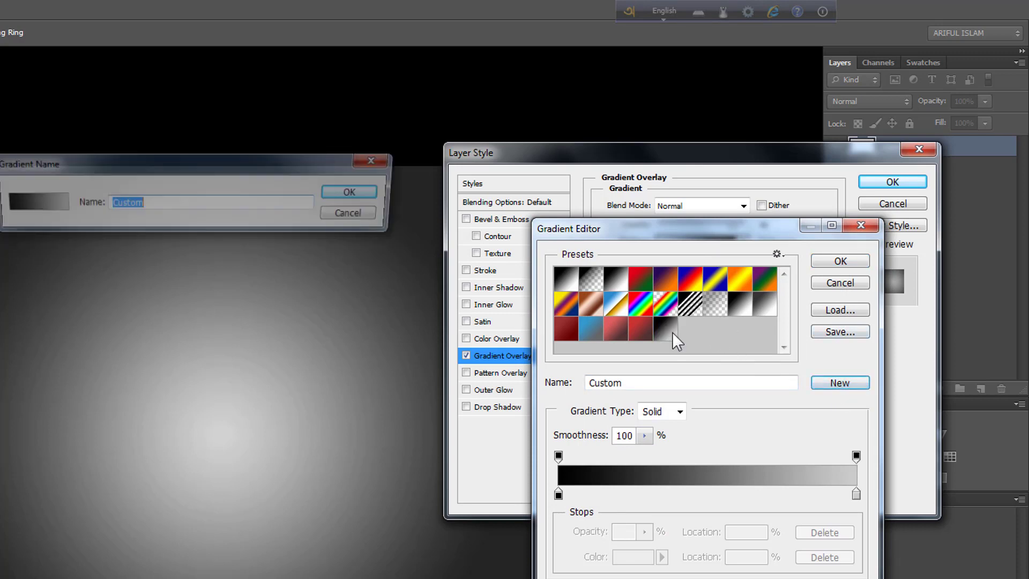
left_click(353, 194)
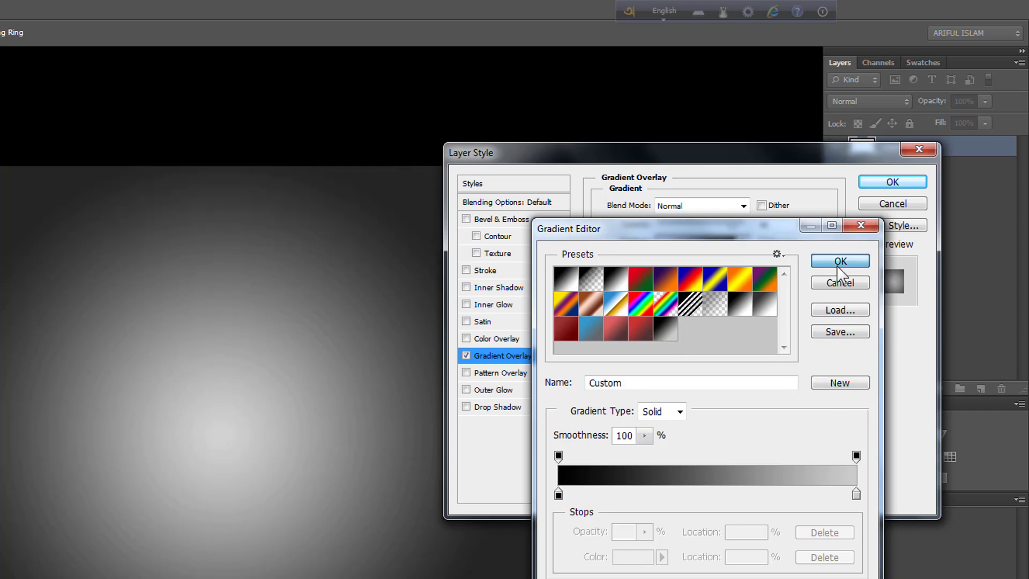
left_click(840, 261)
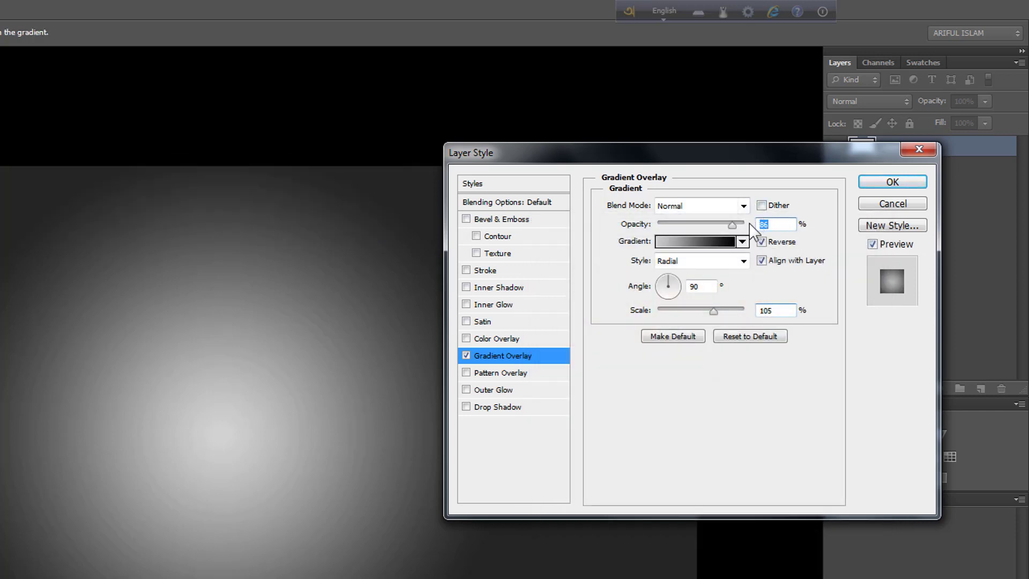
left_click(887, 183)
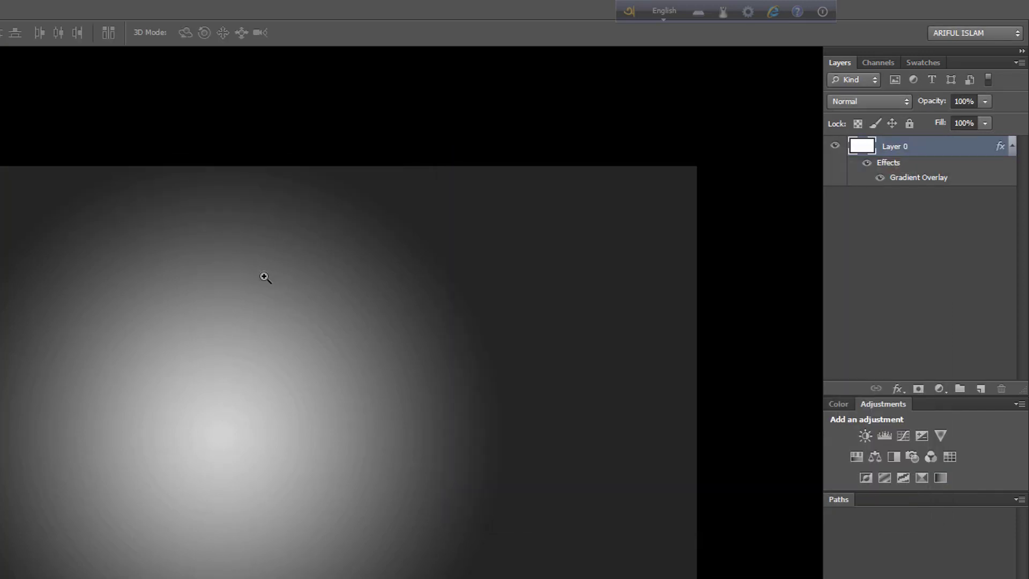
Step: Reopen Layer 0's gradient overlay and load the saved black-to-grey Custom preset
mouse_move(265, 277)
left_mouse_down()
mouse_move(280, 296)
mouse_move(273, 273)
left_mouse_up()
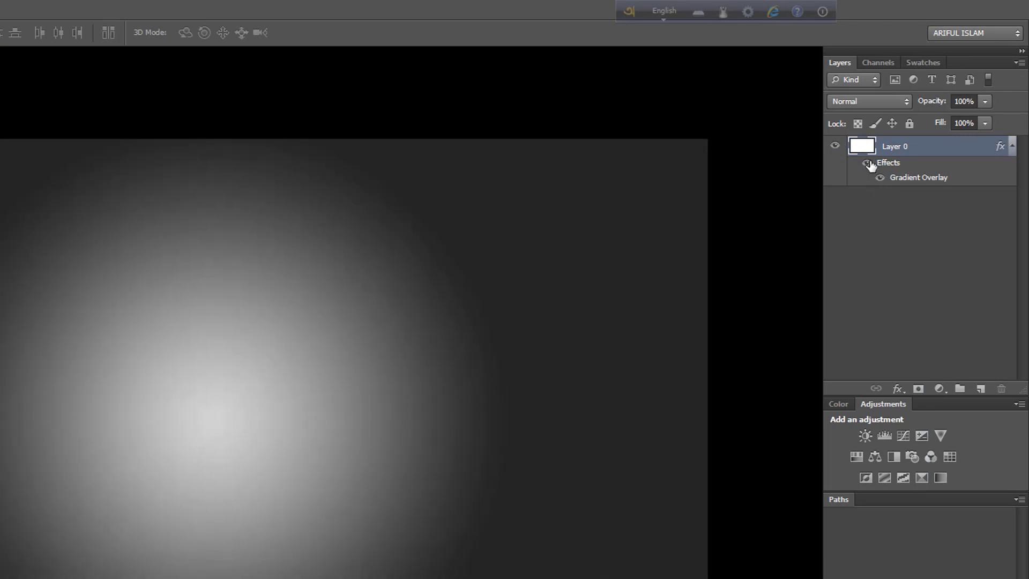
double_click(909, 182)
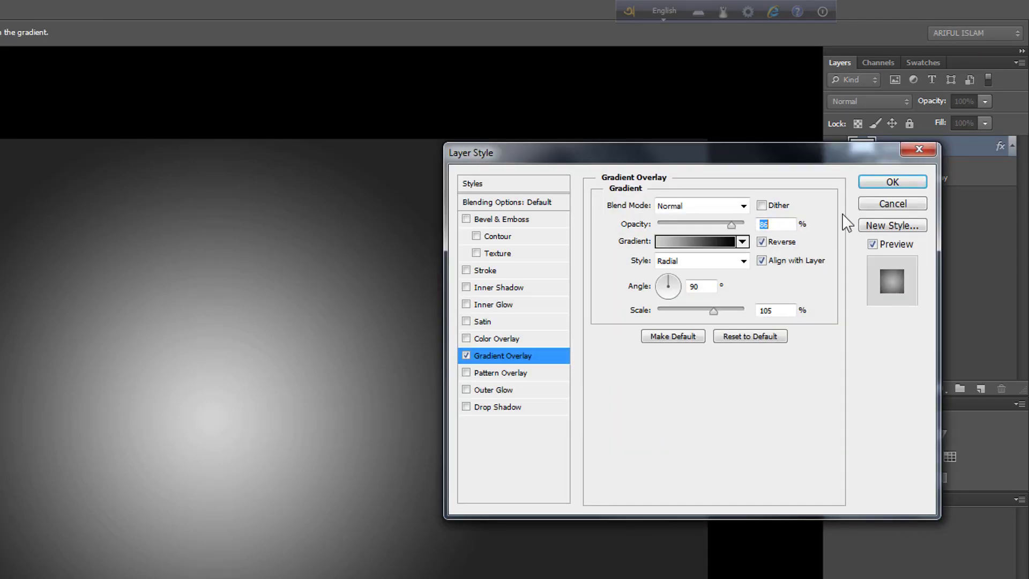
left_click(700, 239)
left_click(666, 278)
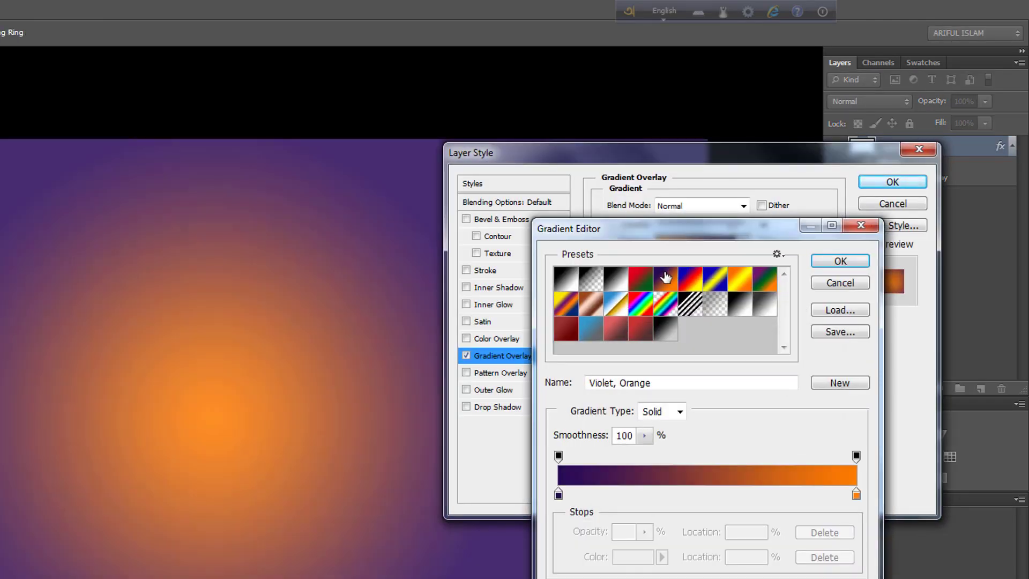
left_click(671, 336)
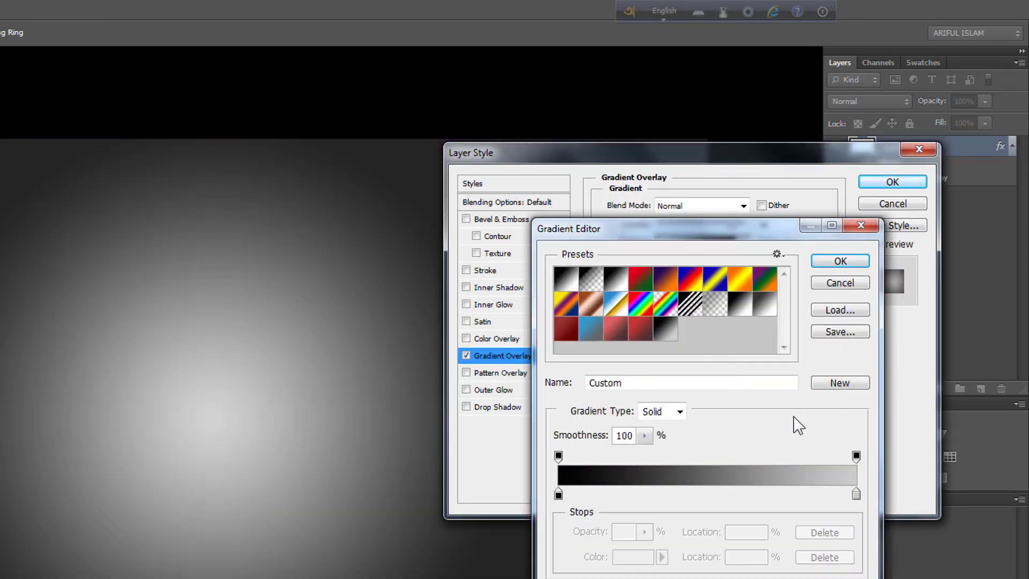
Step: Darken the gradient's grey end stop to L 63 and reapply the overlay
double_click(856, 494)
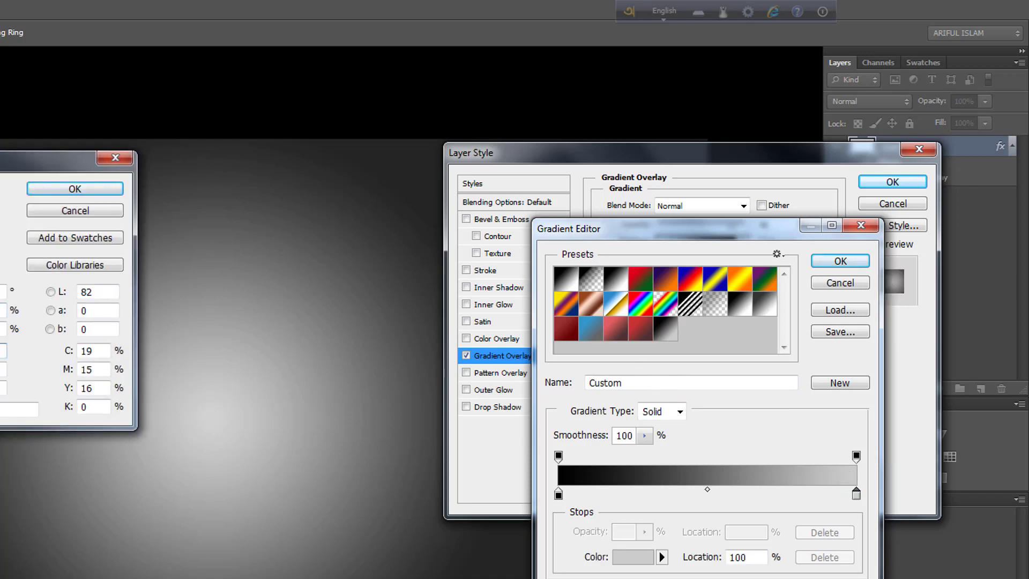
type("63")
left_click(78, 189)
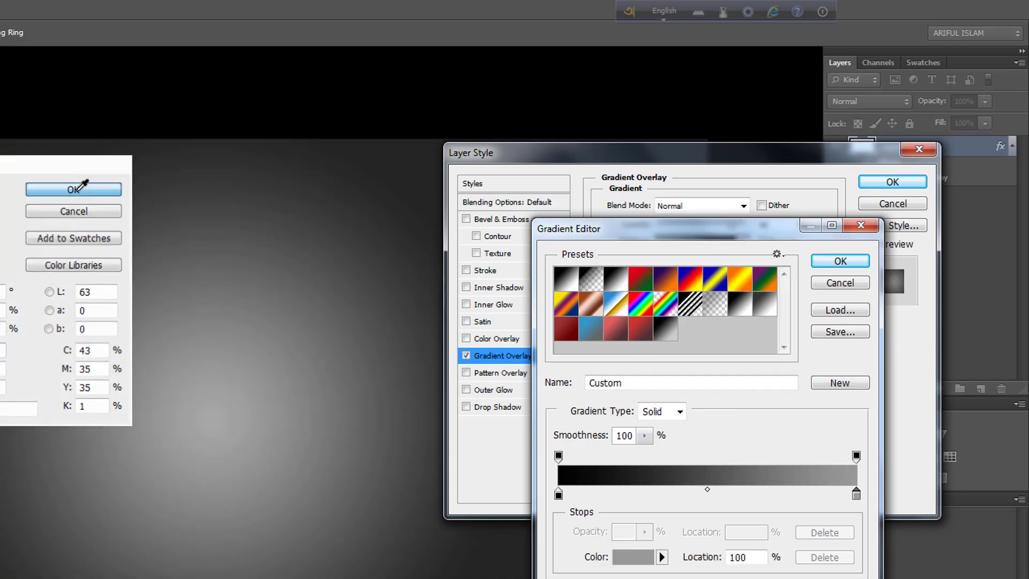
left_click(825, 263)
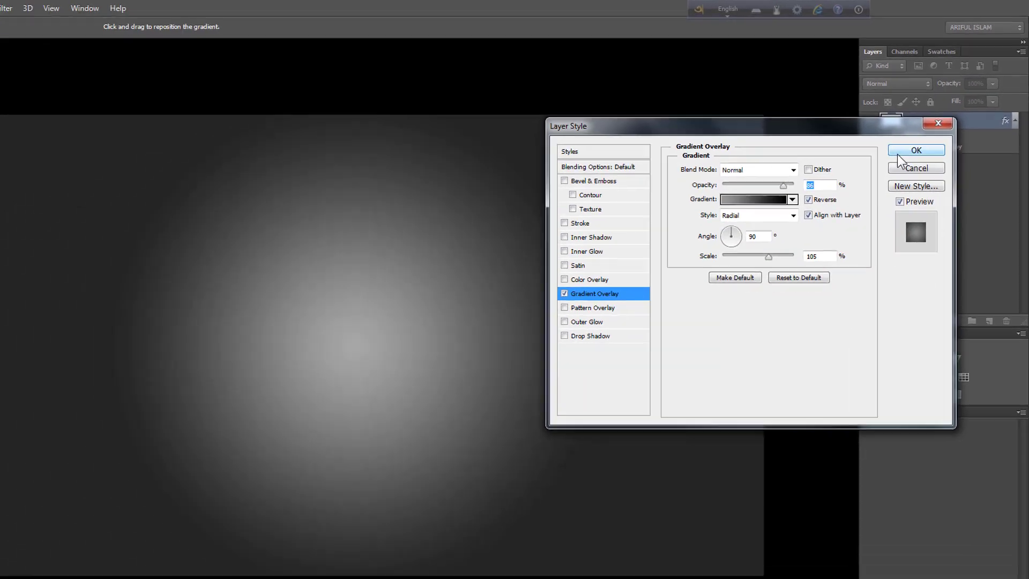
left_click(889, 182)
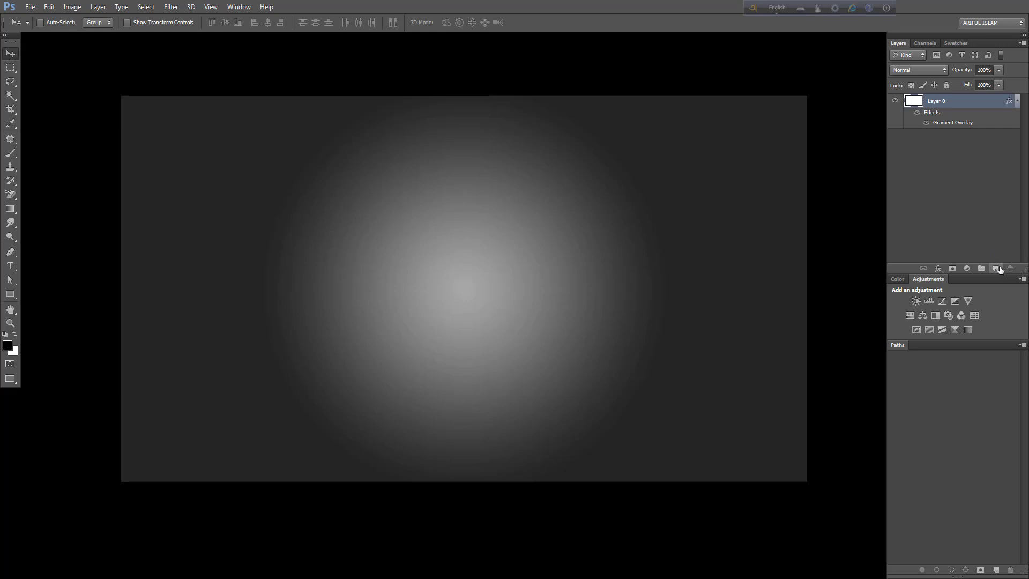
Step: Merge Layer 0 with a new empty layer into one flattened gradient layer
left_click(995, 268)
left_click(933, 118, "shift")
key("ctrl+e")
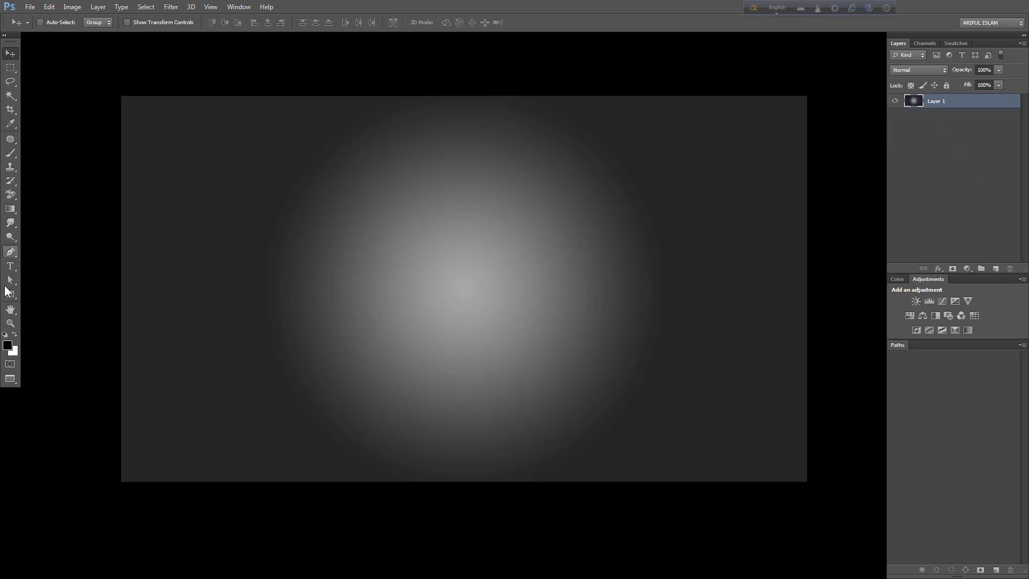
Step: Draw a wide white rectangle shape near the canvas centre
left_click(11, 294)
left_click_drag(457, 267, 466, 275)
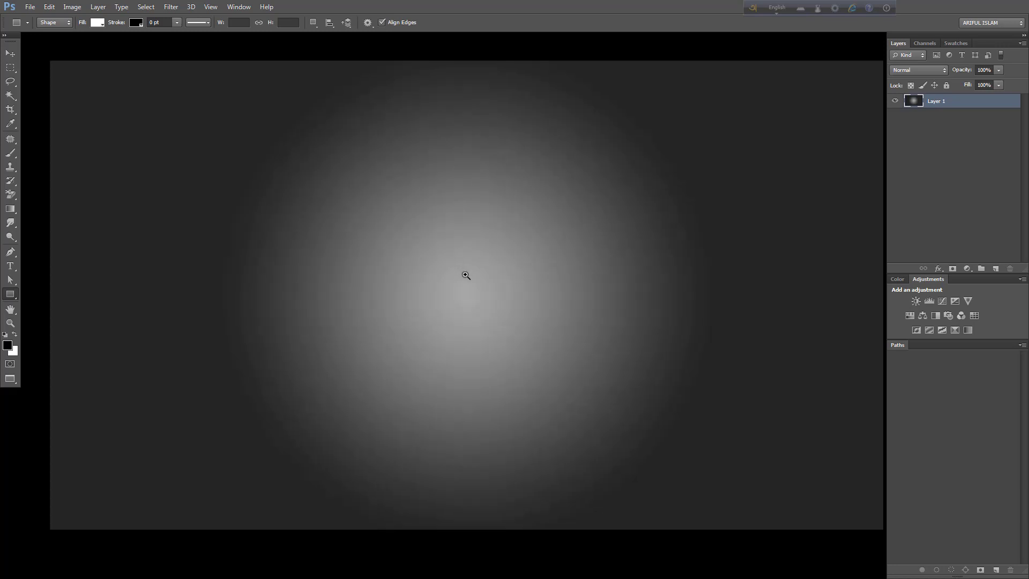
key("x")
left_click_drag(354, 234, 578, 338)
left_click(554, 326)
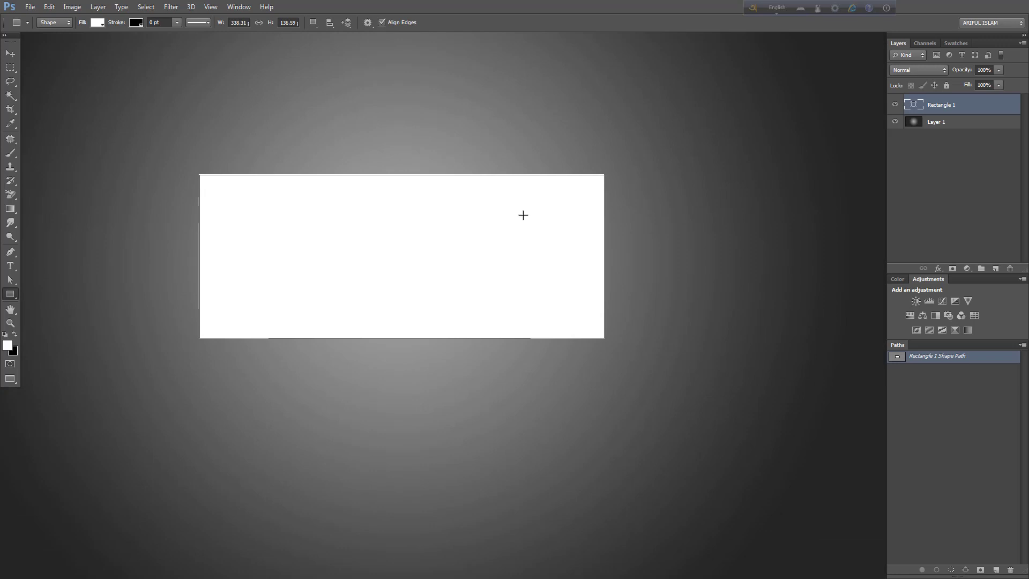
Step: Save the rectangle's outline as Path 1 and show the rulers
double_click(933, 357)
key("Return")
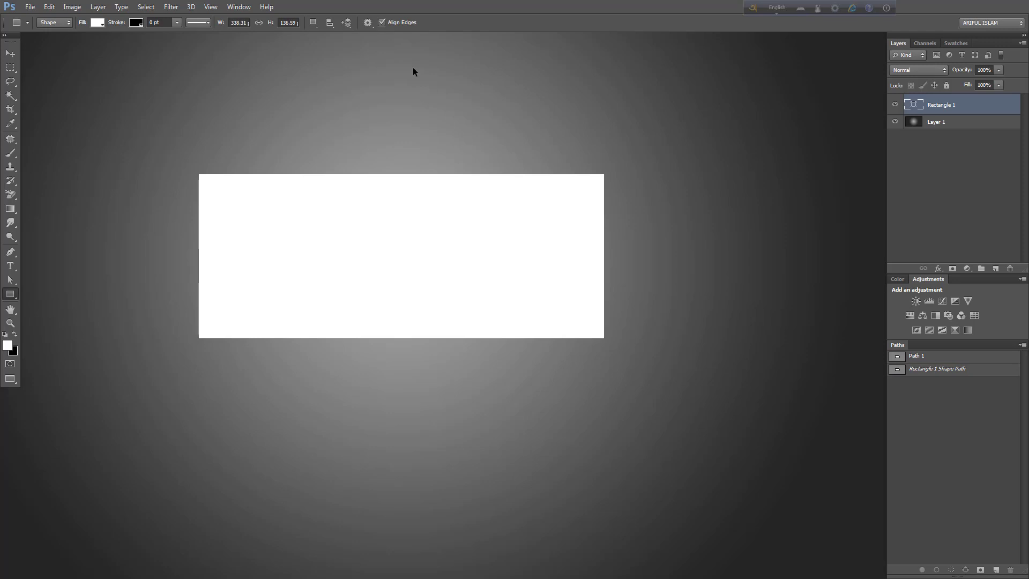
key("ctrl+r")
Step: Centre the rectangle and place crossing guides through its centre
key("ctrl+t")
left_click_drag(474, 36, 471, 249)
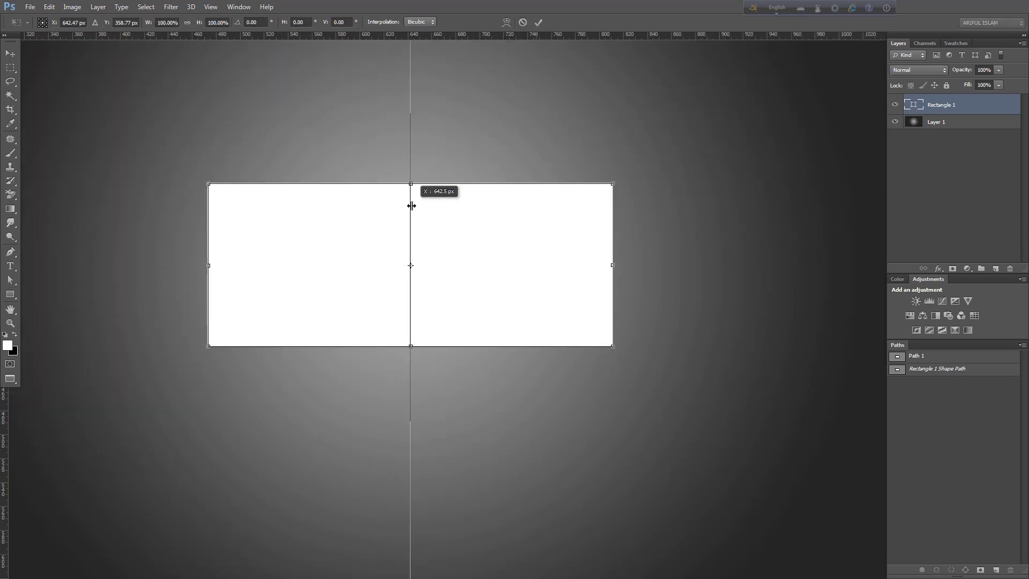
left_click_drag(427, 93, 413, 203)
key("Return")
key("ctrl+semicolon")
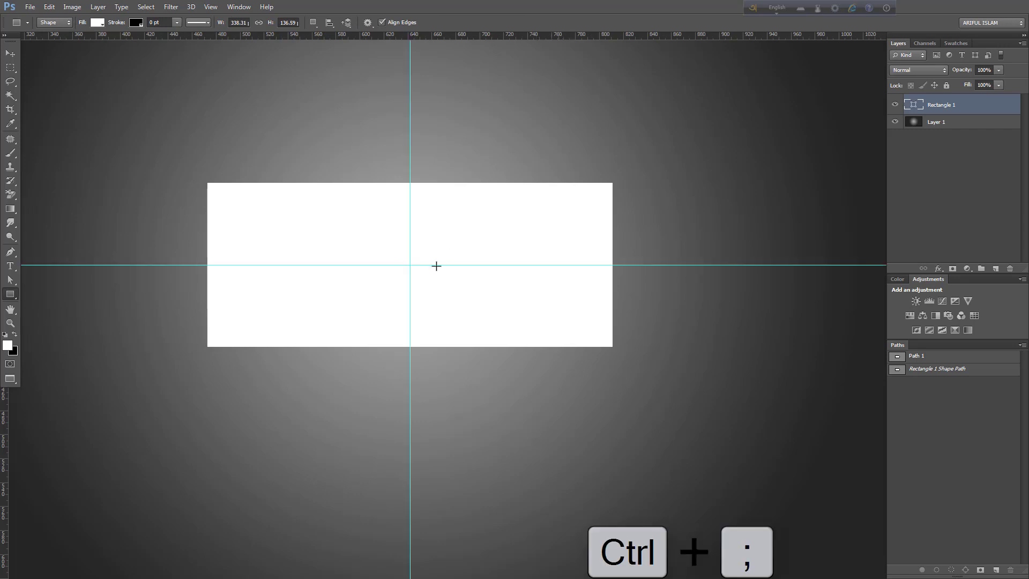
Step: Pen a curved path from the rectangle's bottom centre up to its right edge and back to the guide intersection
key("p")
scroll(418, 353, "up", 3)
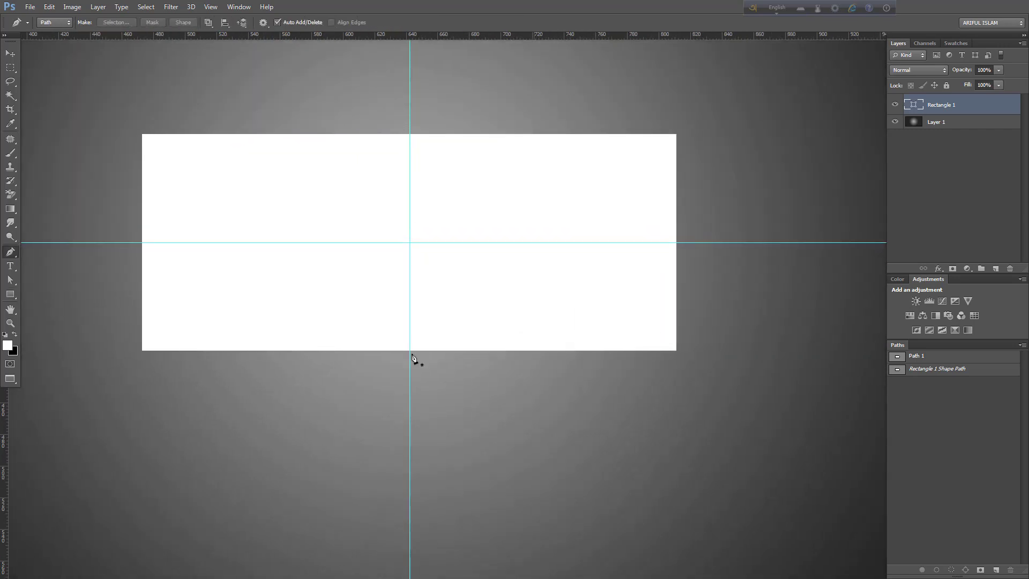
left_click(410, 351)
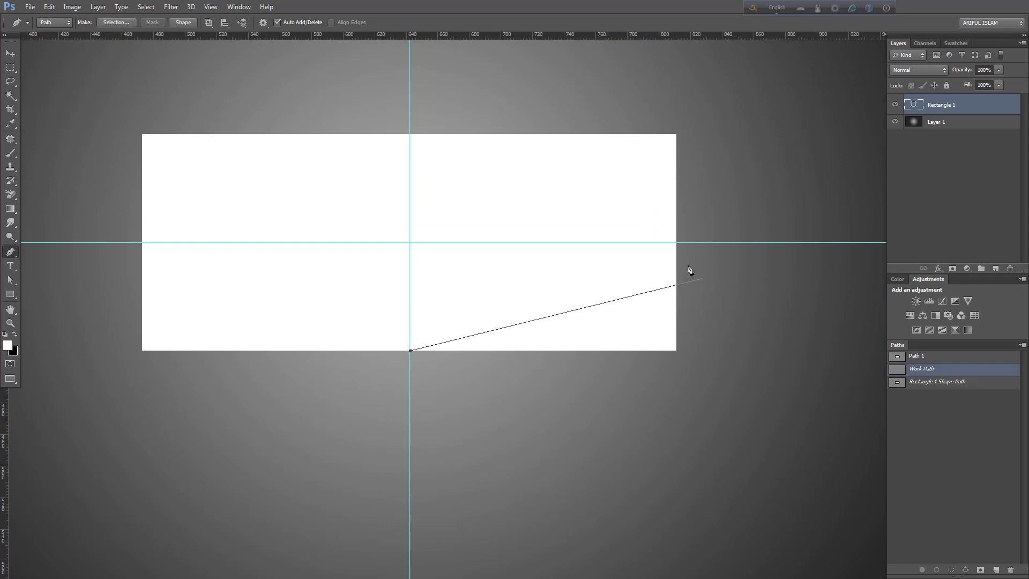
mouse_move(677, 244)
left_mouse_down()
mouse_move(927, 237)
mouse_move(884, 240)
mouse_move(904, 244)
left_mouse_up()
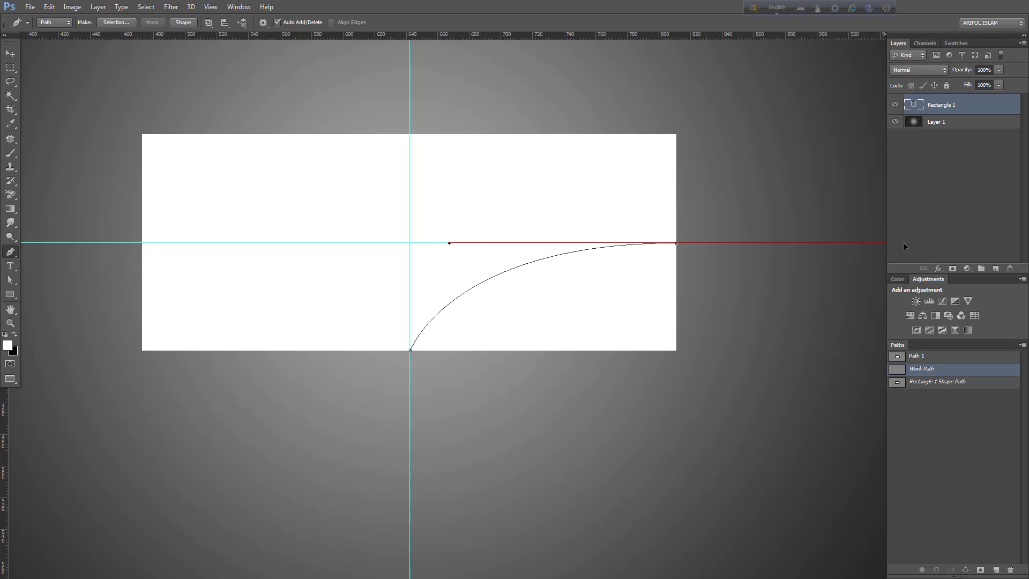
left_click(676, 243, "alt")
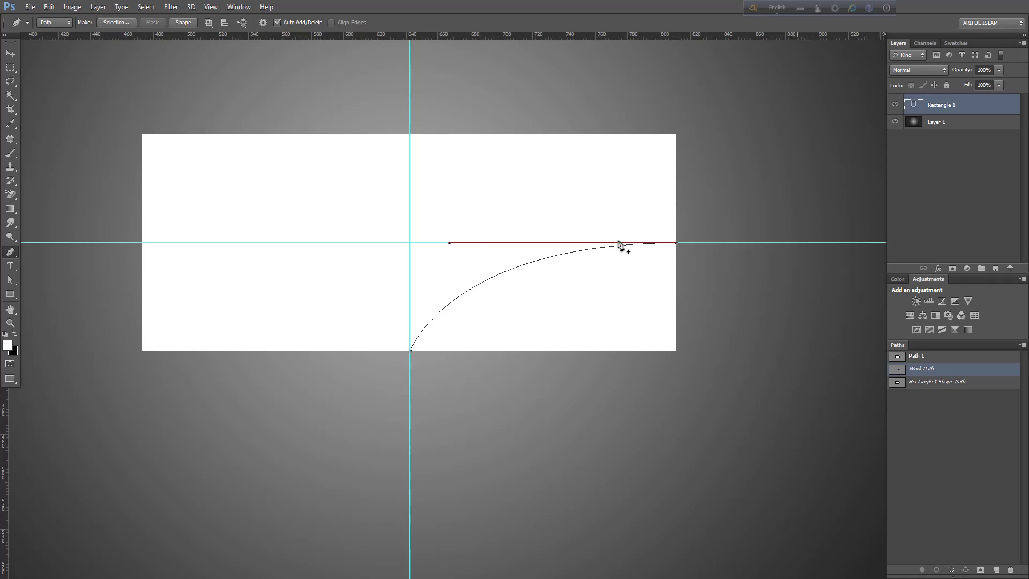
left_click(410, 244, "alt")
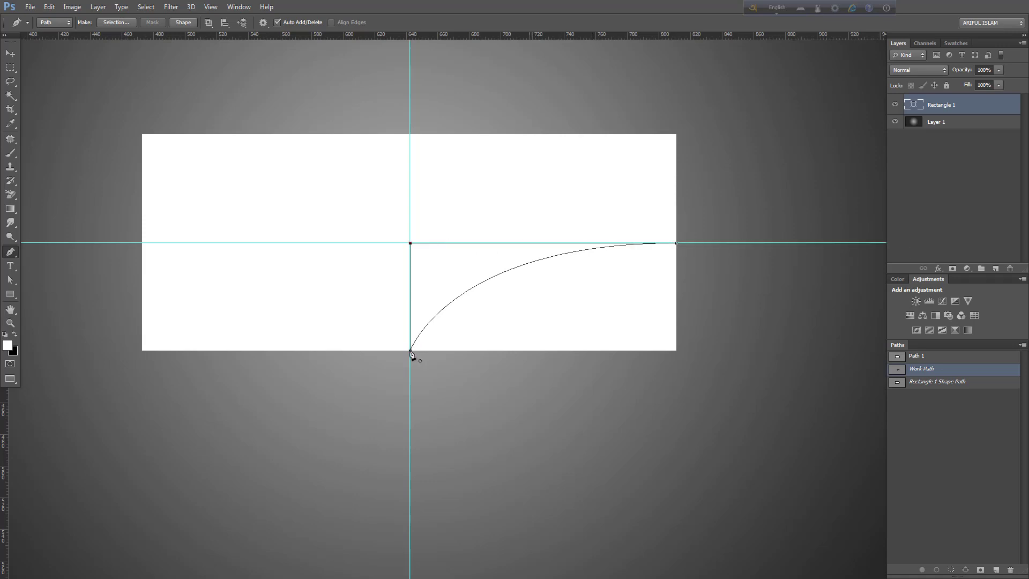
Step: Load the curved path as a selection, remove the rectangle and add a new empty layer
scroll(444, 252, "down", 1)
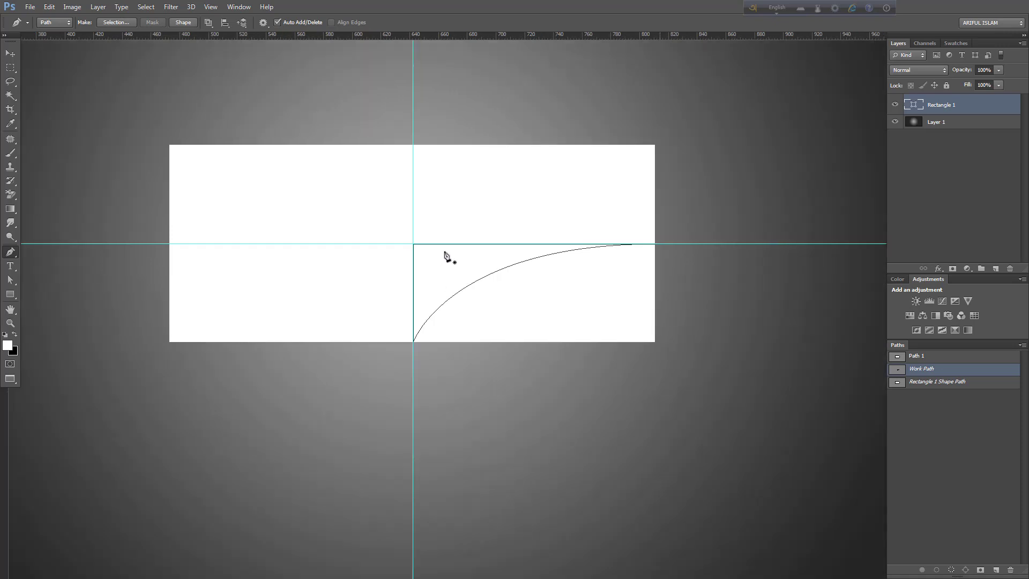
scroll(444, 252, "down", 2)
key("ctrl+Return")
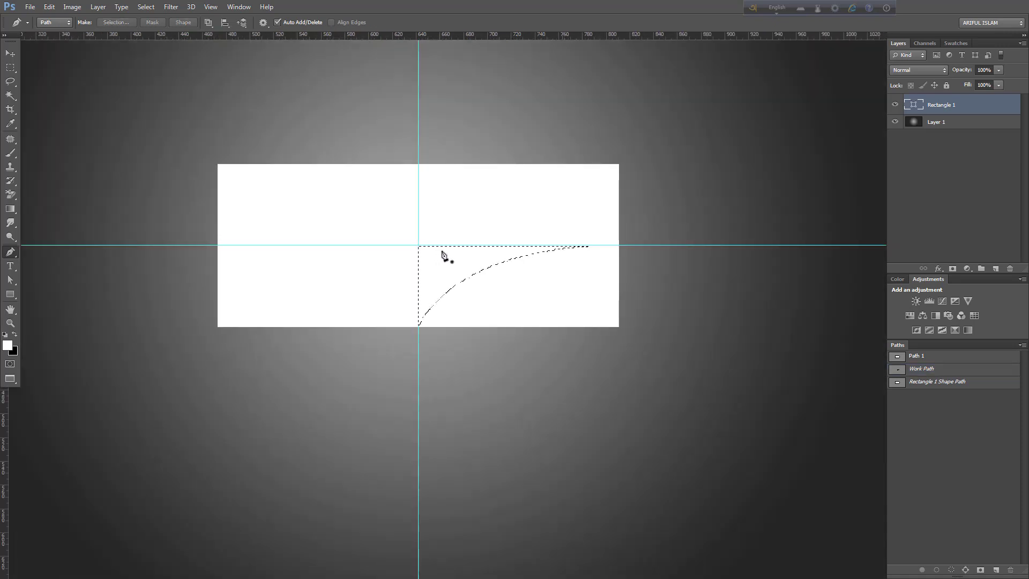
key("ctrl+j")
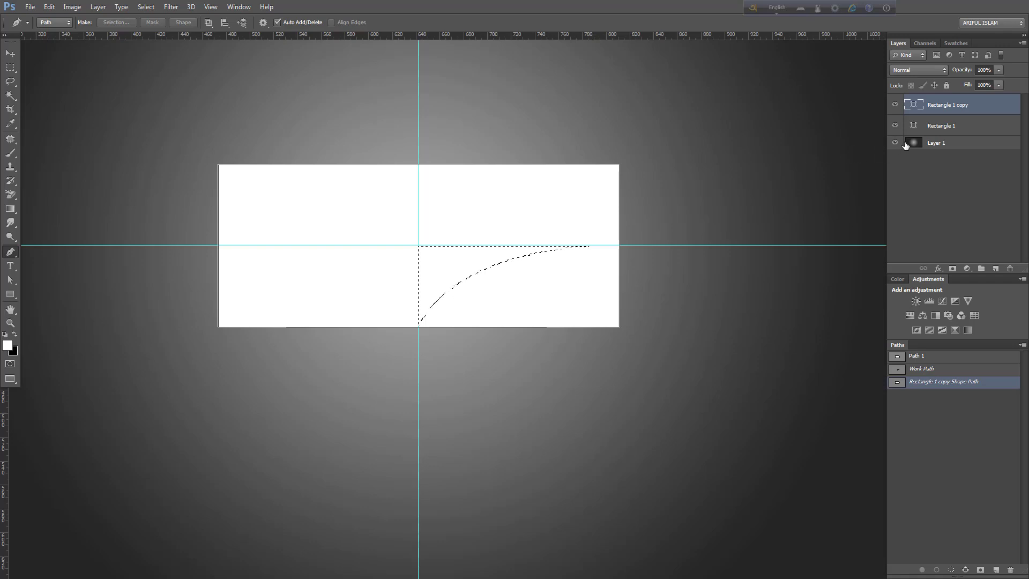
left_click(895, 125)
key("Delete")
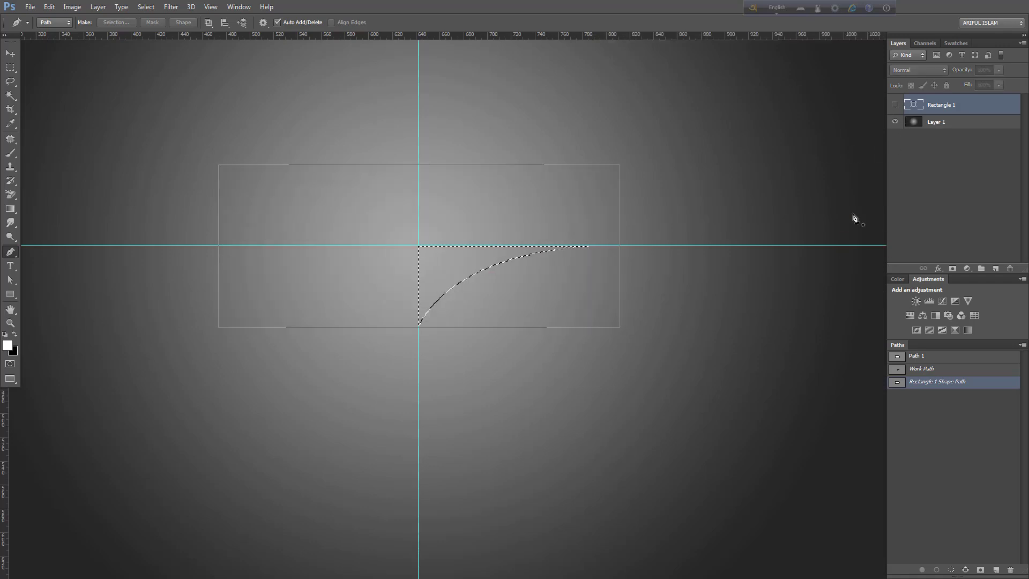
left_click(932, 416)
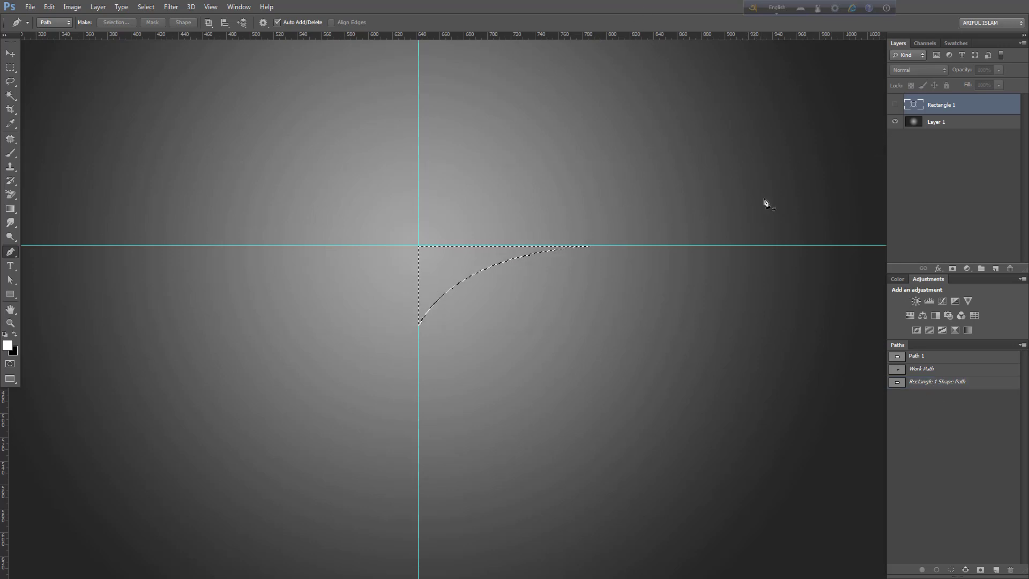
left_click(1011, 268)
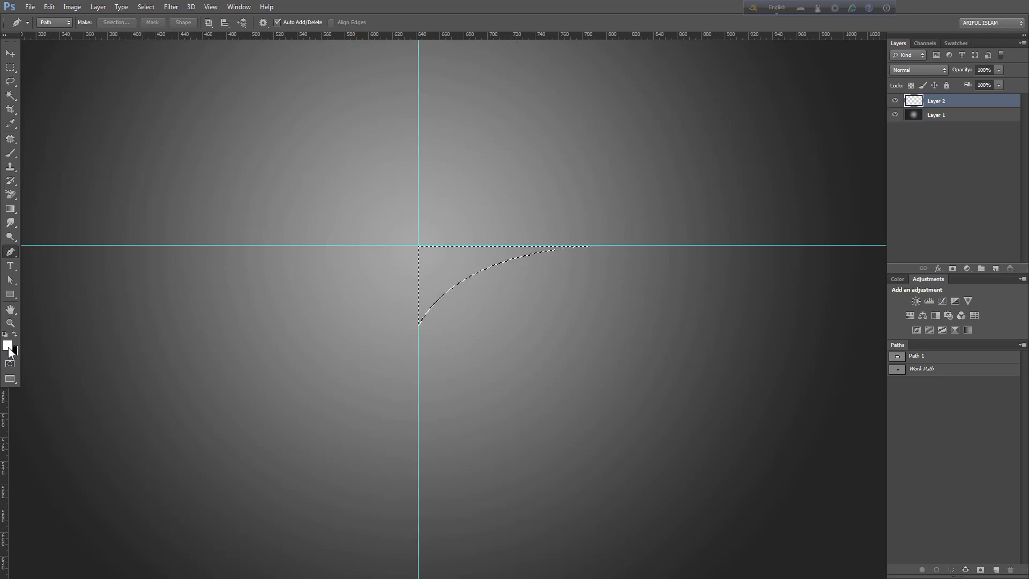
Step: Fill the curl selection with white on the new layer, deselect and hide the guides
key("ctrl+BackSpace")
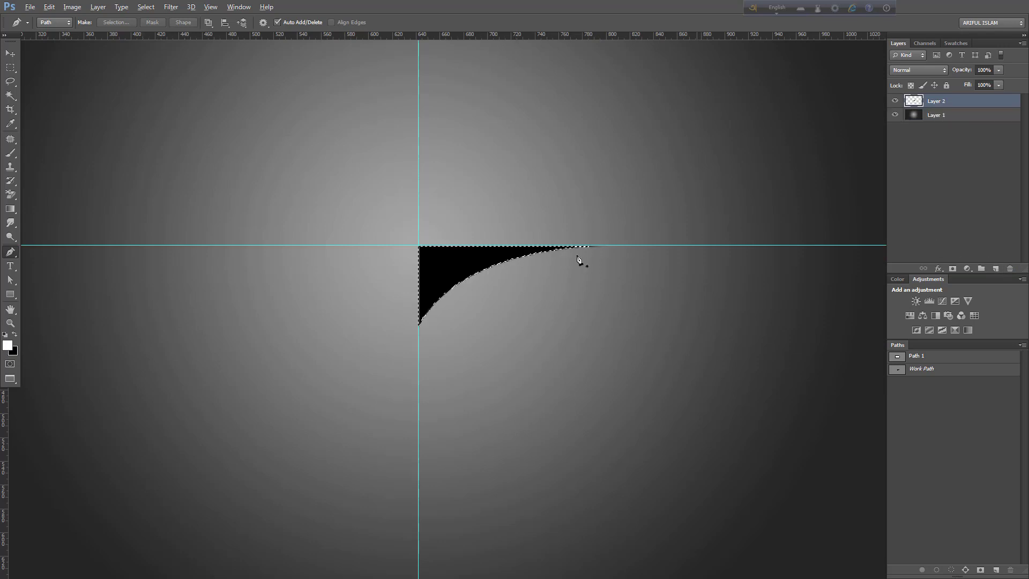
key("ctrl+z")
key("alt+BackSpace")
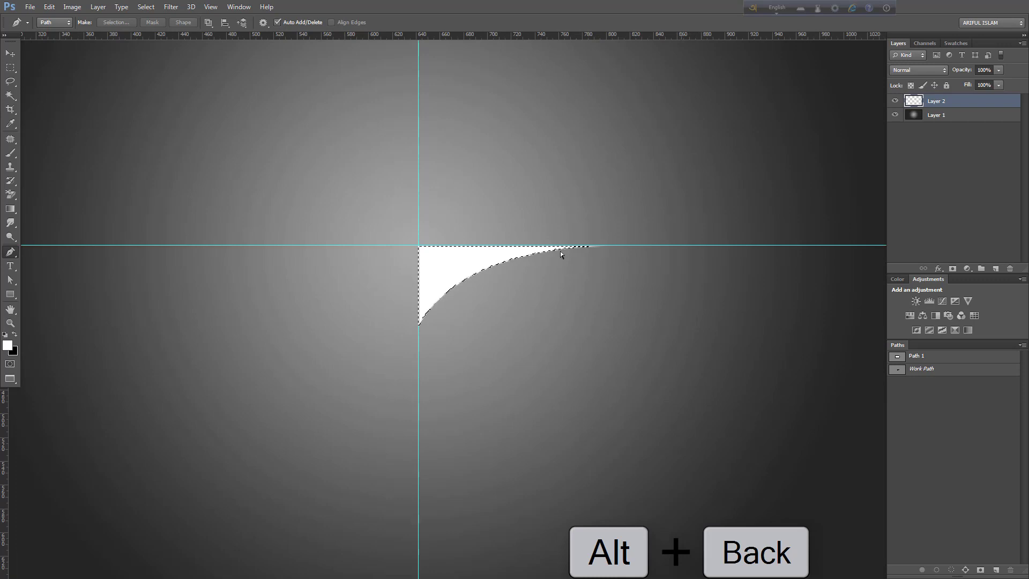
key("ctrl+d")
key("ctrl+semicolon")
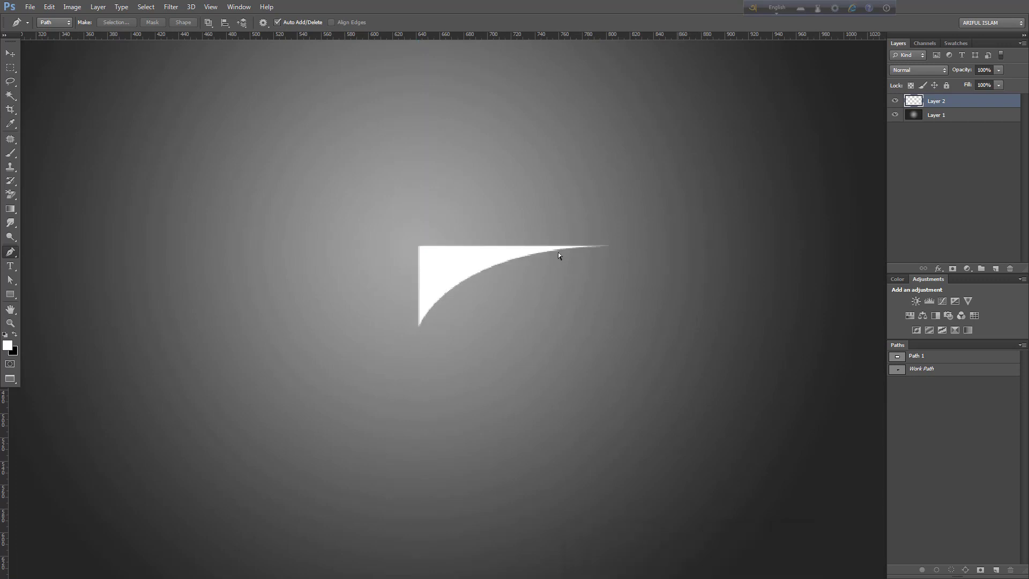
Step: Duplicate the curl layer and flip the copy horizontally across its left edge
scroll(445, 198, "down", 1)
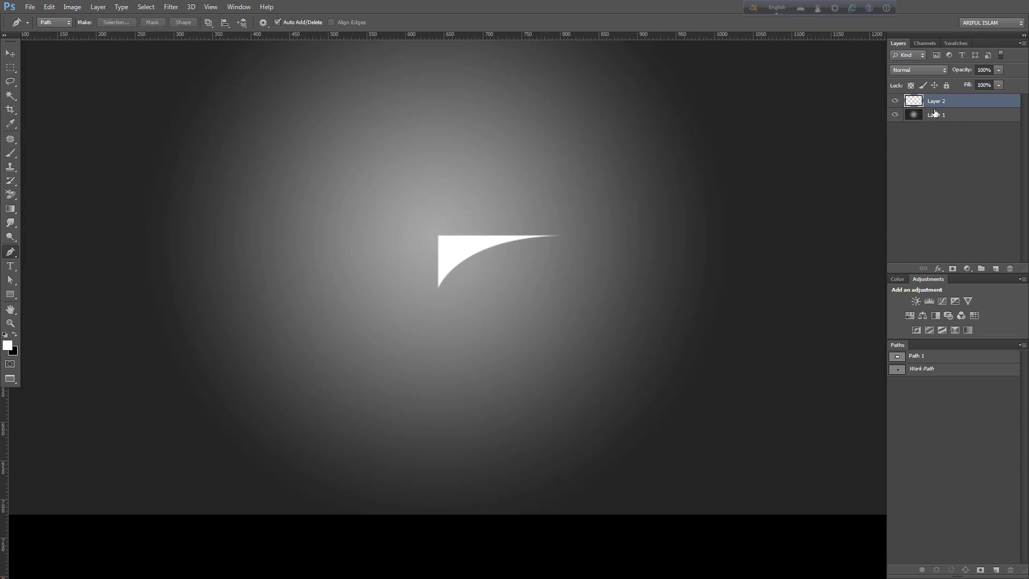
left_click_drag(944, 109, 996, 268)
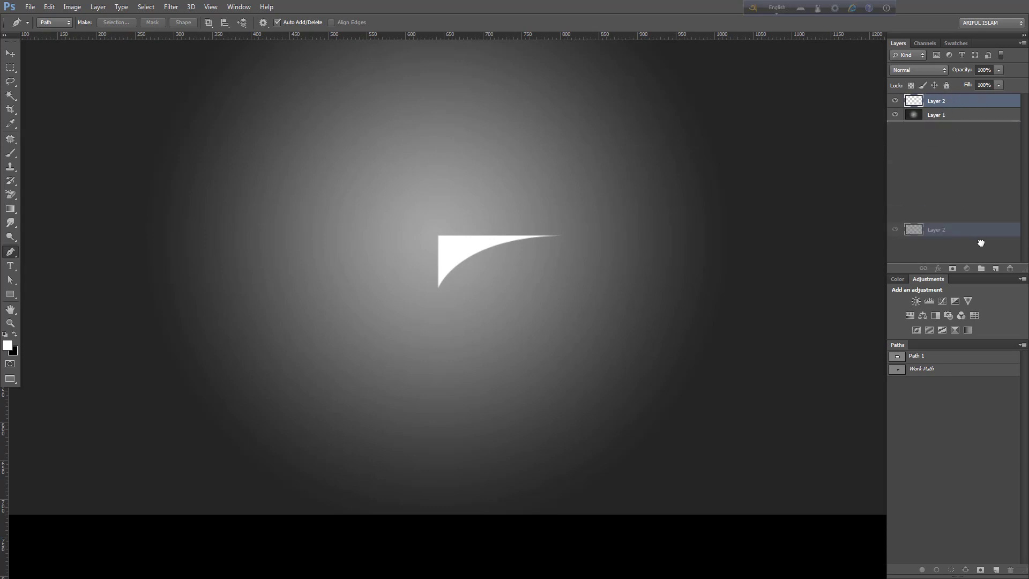
key("ctrl+t")
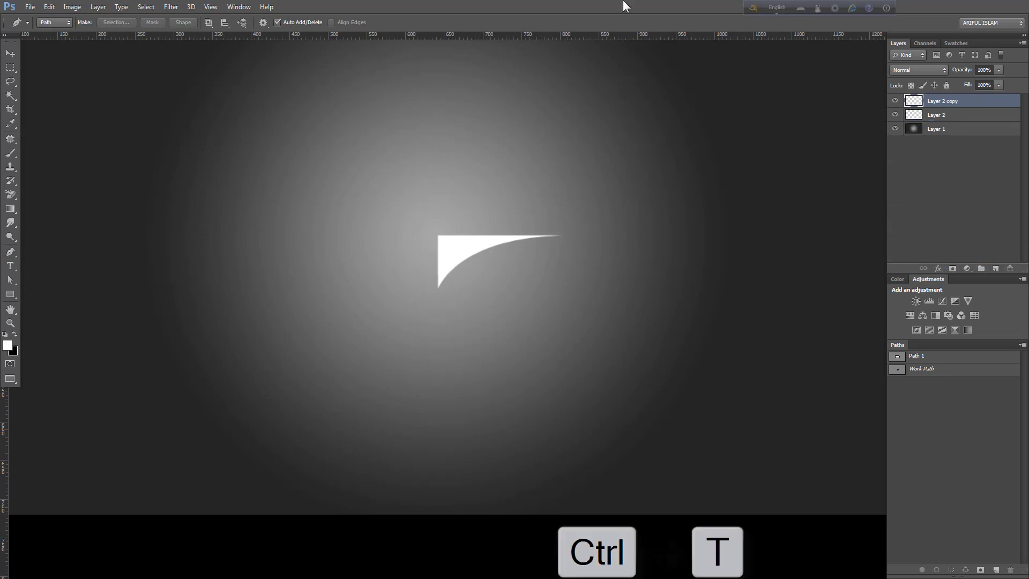
left_click_drag(501, 262, 438, 262)
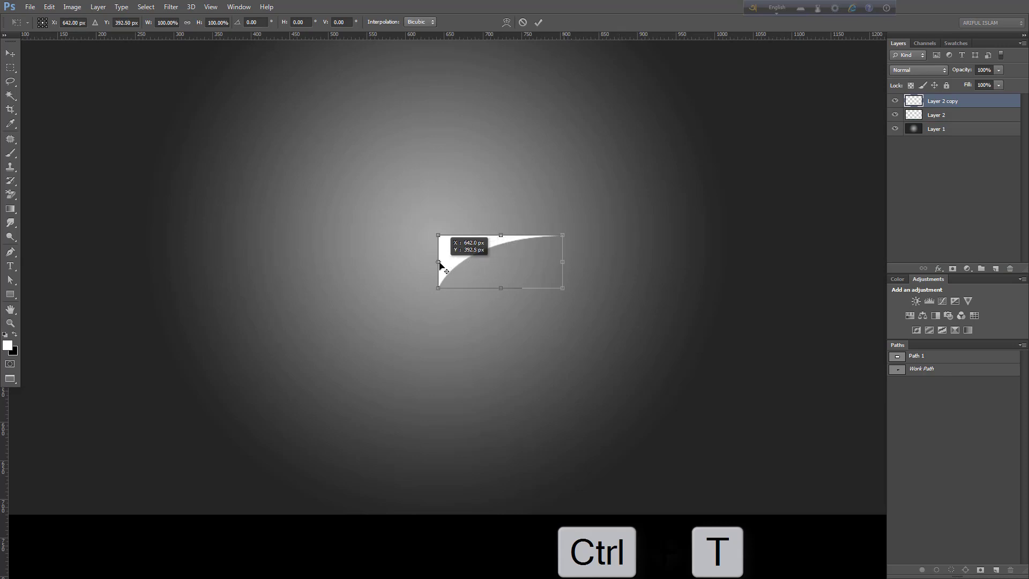
right_click(453, 257)
left_click(491, 416)
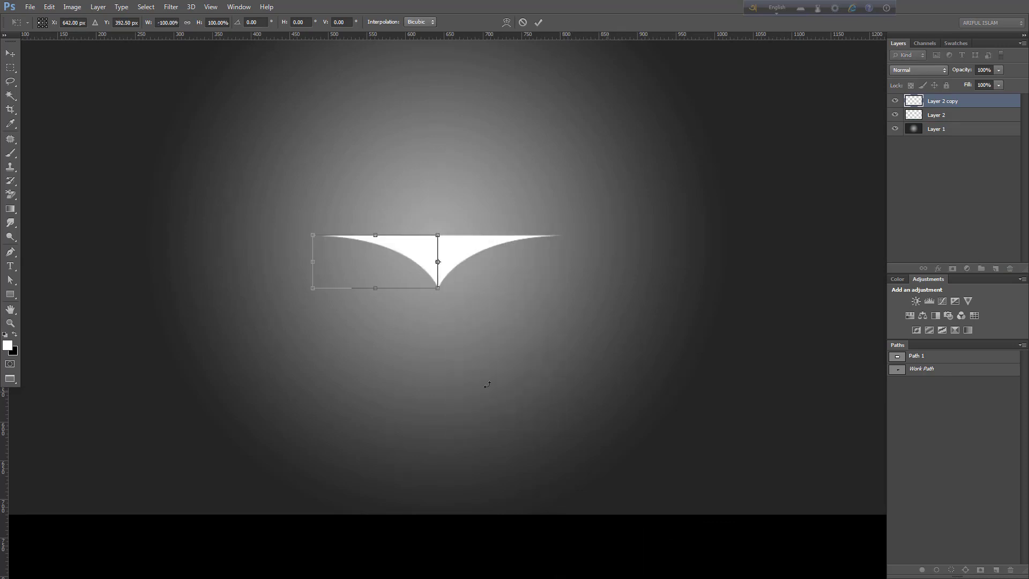
key("Return")
Step: Nudge the mirrored curl right so both halves meet in a symmetric point
key("p")
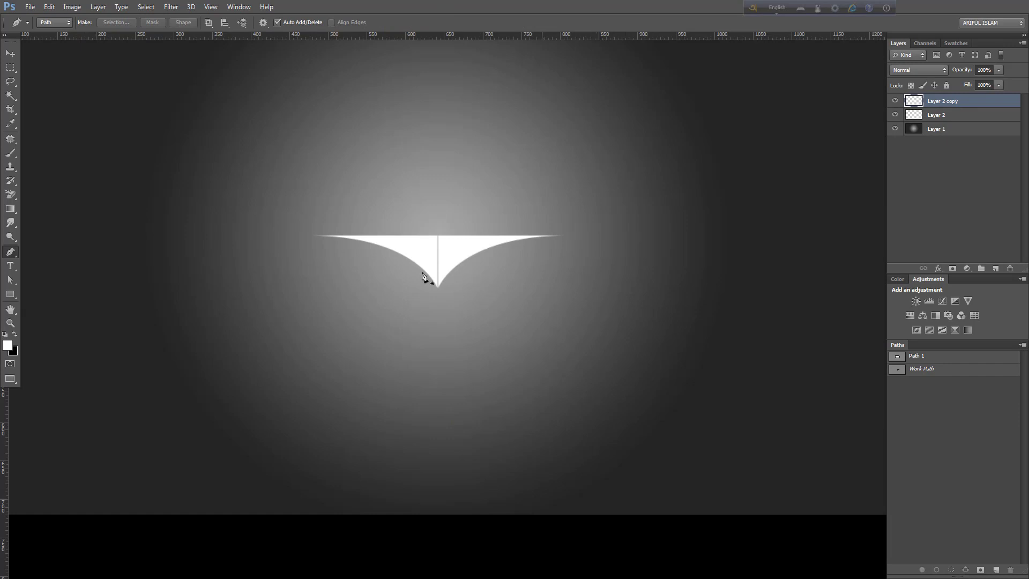
scroll(424, 277, "up", 2)
key("ctrl+t")
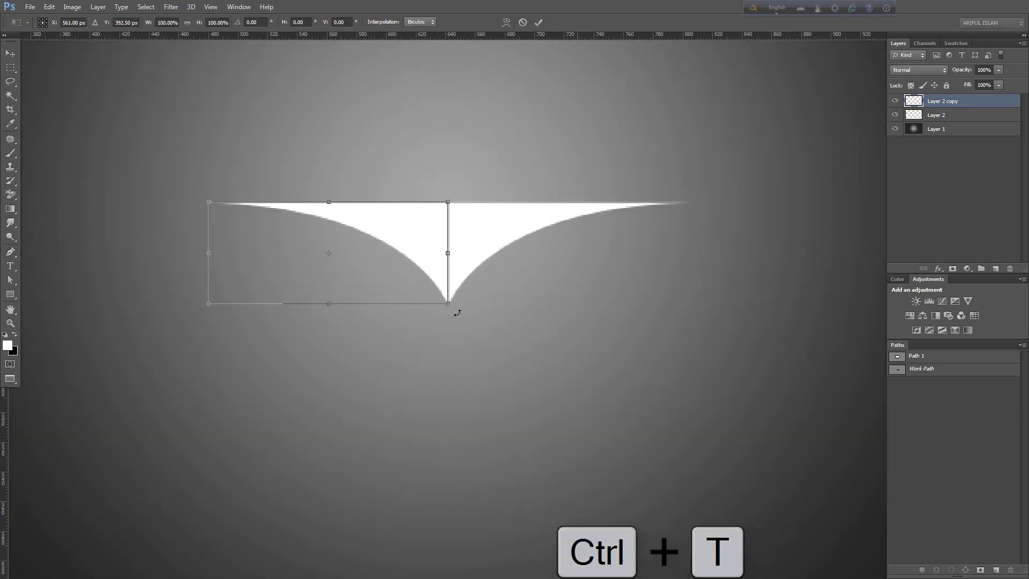
key("Right")
key("Right")
key("Right")
key("Right")
key("Right")
key("Return")
key("p")
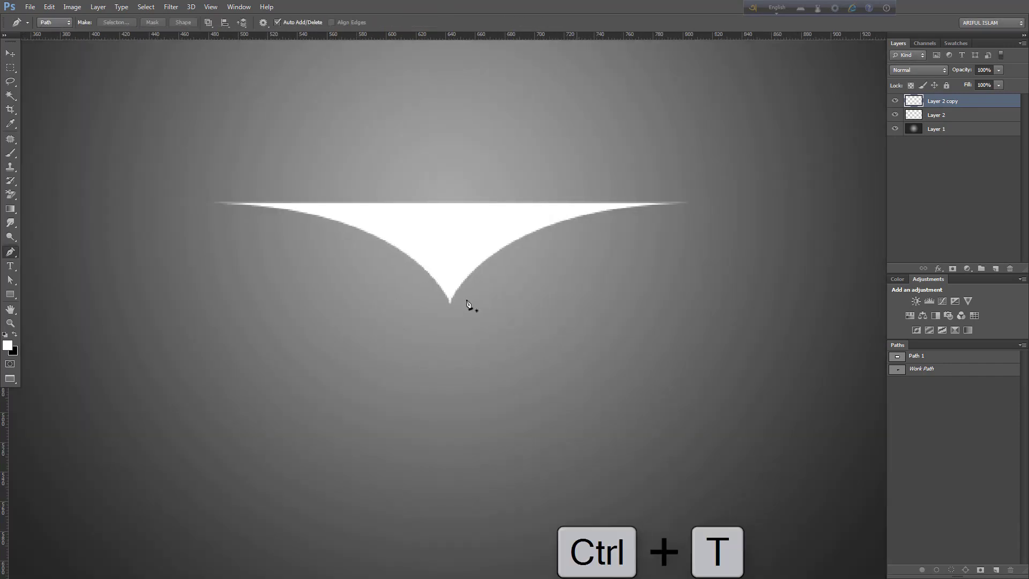
scroll(461, 207, "down", 3)
scroll(444, 203, "down", 1)
scroll(445, 212, "up", 1)
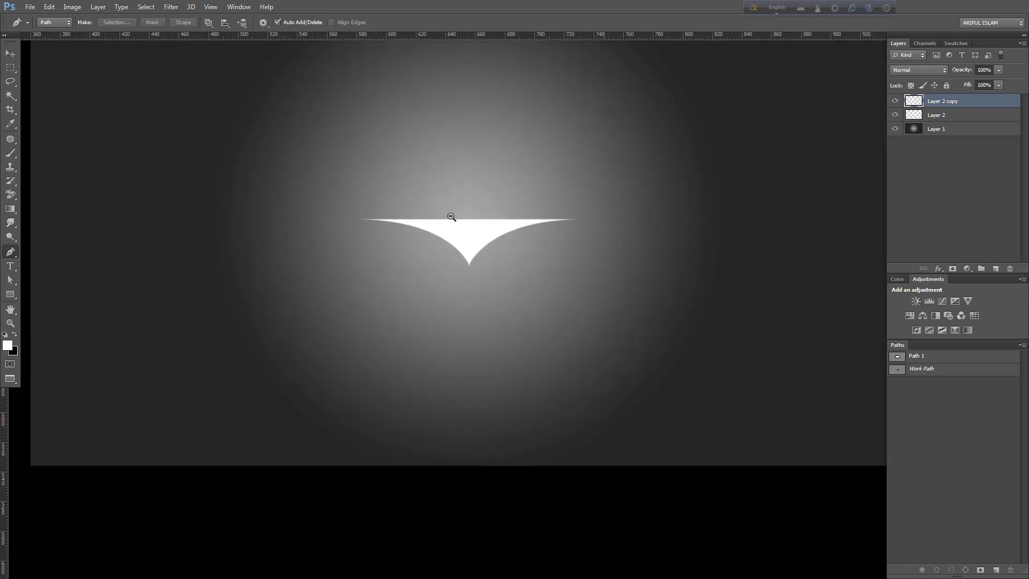
scroll(450, 217, "up", 1)
Step: Merge the two curl halves into one layer and add a gradient overlay to it
left_click(943, 117, "shift")
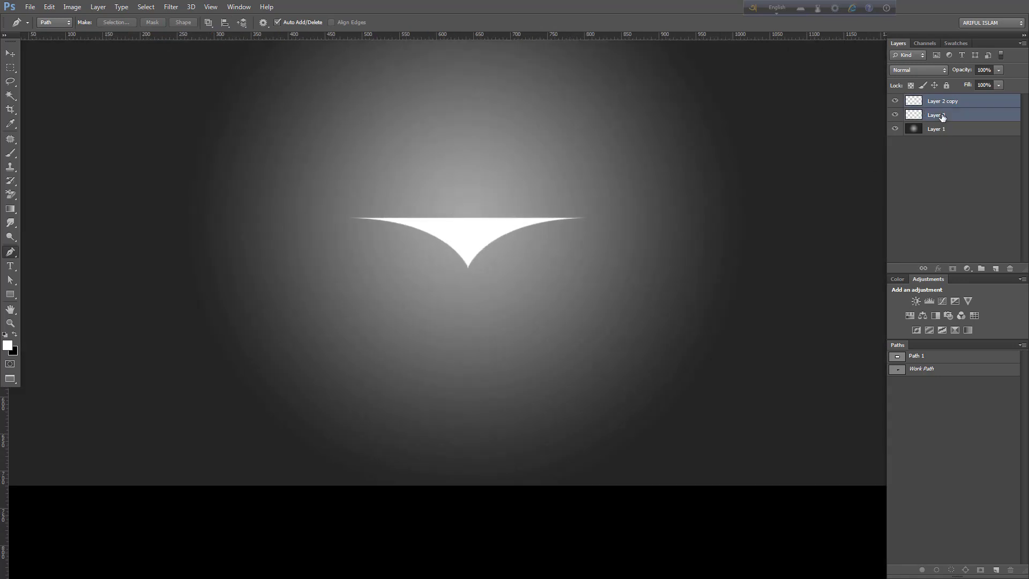
key("ctrl+e")
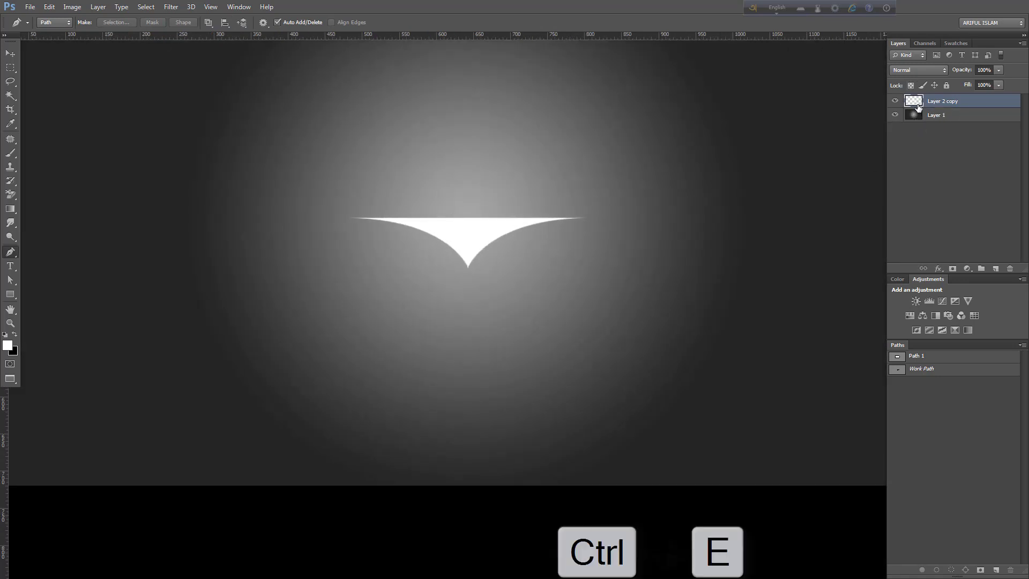
double_click(916, 105)
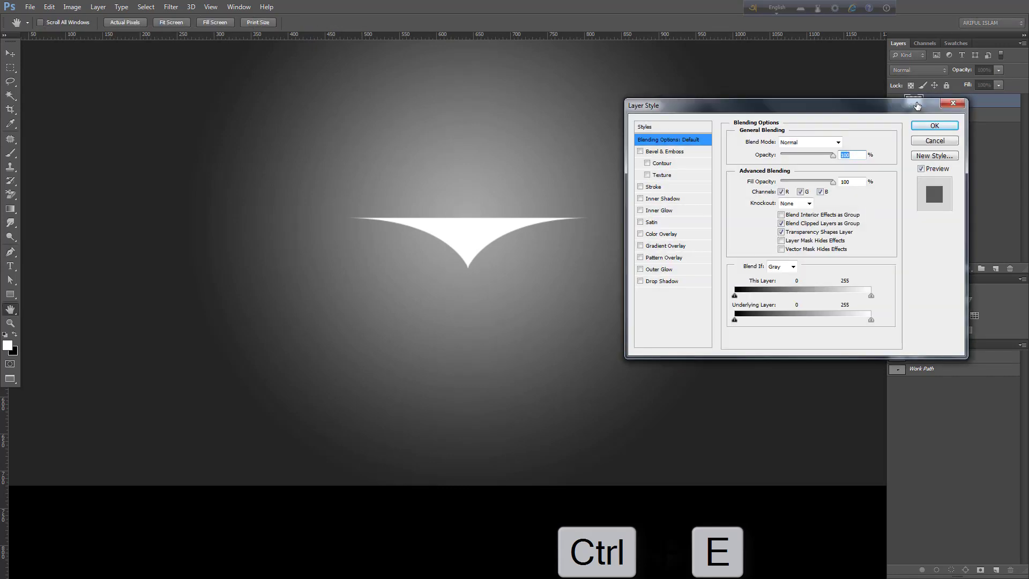
left_click(665, 246)
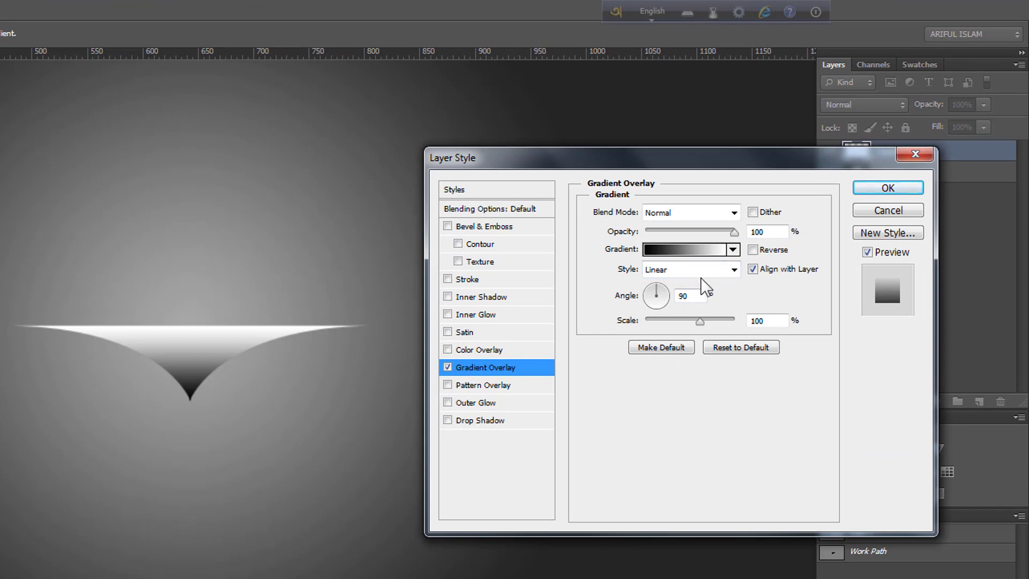
left_click(701, 273)
left_click(668, 299)
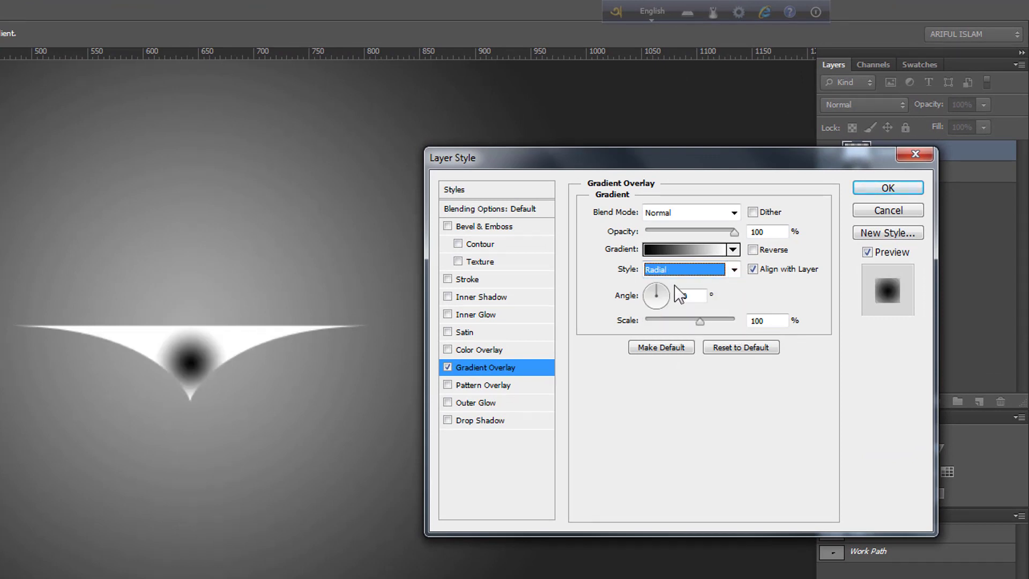
Step: Switch the curl's gradient overlay to a reversed Reflected style
left_click(679, 247)
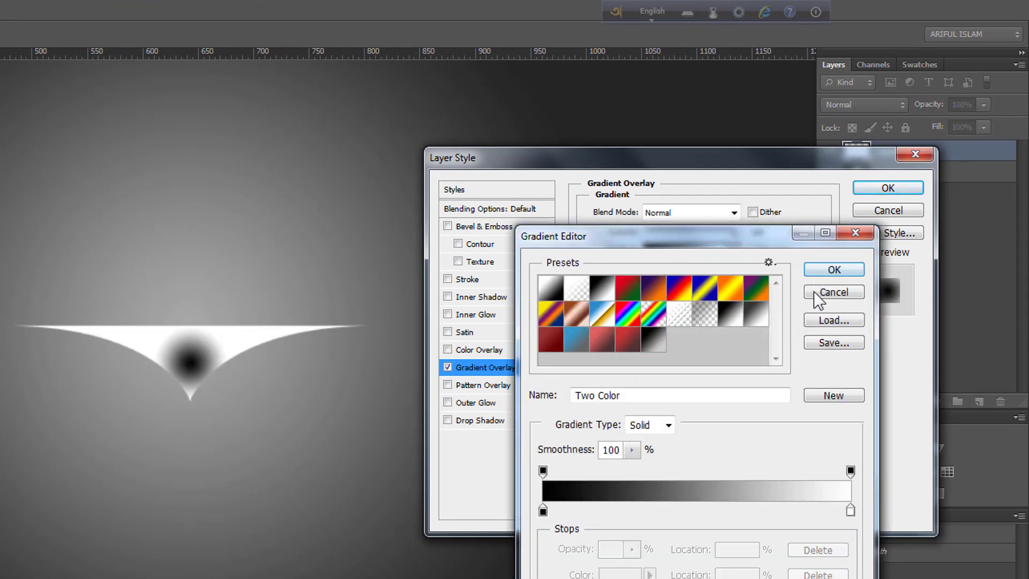
left_click(817, 293)
left_click(695, 249)
left_click(820, 293)
left_click(703, 269)
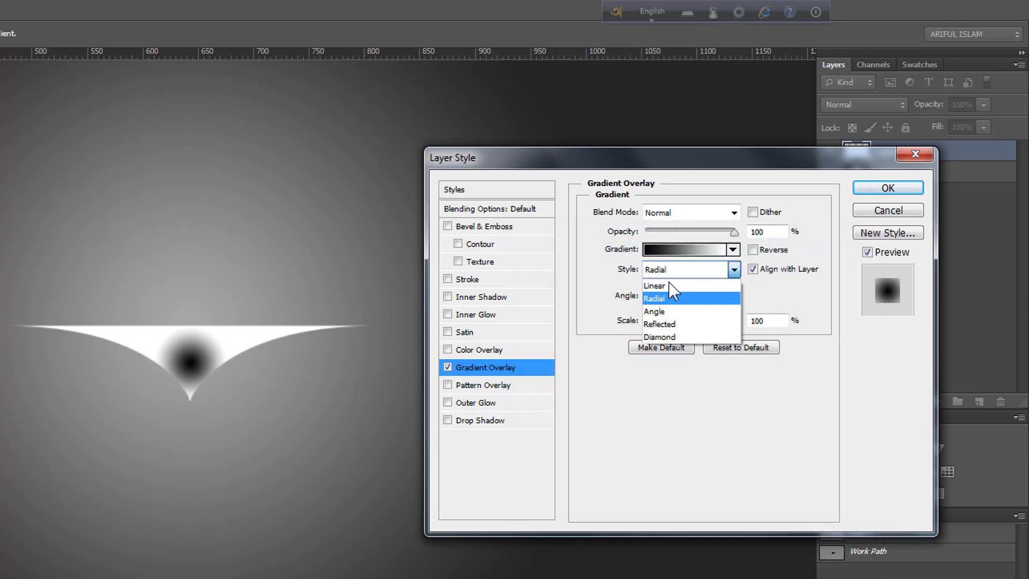
left_click(662, 310)
key("Down")
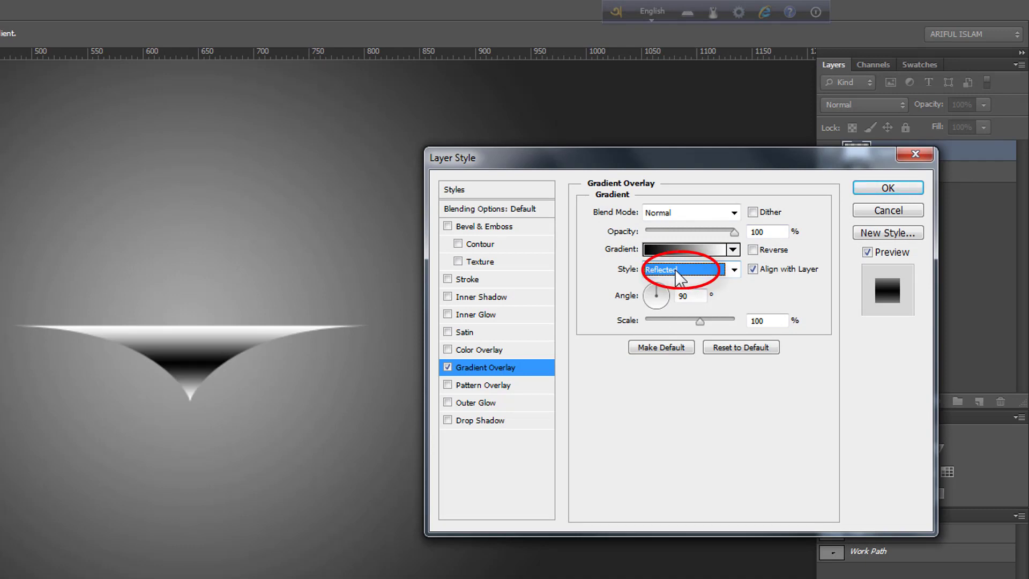
left_click(752, 250)
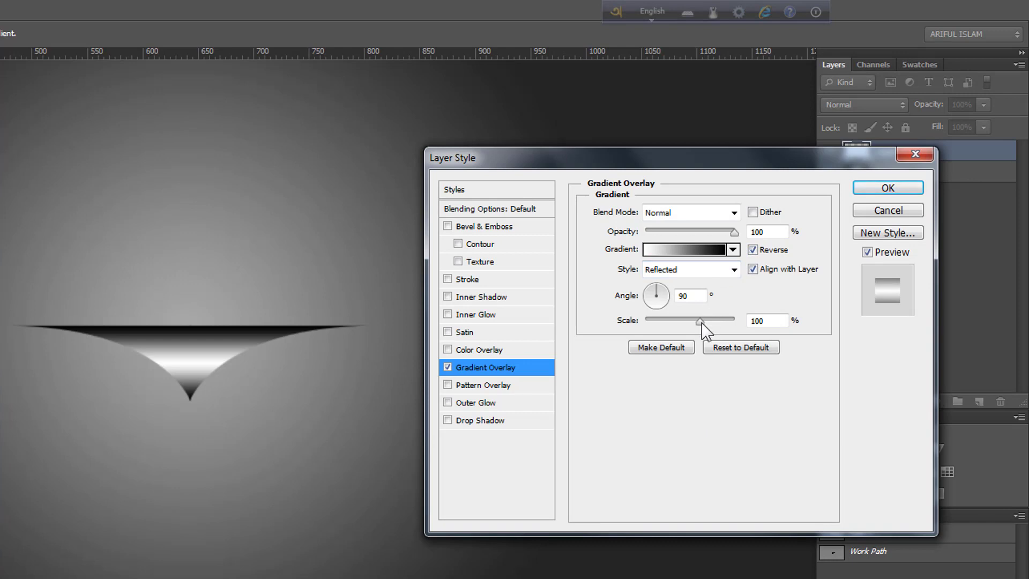
Step: Set the curl gradient's scale to about 111%, shift it higher and lower opacity to 77%
left_click_drag(700, 321, 723, 323)
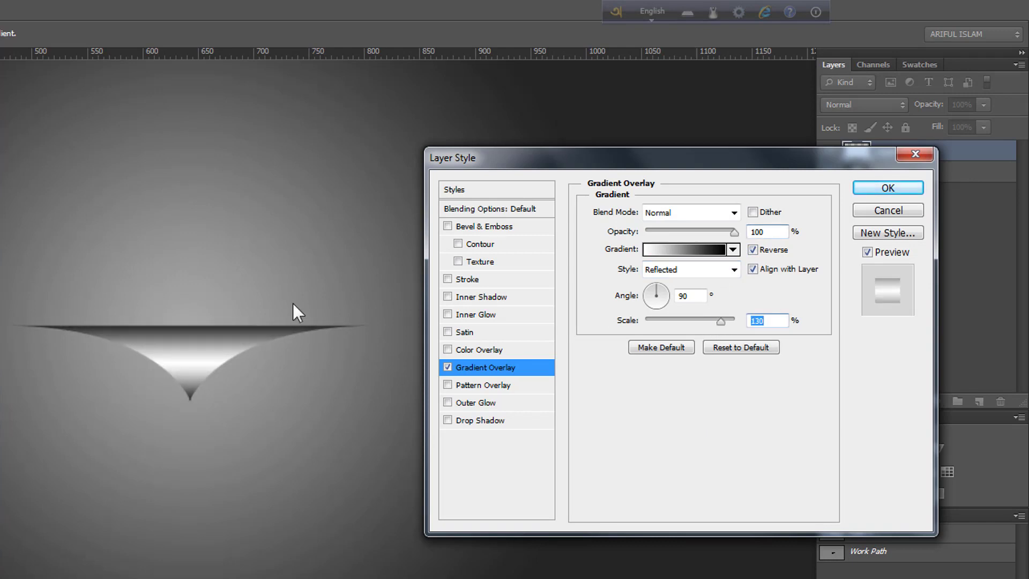
left_click_drag(195, 351, 192, 341)
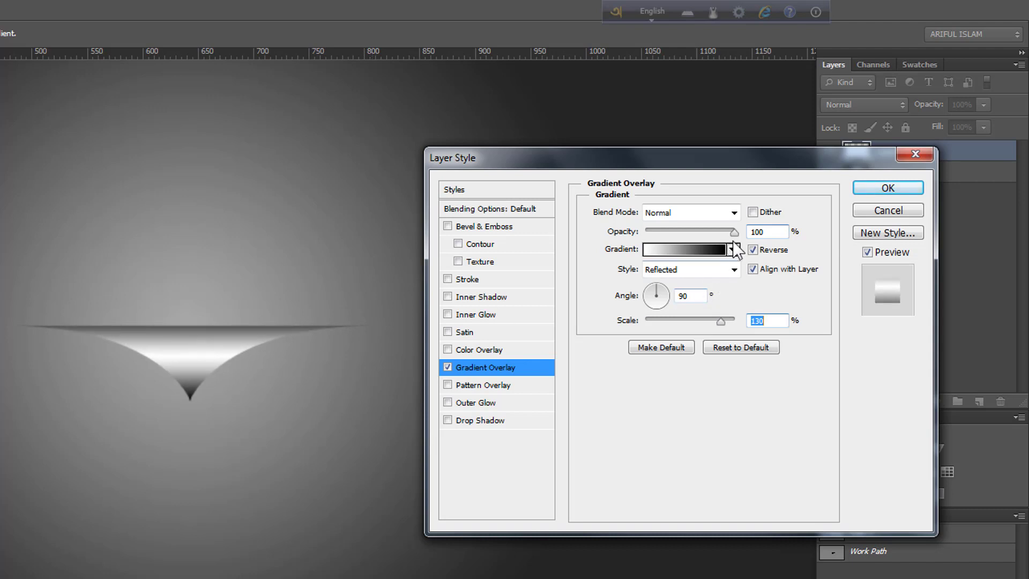
left_click_drag(734, 231, 714, 236)
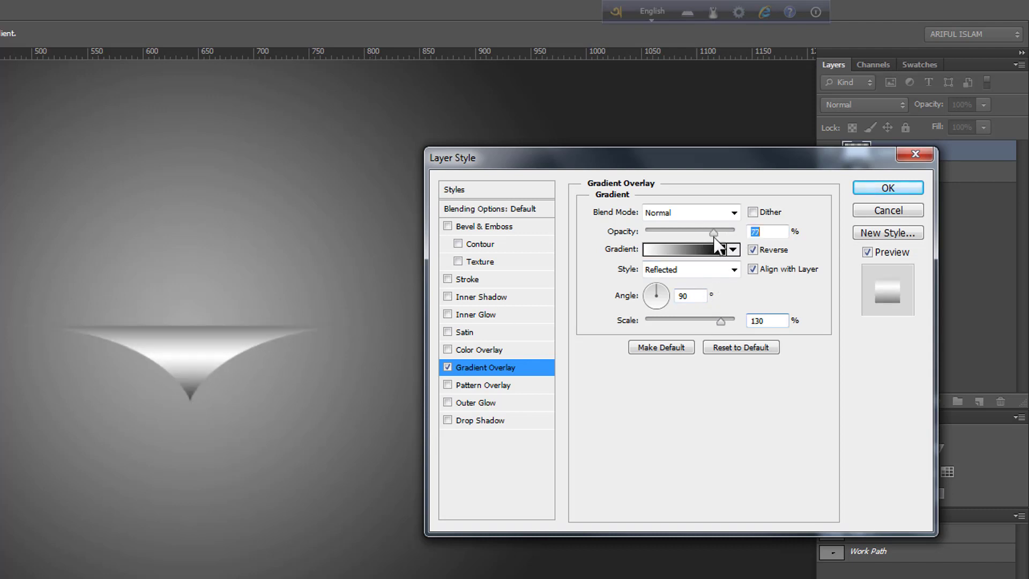
left_click_drag(721, 321, 707, 325)
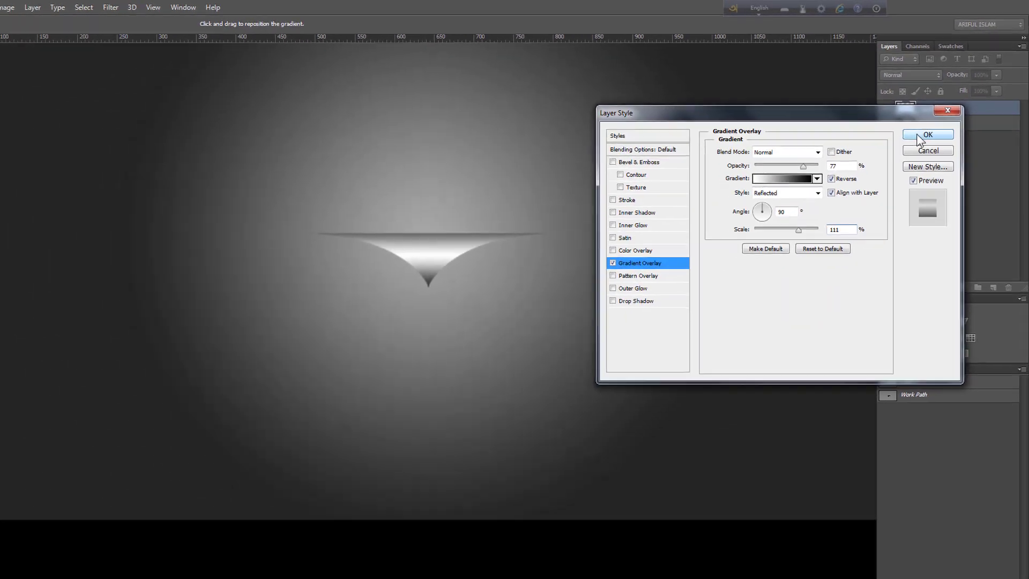
Step: Apply the gradient overlay, then draw a curved flap path along the shape's right curve
left_click(883, 191)
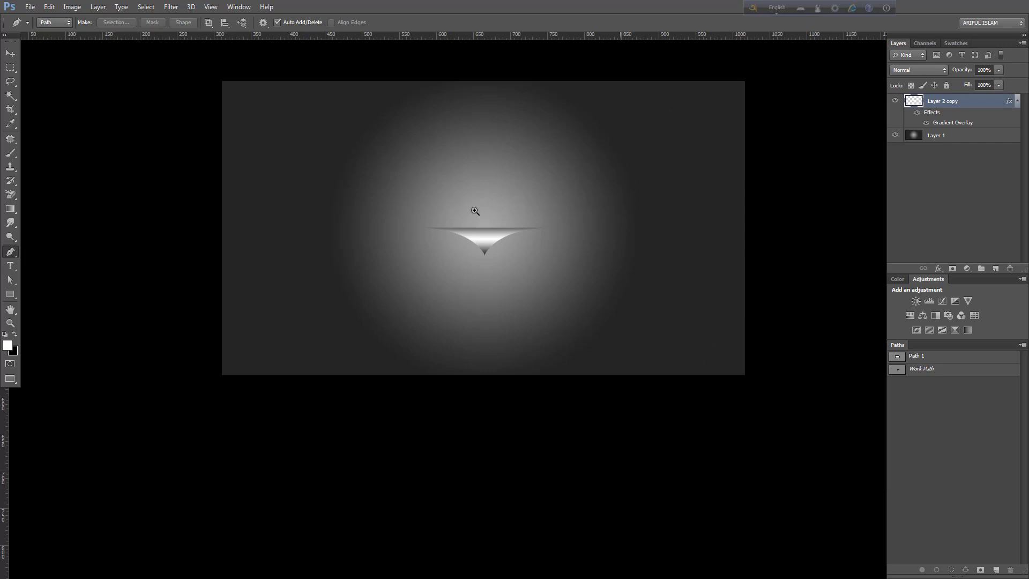
left_click_drag(505, 239, 517, 252)
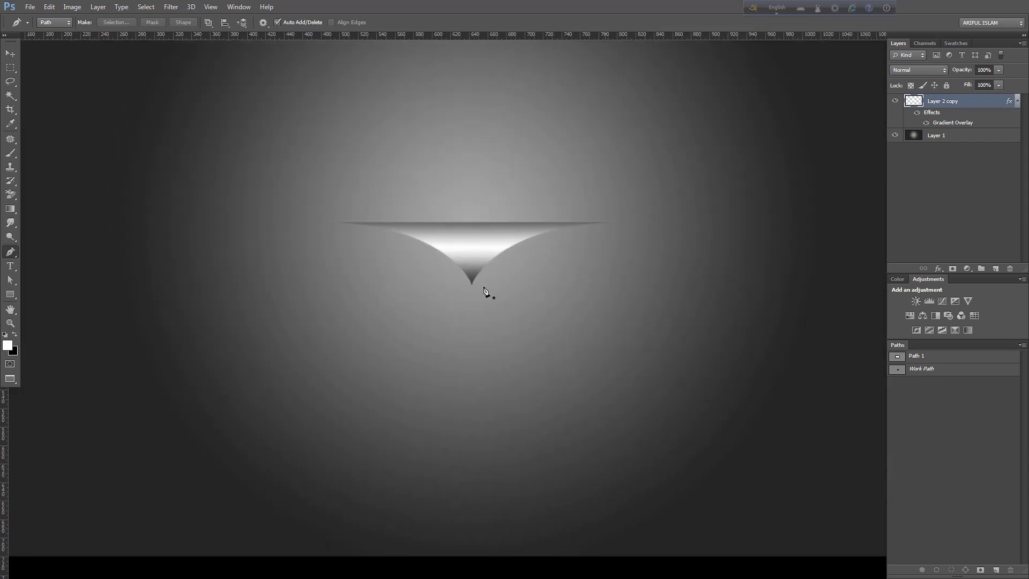
scroll(469, 290, "up", 3)
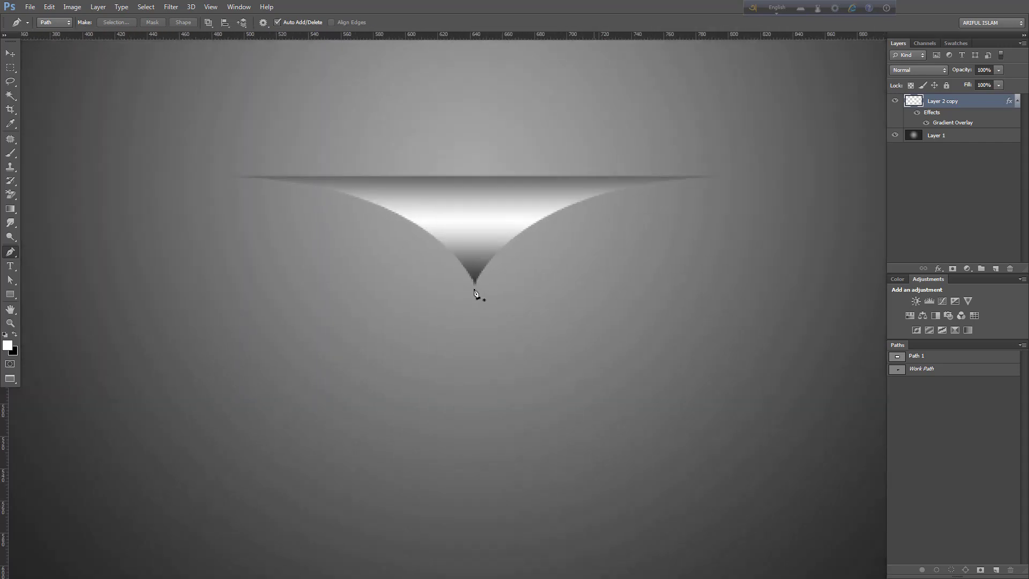
left_click(475, 290)
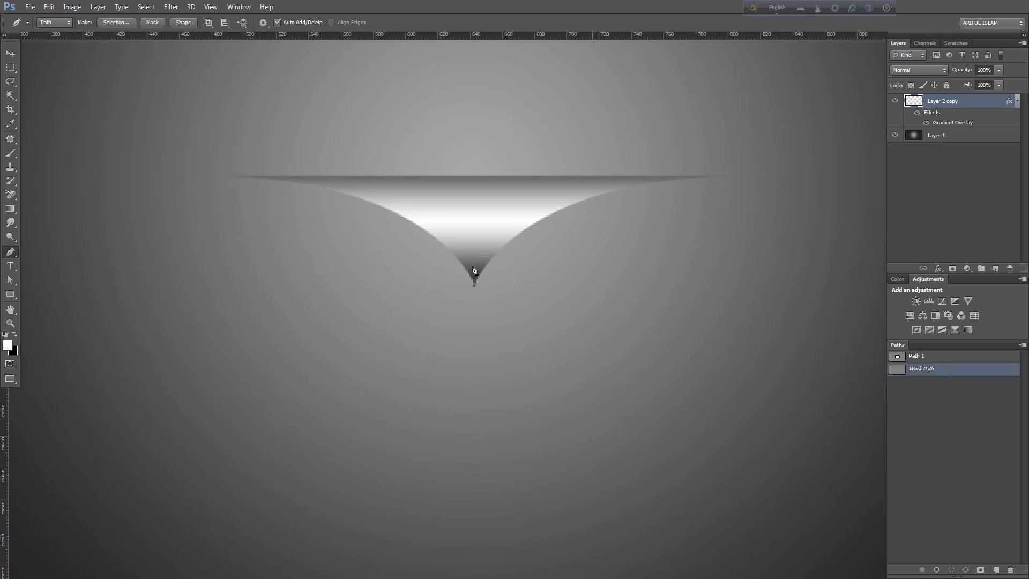
left_click_drag(475, 264, 476, 264)
left_click_drag(797, 184, 931, 185)
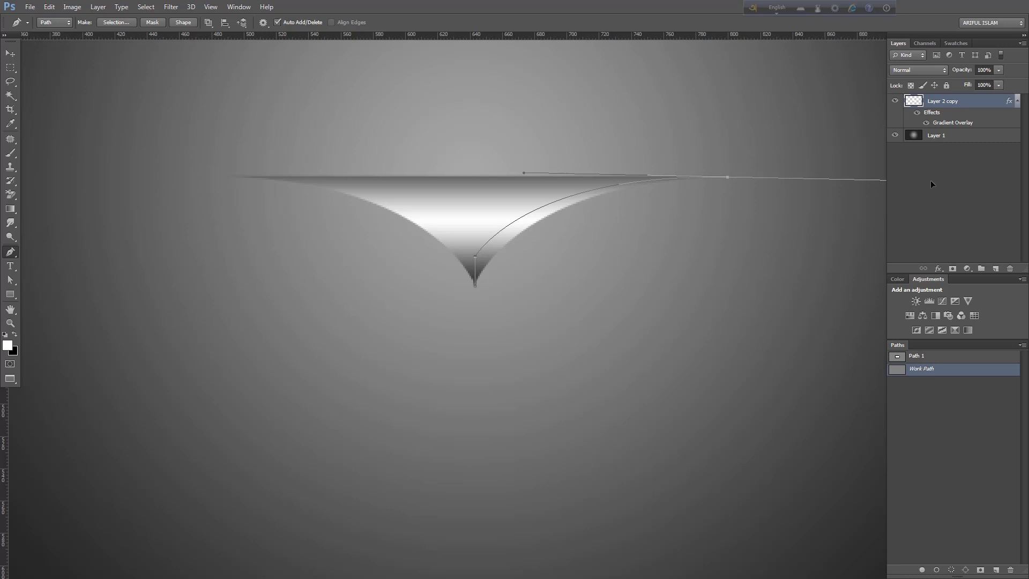
left_click(728, 178, "alt")
mouse_move(475, 285)
left_mouse_down()
mouse_move(422, 356)
mouse_move(413, 391)
left_mouse_up()
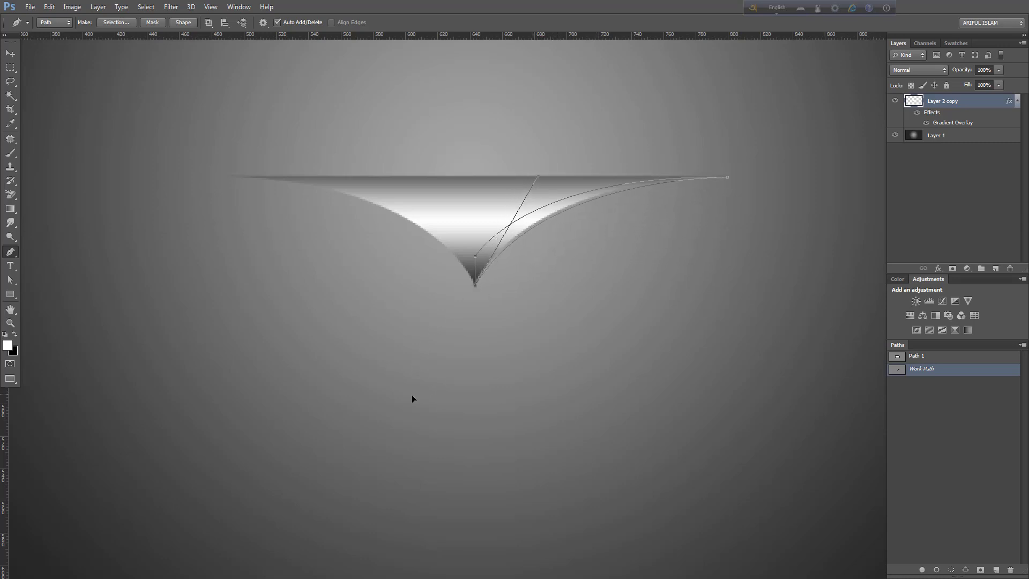
left_click_drag(409, 401, 421, 397)
Step: Fill the flap path with white on a new Layer 2 and deselect
key("ctrl+Return")
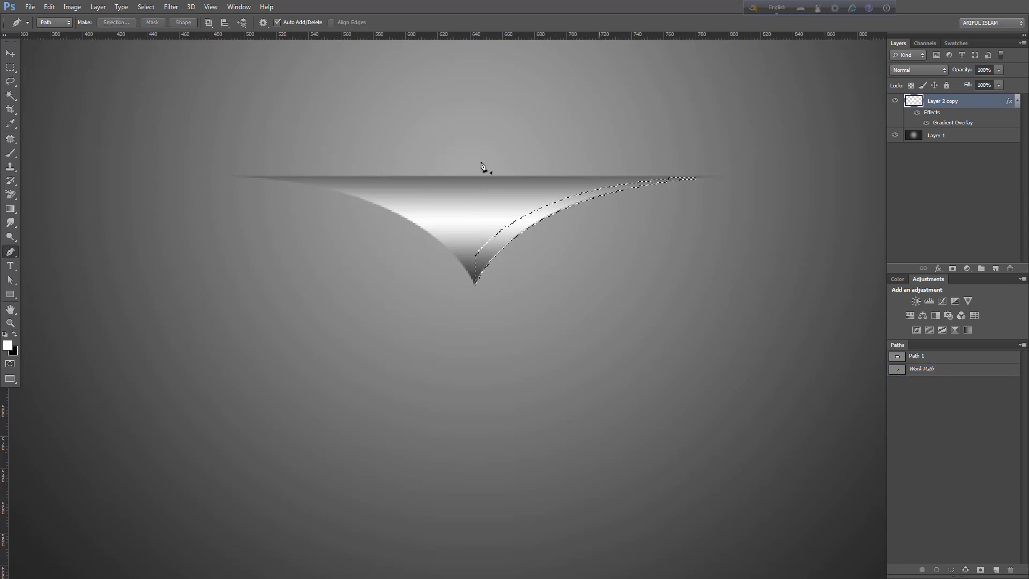
left_click(996, 268)
key("alt+BackSpace")
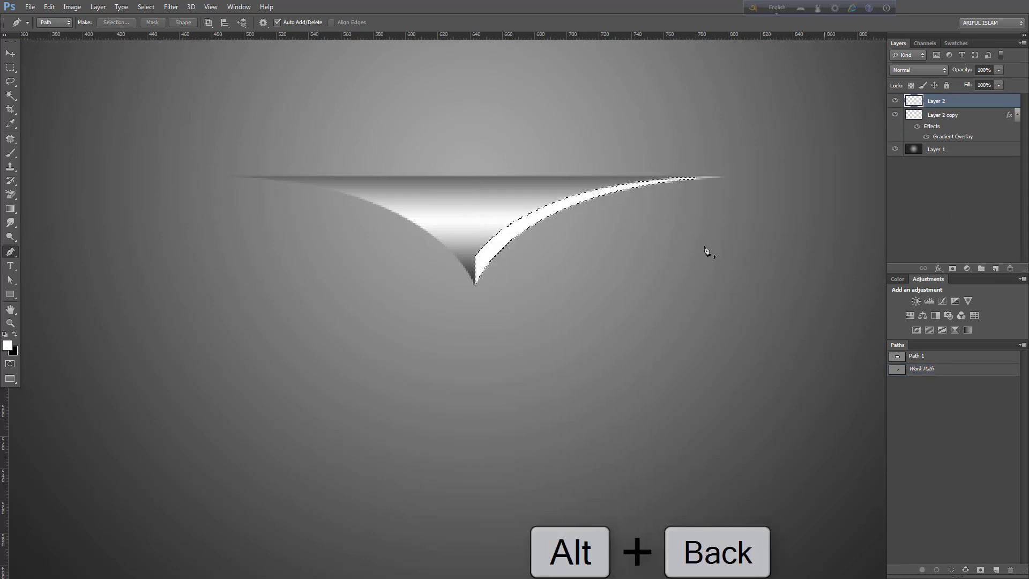
key("ctrl+d")
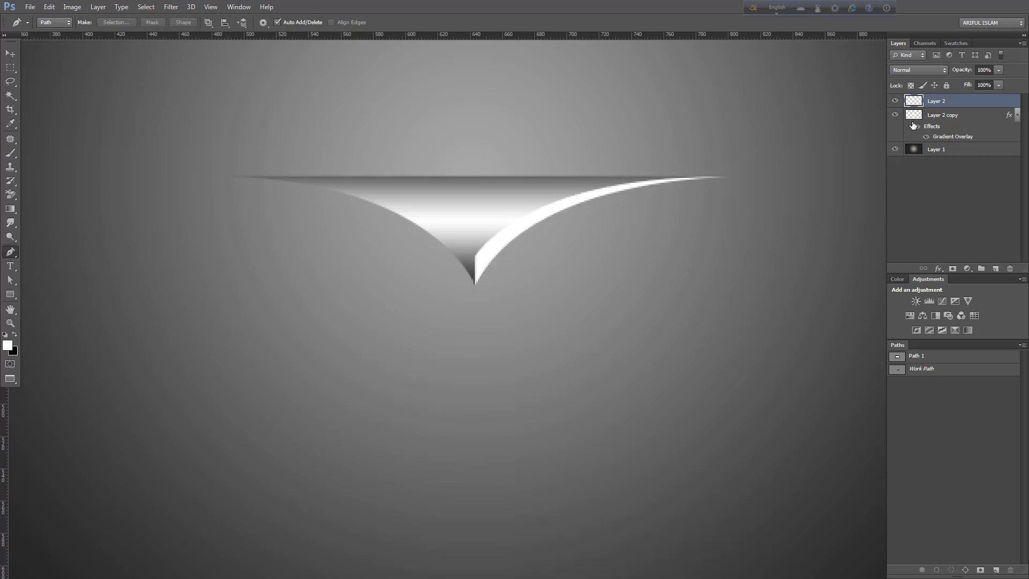
Step: Give Layer 2 a reversed Gradient Overlay at 76% scale and about 66% opacity
double_click(915, 102)
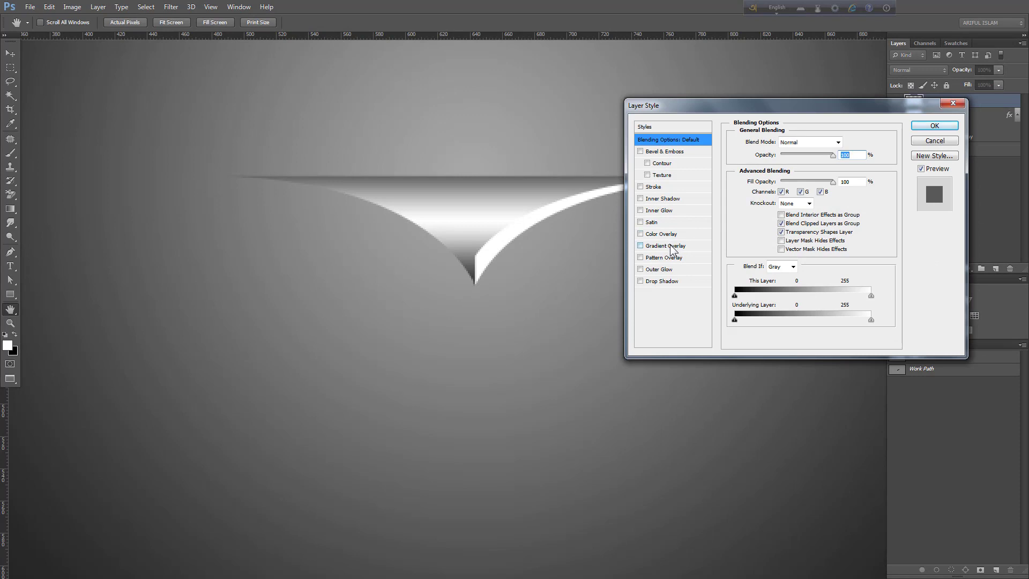
left_click(670, 246)
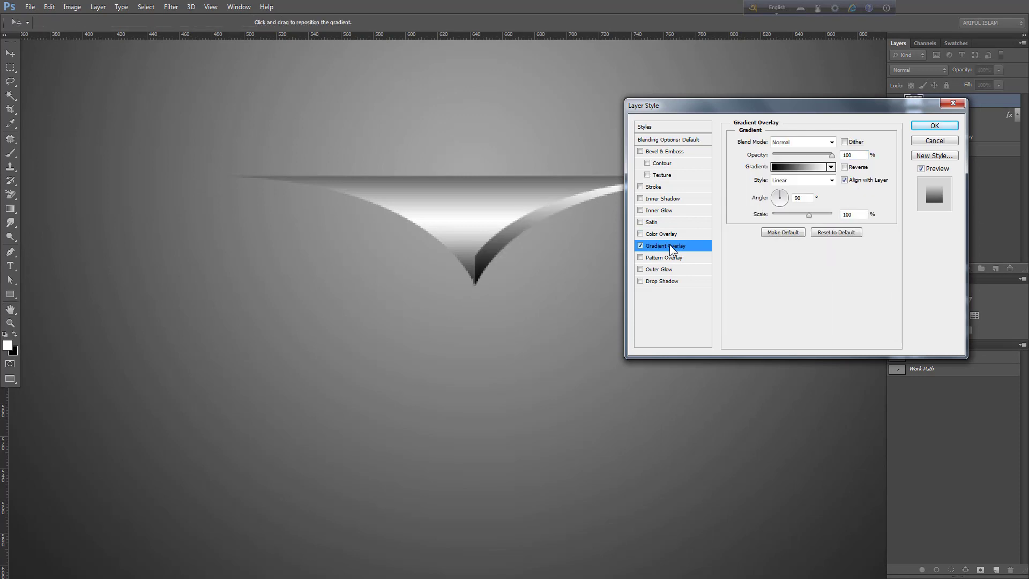
left_click(846, 167)
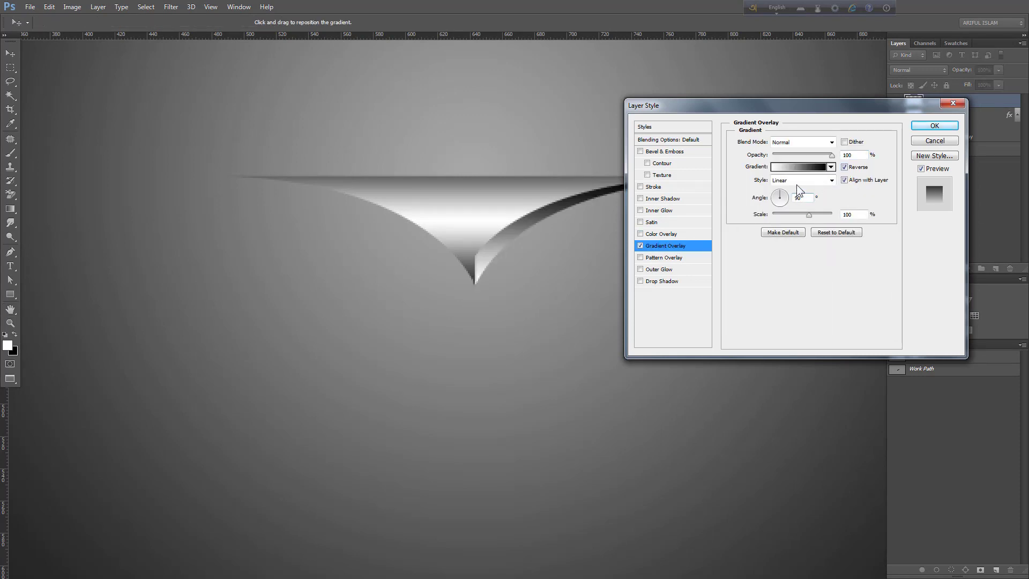
left_click_drag(782, 103, 849, 115)
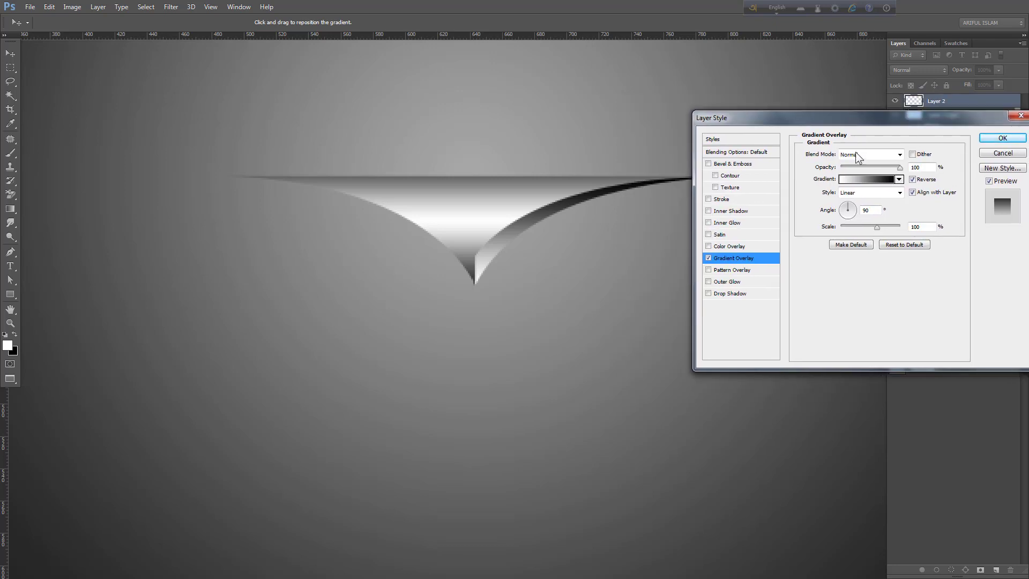
left_click_drag(879, 228, 864, 228)
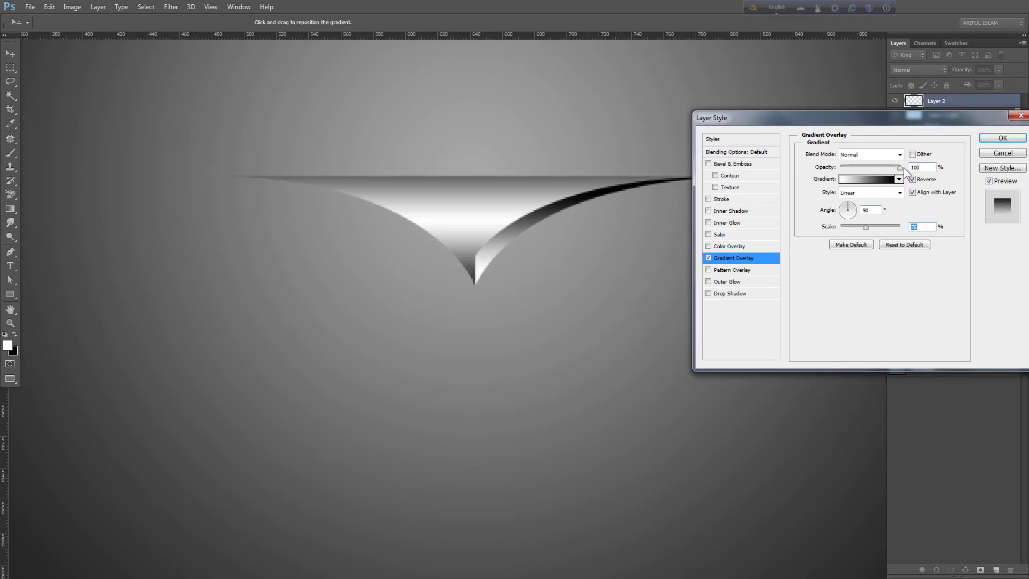
left_click_drag(899, 167, 882, 173)
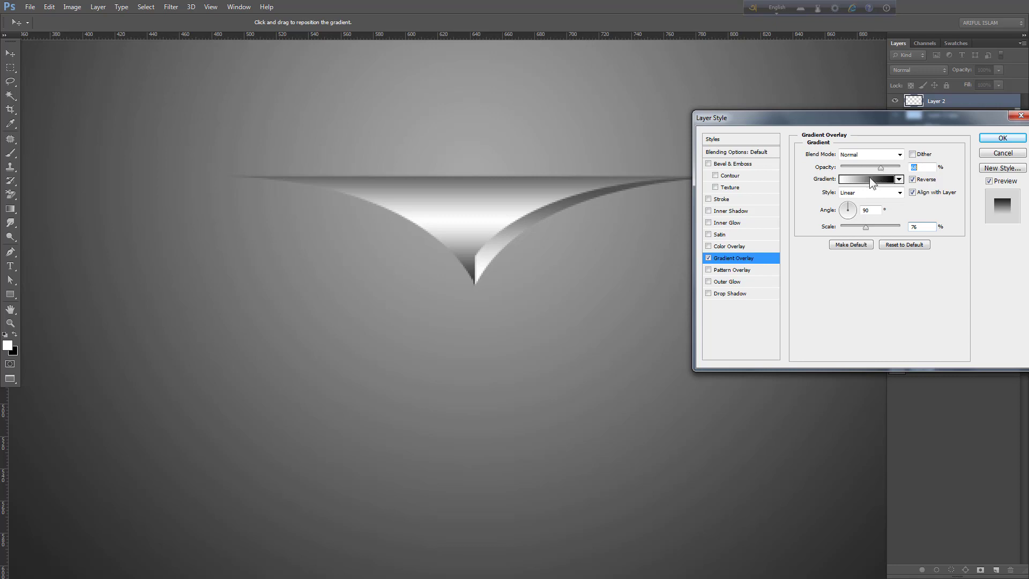
left_click(1002, 139)
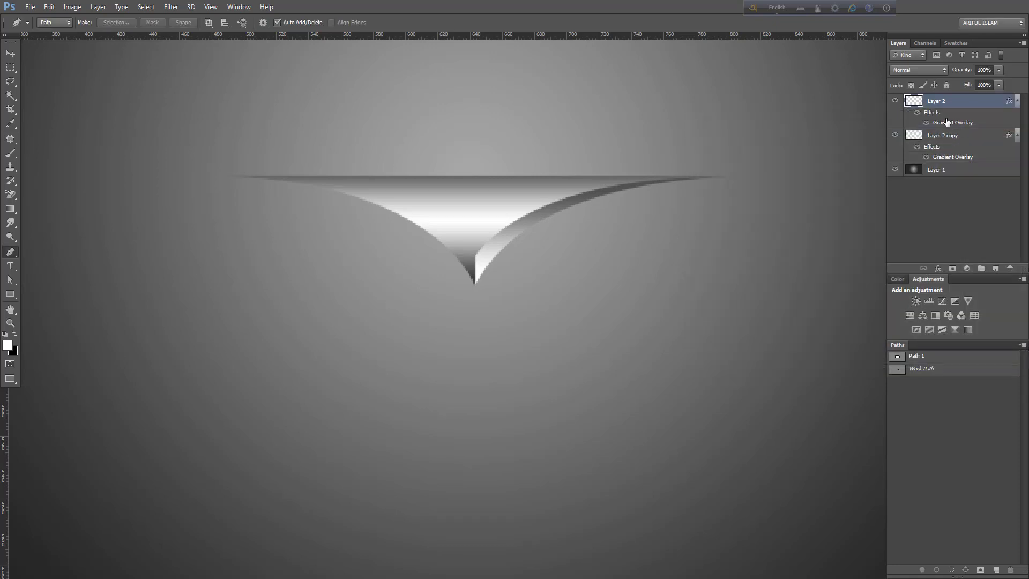
Step: Duplicate the flap layer and review the copy's gradient overlay settings
key("ctrl+j")
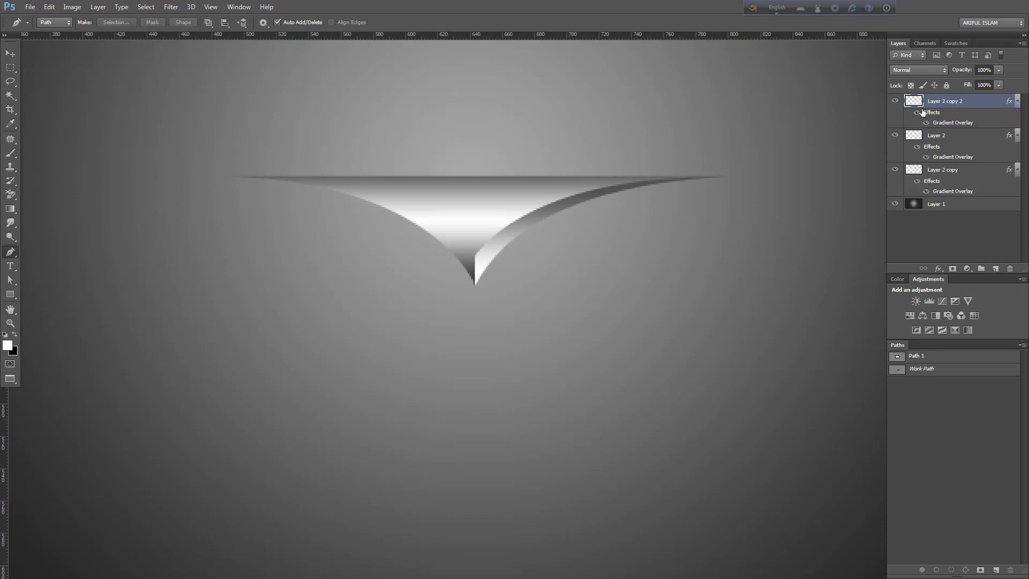
double_click(950, 123)
left_click(1001, 138)
Step: Flip the copy horizontally about its left edge and nudge it onto the curl's left side
key("ctrl+t")
left_click_drag(601, 231, 477, 232)
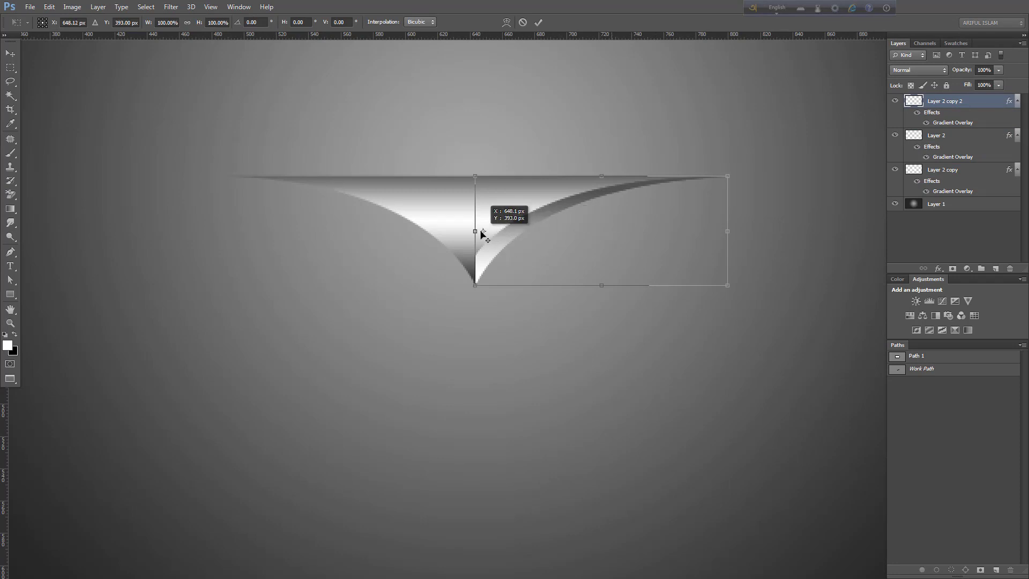
right_click(498, 222)
left_click(533, 383)
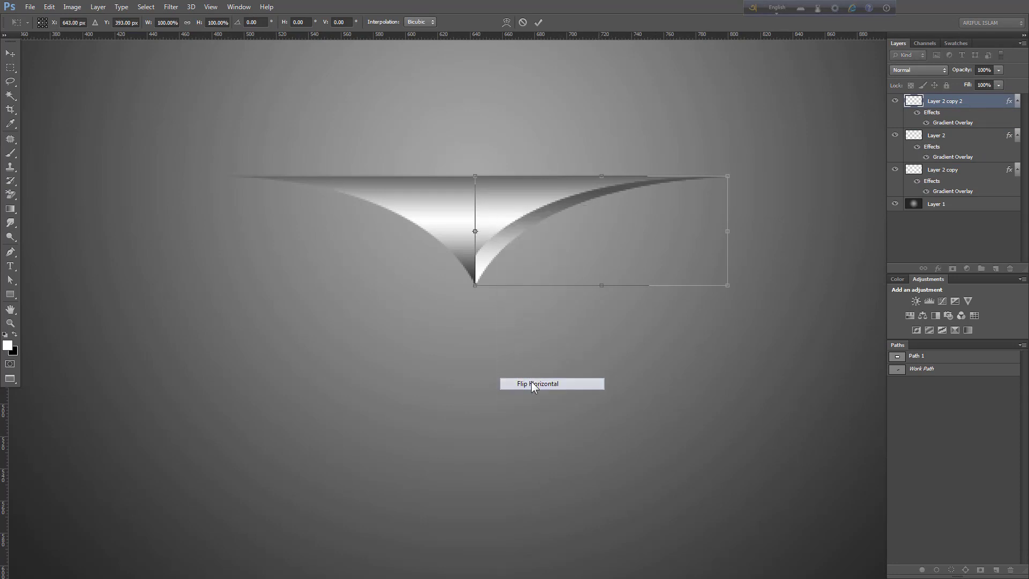
key("Right")
key("Right")
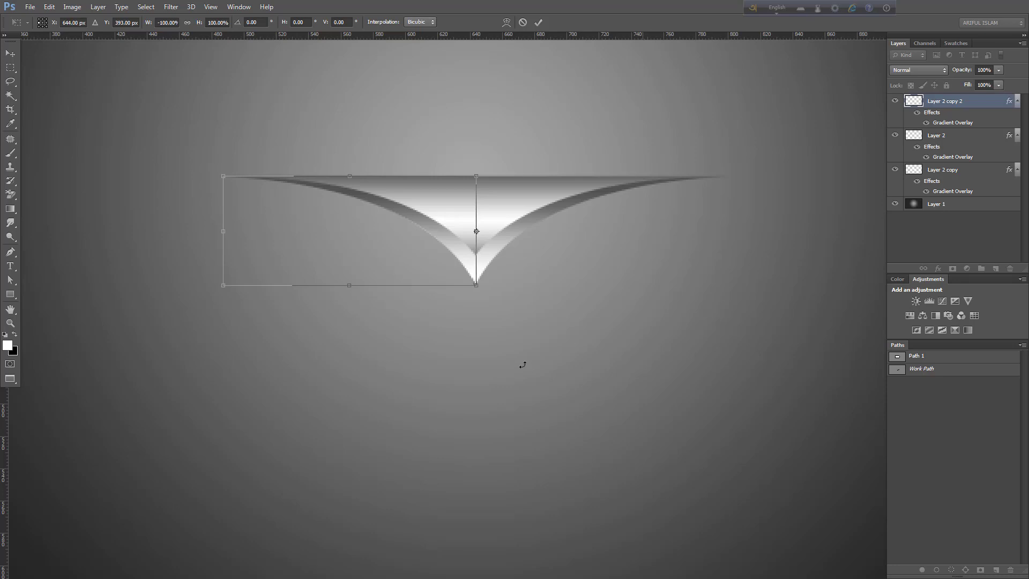
key("Right")
key("Right")
key("Down")
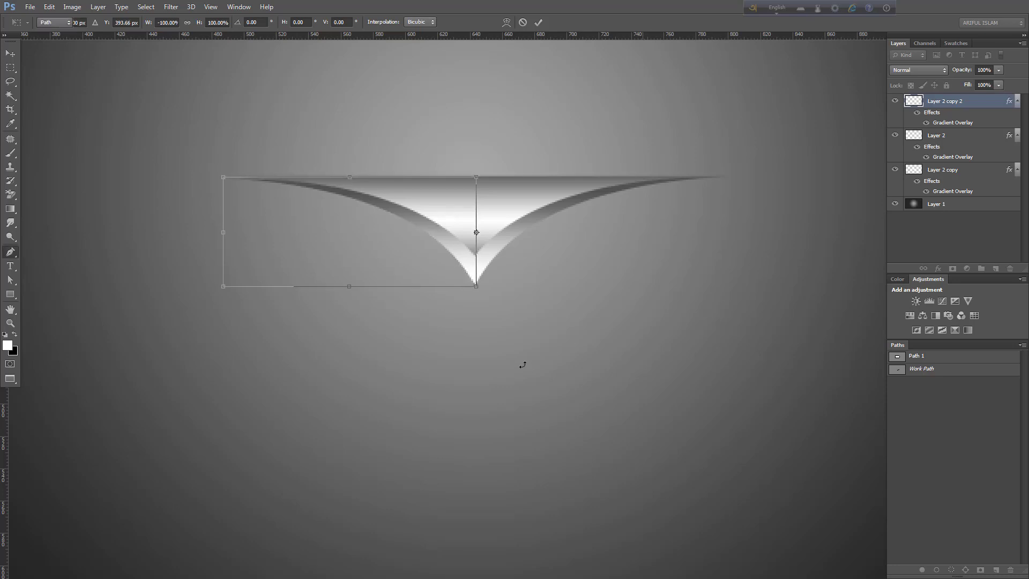
key("Return")
key("p")
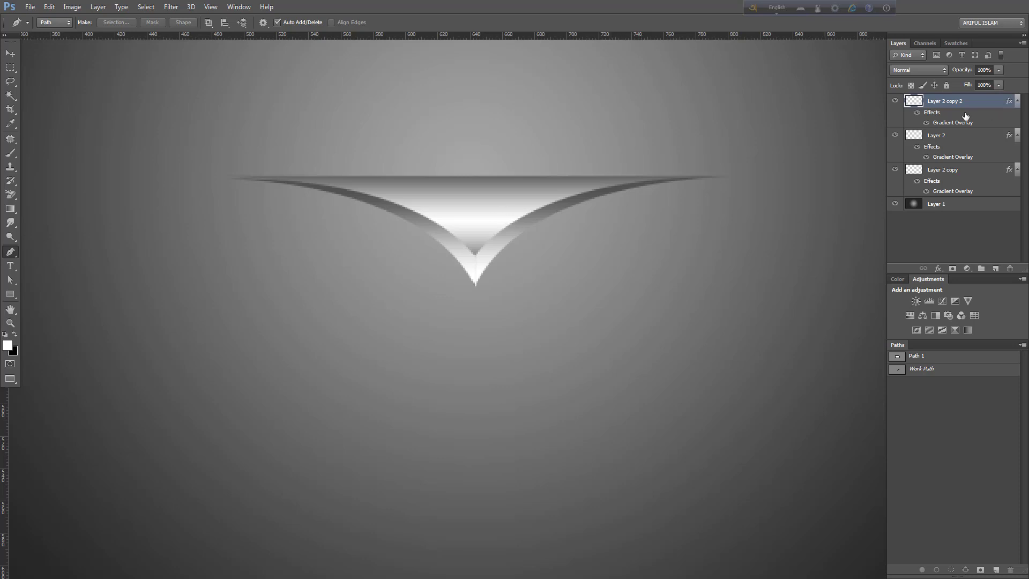
Step: Turn off Reverse on the mirrored flap's gradient overlay
double_click(957, 123)
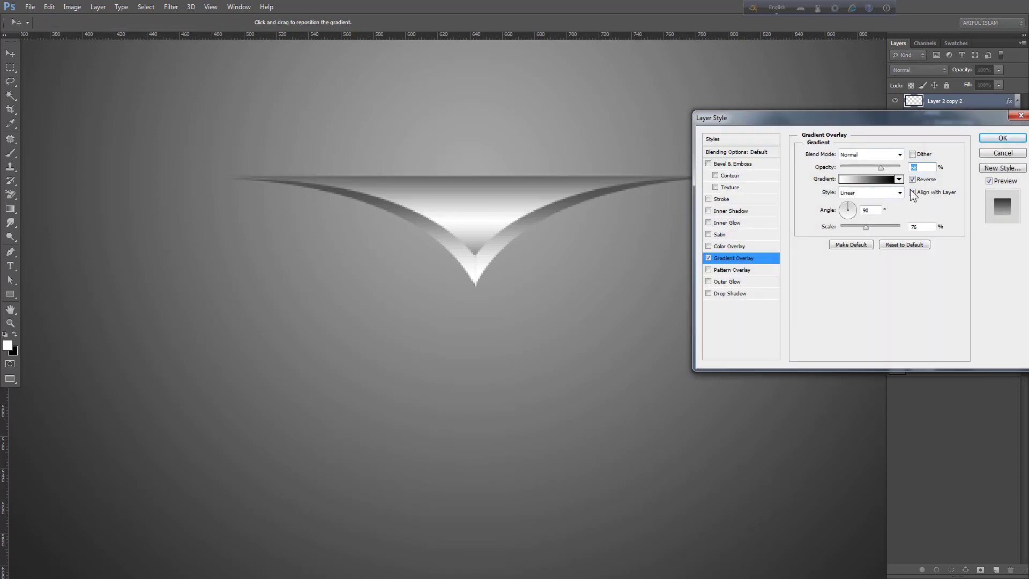
left_click(913, 192)
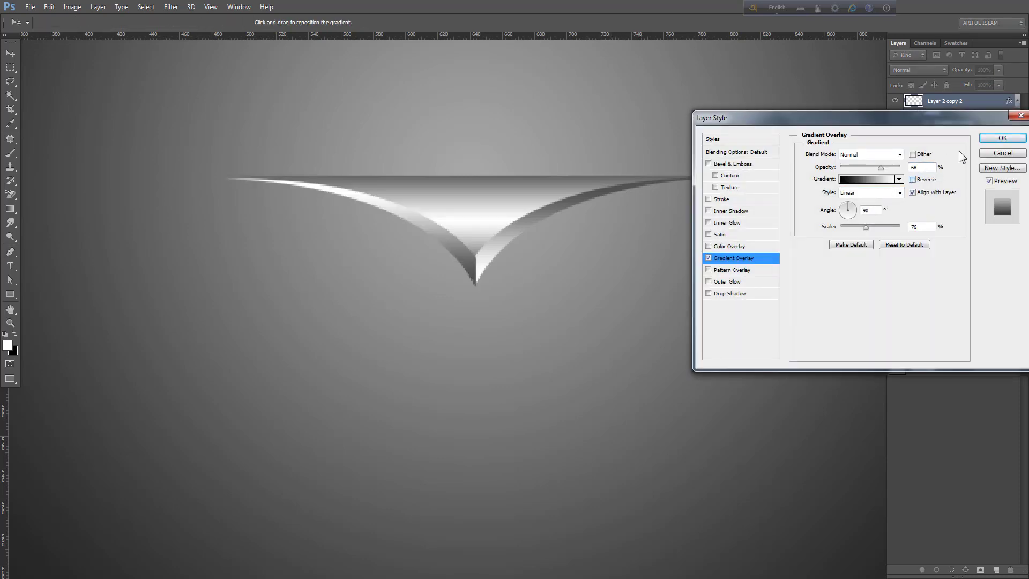
left_click(1003, 137)
scroll(481, 200, "down", 2)
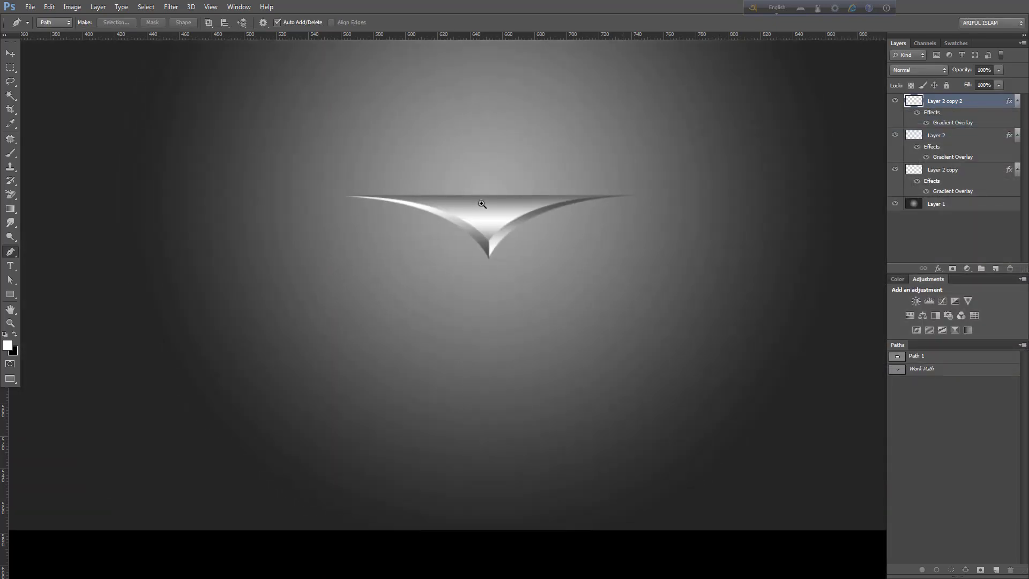
scroll(482, 206, "up", 1)
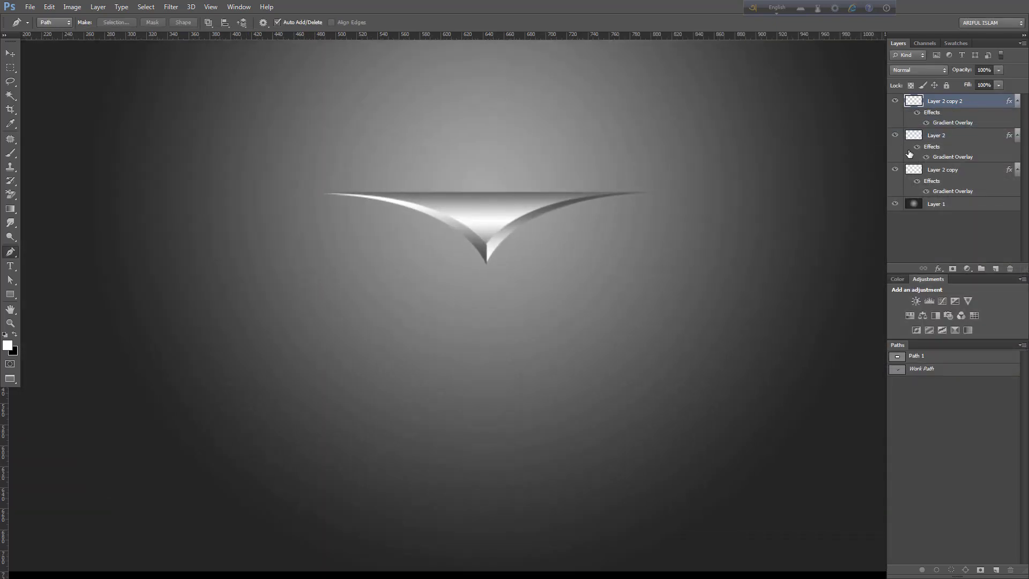
Step: Drag Layer 2 copy's gradient overlay upward on the canvas so its upper band brightens
double_click(945, 191)
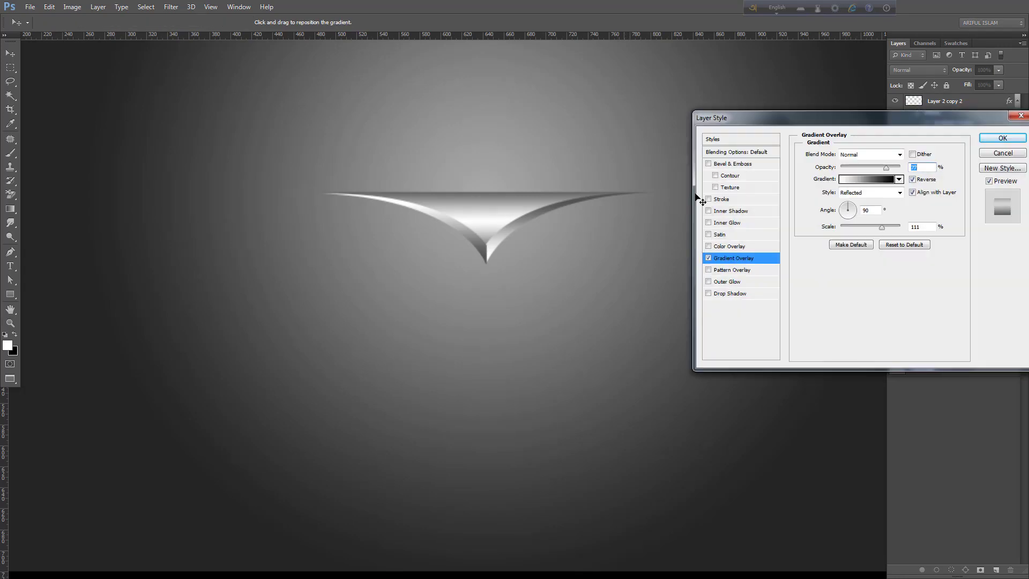
left_click(993, 140)
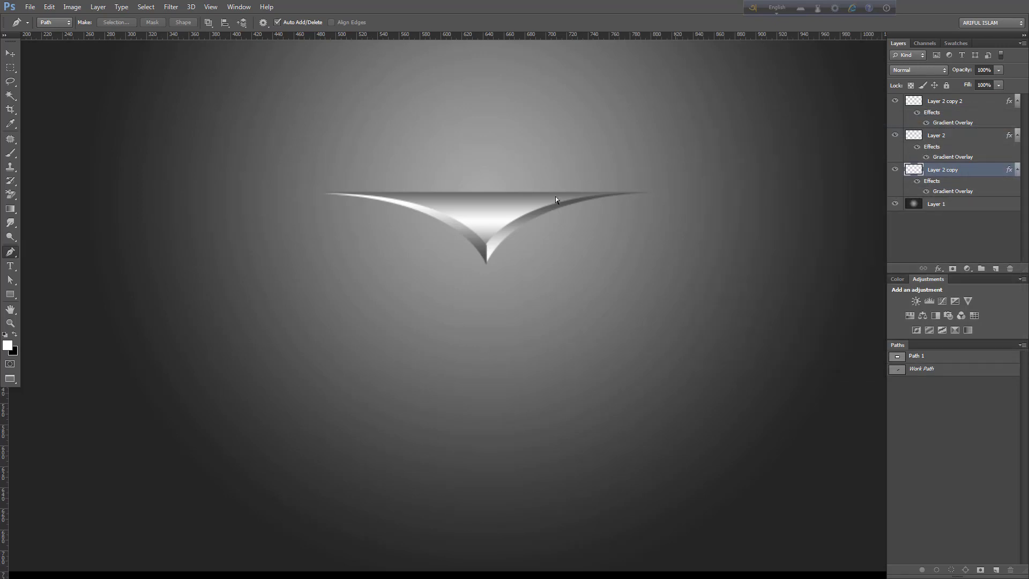
double_click(944, 191)
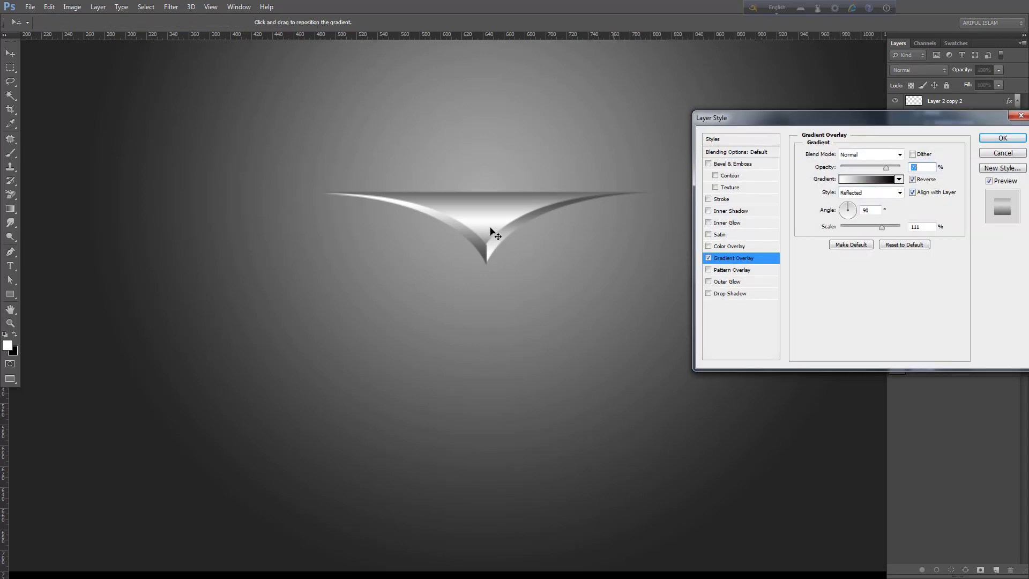
left_click_drag(492, 227, 495, 217)
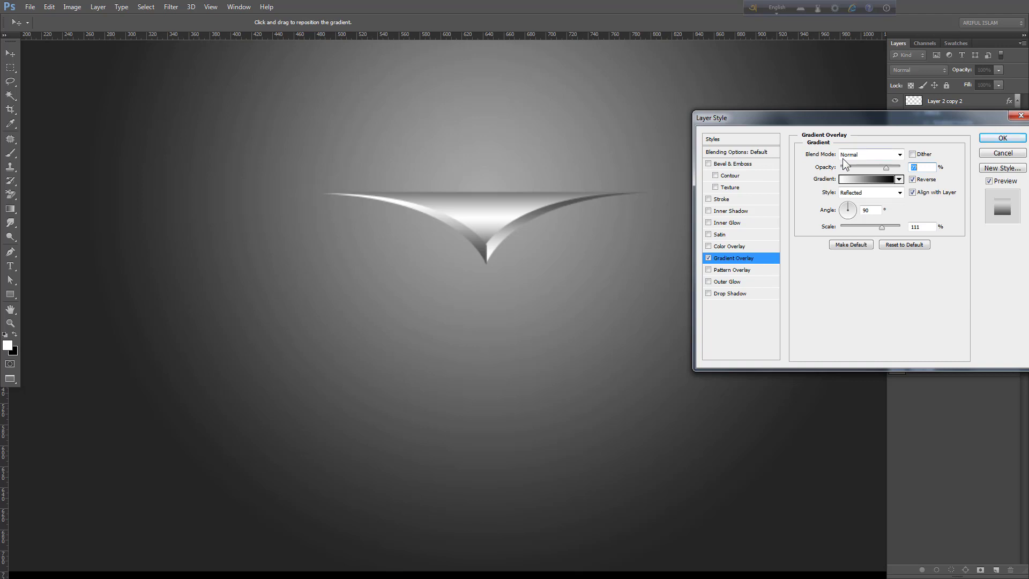
left_click(1002, 138)
Step: Inspect the left wing by toggling Layer 2 copy 2's visibility and committing a free transform
left_click_drag(496, 236, 520, 278)
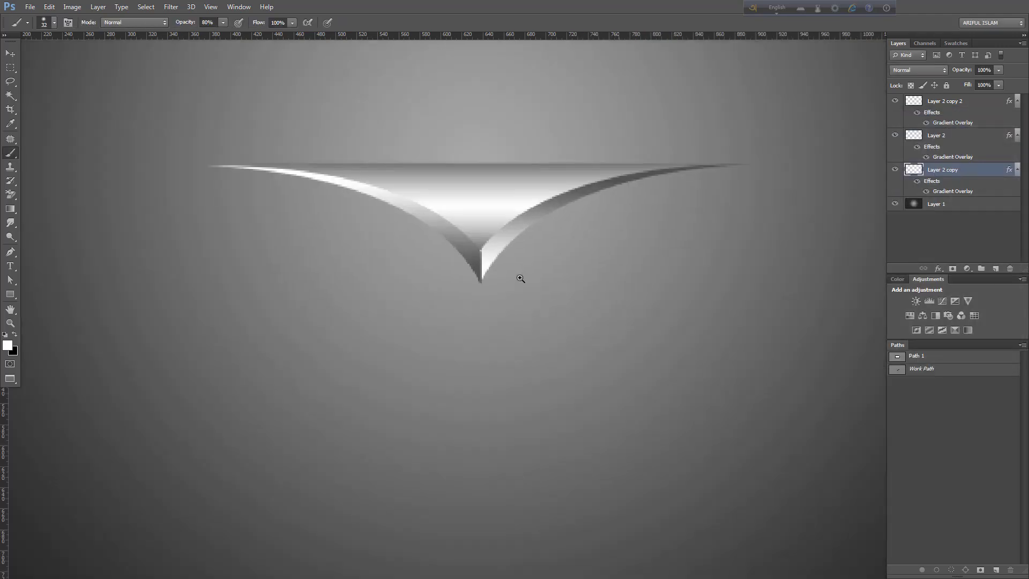
left_click(895, 101)
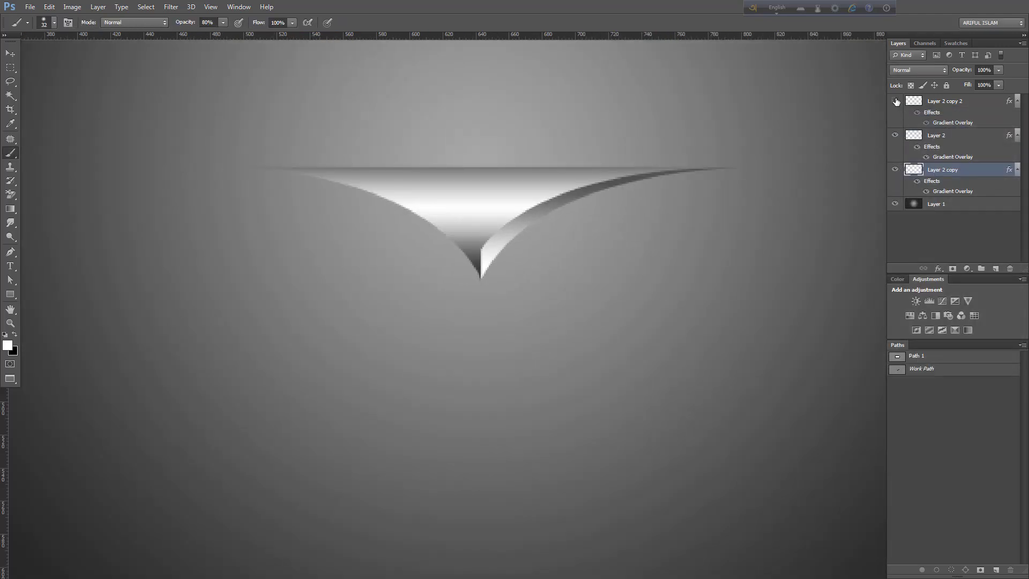
left_click(949, 101)
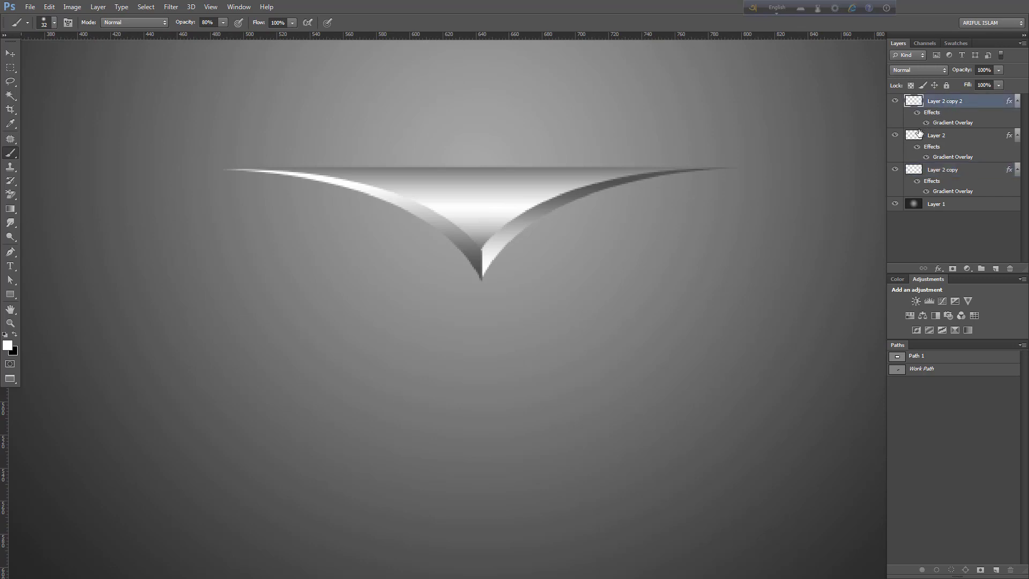
key("ctrl+t")
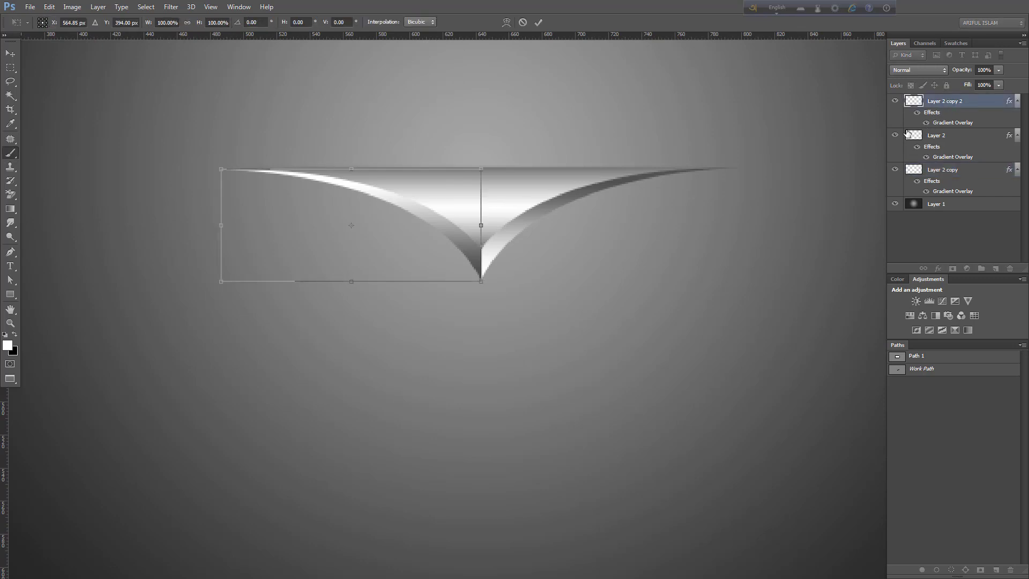
key("Return")
scroll(499, 229, "down", 2)
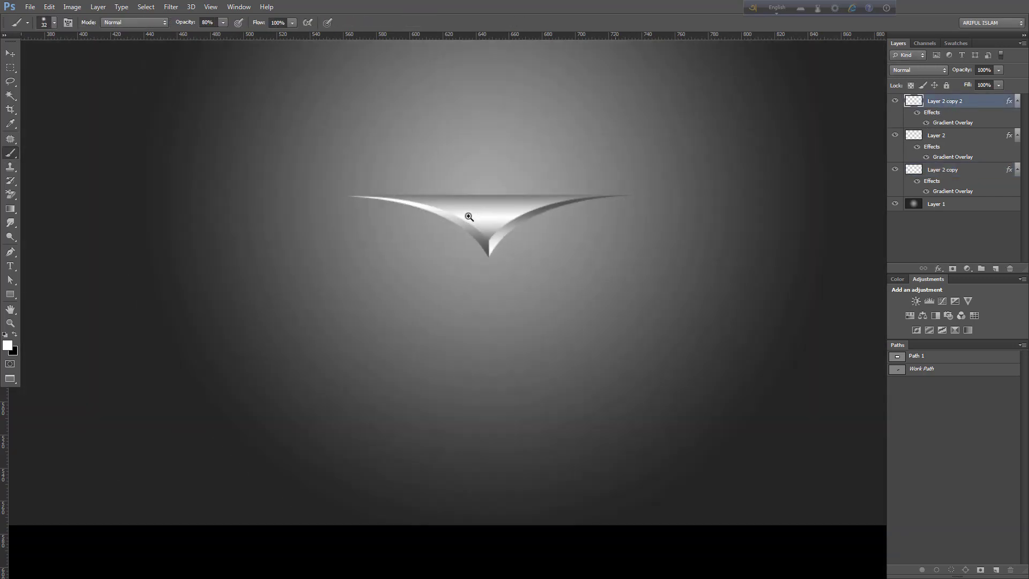
scroll(506, 230, "up", 1)
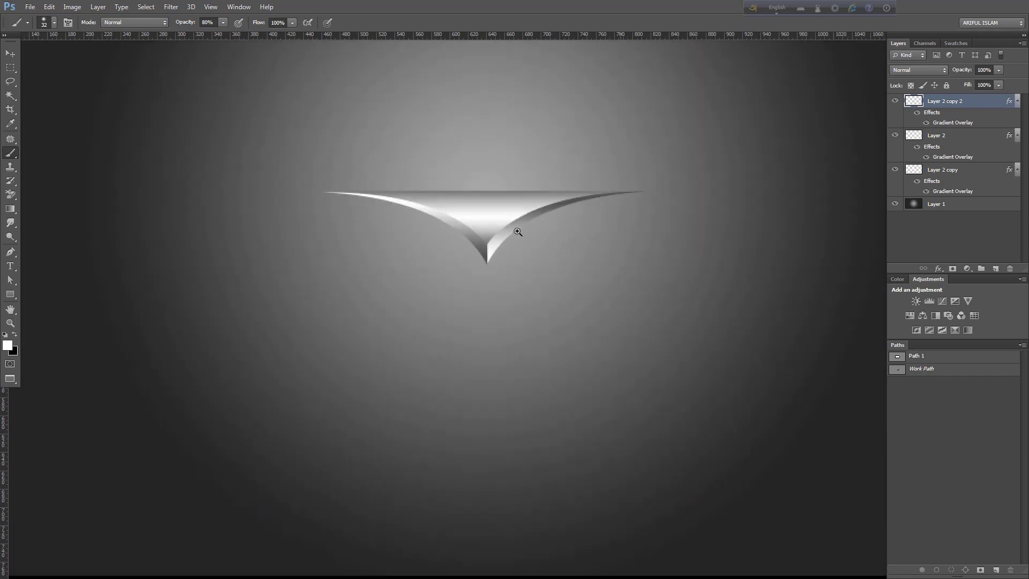
Step: Group the three wing layers into Group 1 and stamp a merged copy above it
left_click(948, 138, "shift")
left_click(950, 171, "shift")
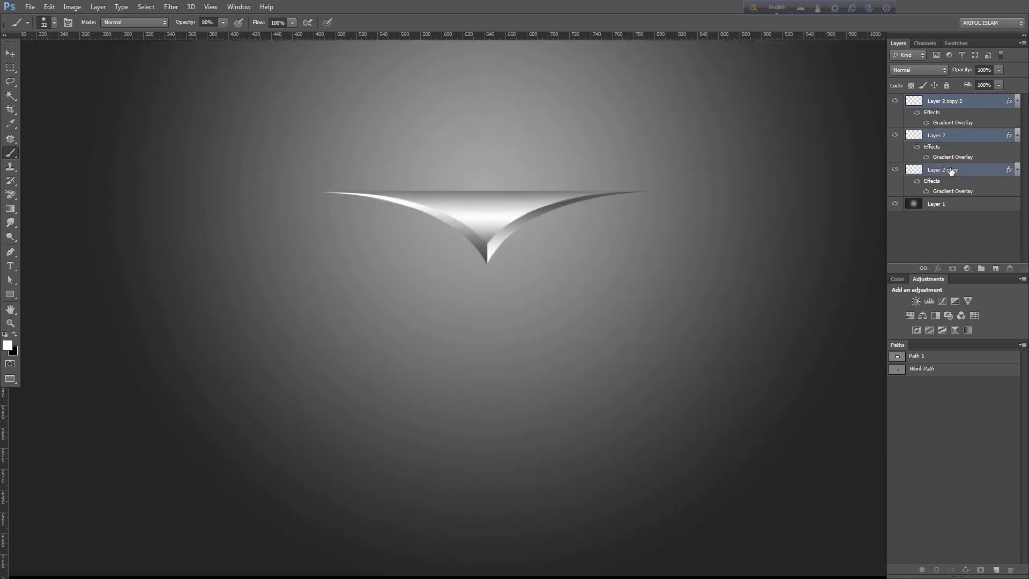
key("ctrl+g")
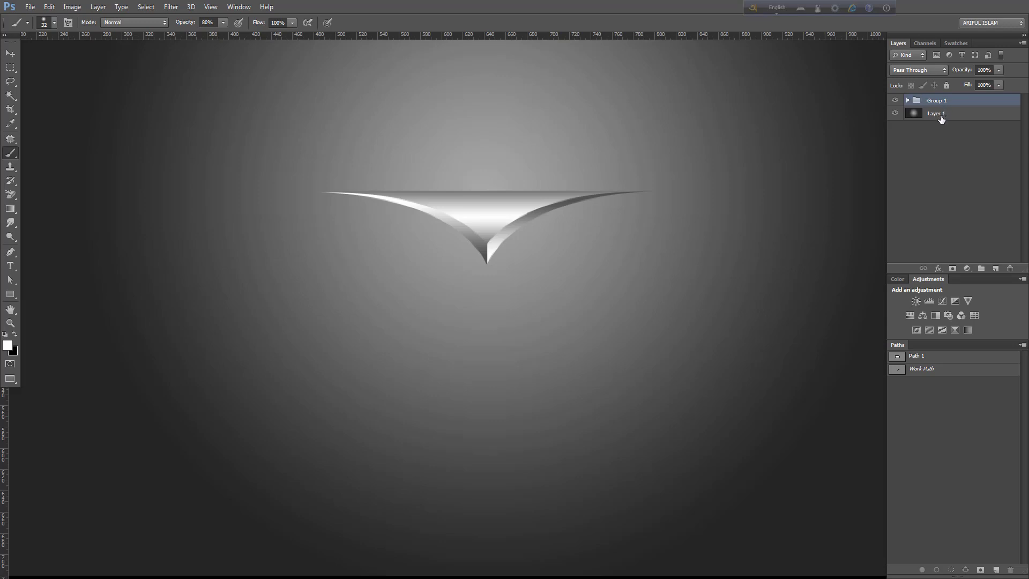
left_click(941, 117, "shift")
key("ctrl+e")
key("ctrl+z")
key("ctrl+alt+e")
Step: Add a Drop Shadow to Group 1 (merged) with 90° angle, 15 px distance and 27 px size
double_click(918, 101)
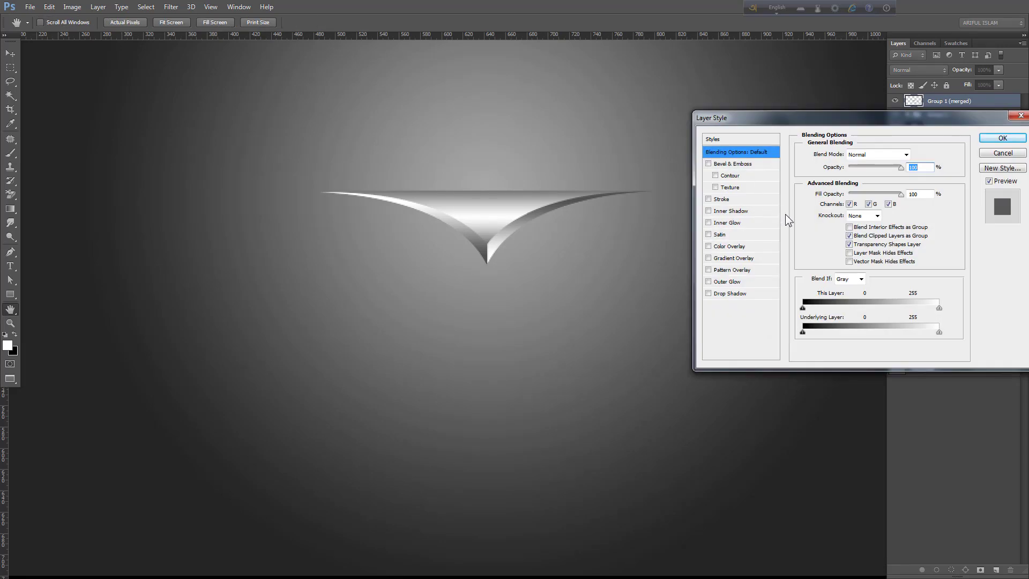
left_click(727, 293)
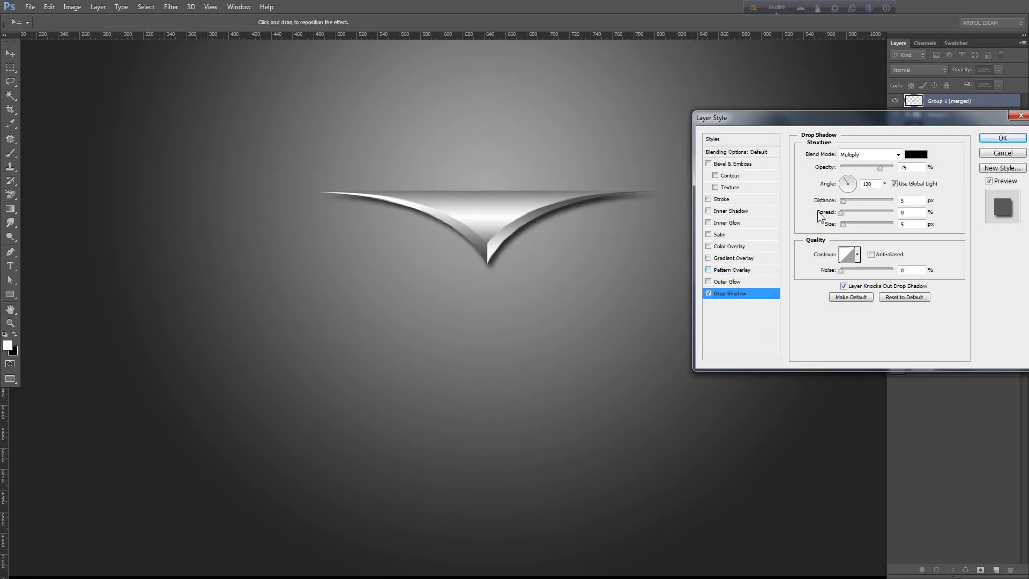
double_click(869, 184)
type("90")
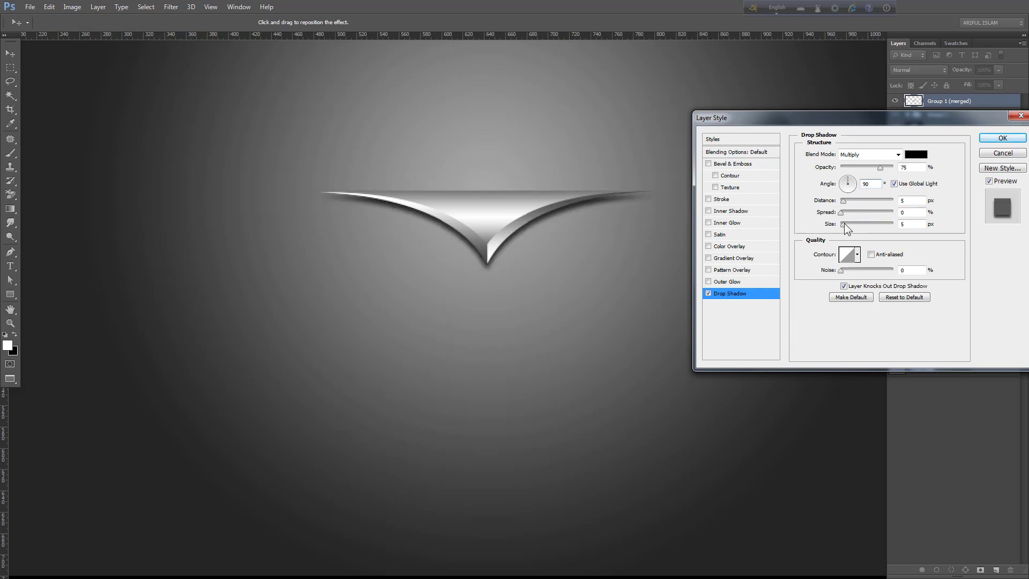
left_click_drag(844, 225, 848, 227)
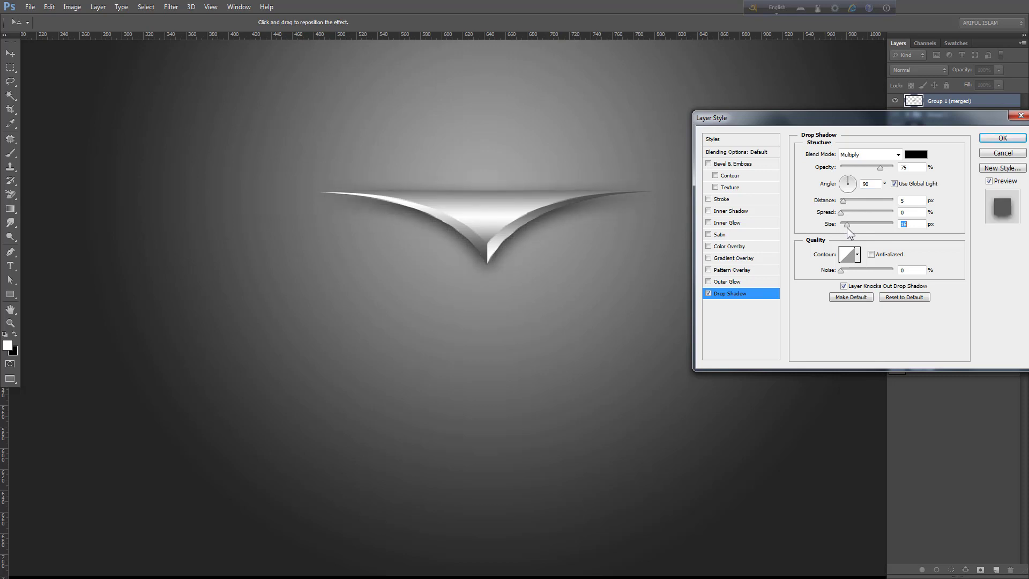
left_click_drag(841, 213, 849, 201)
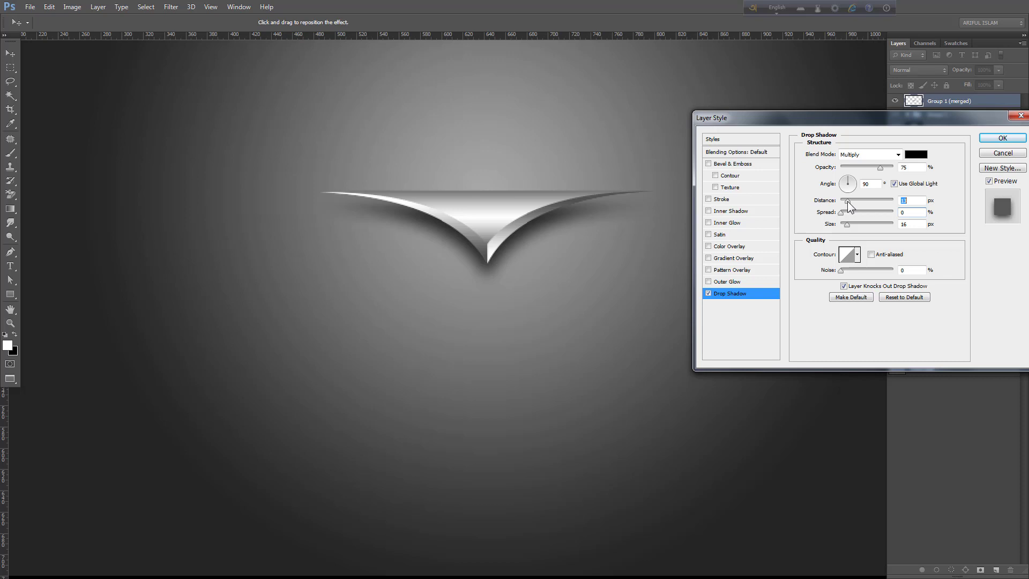
left_click_drag(847, 201, 850, 224)
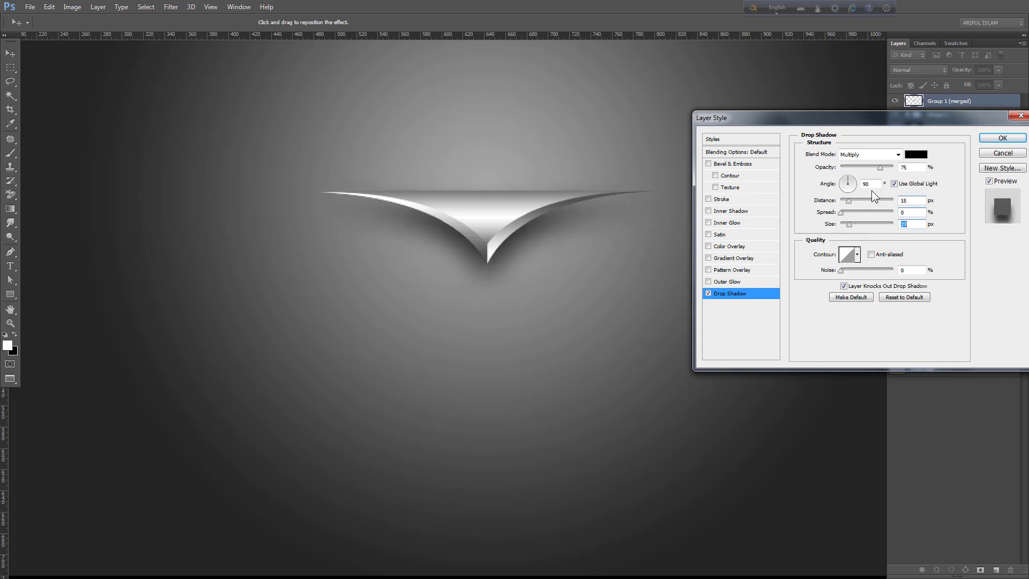
left_click(1002, 138)
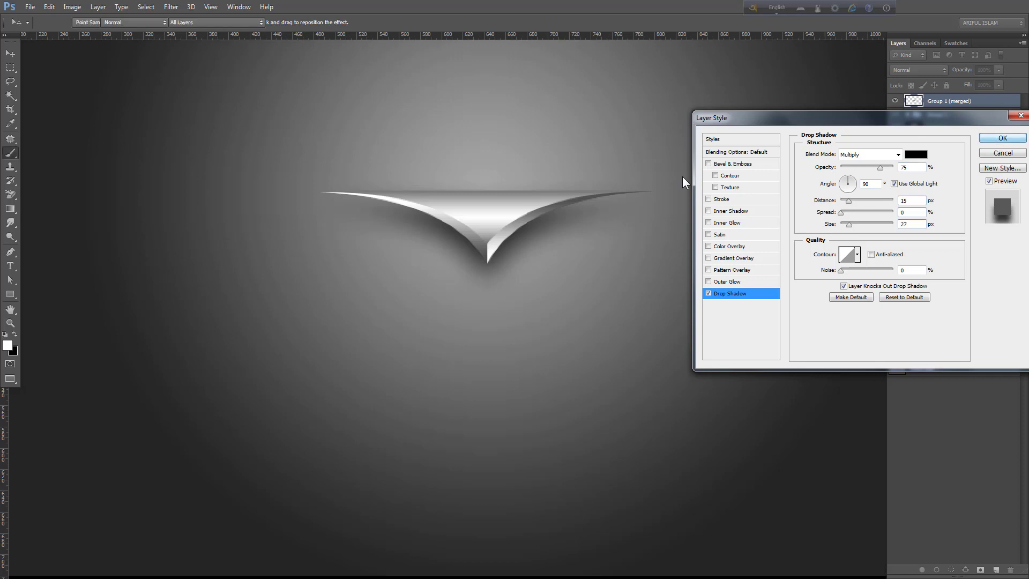
scroll(503, 217, "down", 2)
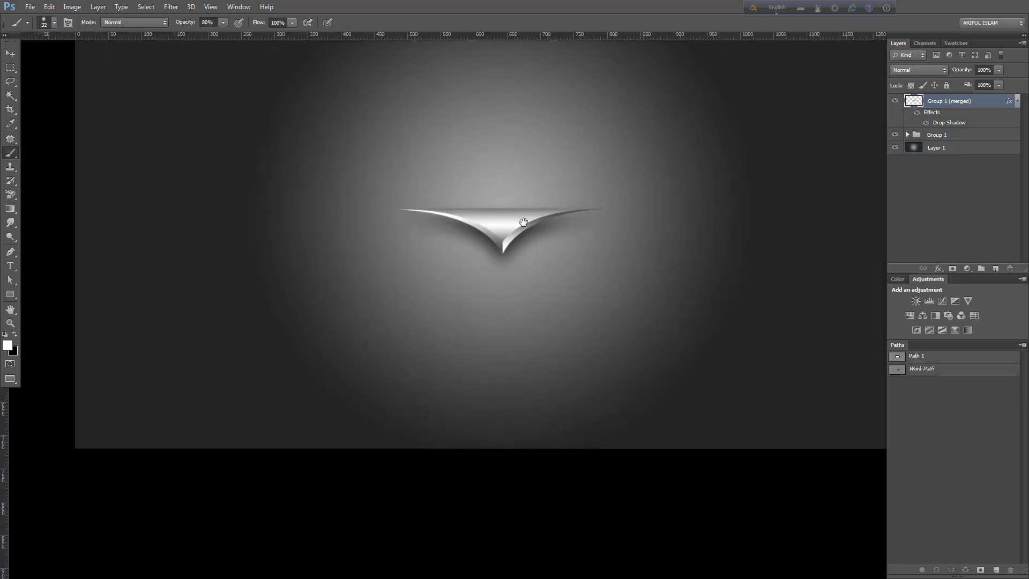
Step: Add a Gradient Overlay layer style to the background Layer 1
scroll(507, 225, "down", 2)
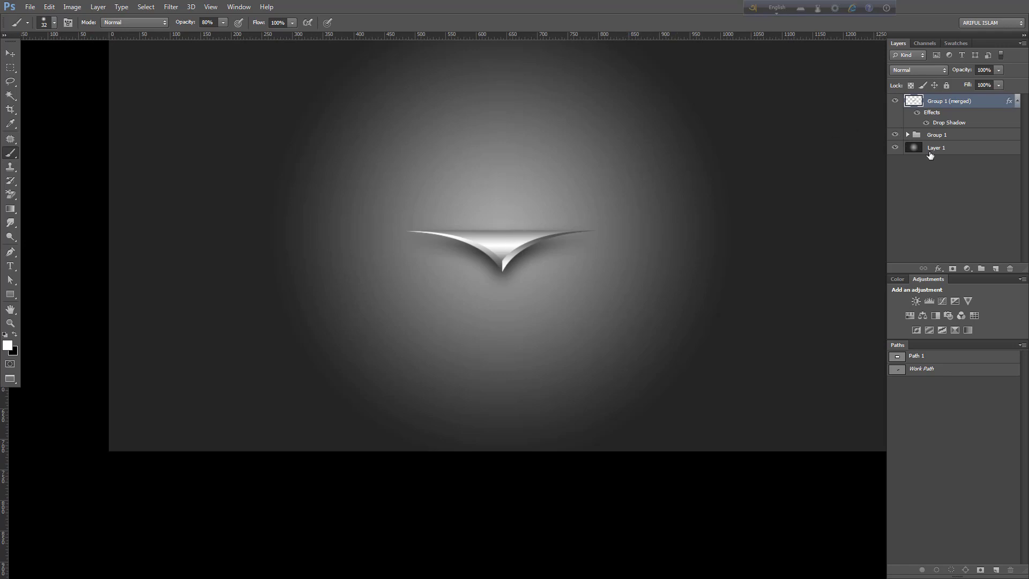
left_click(917, 151)
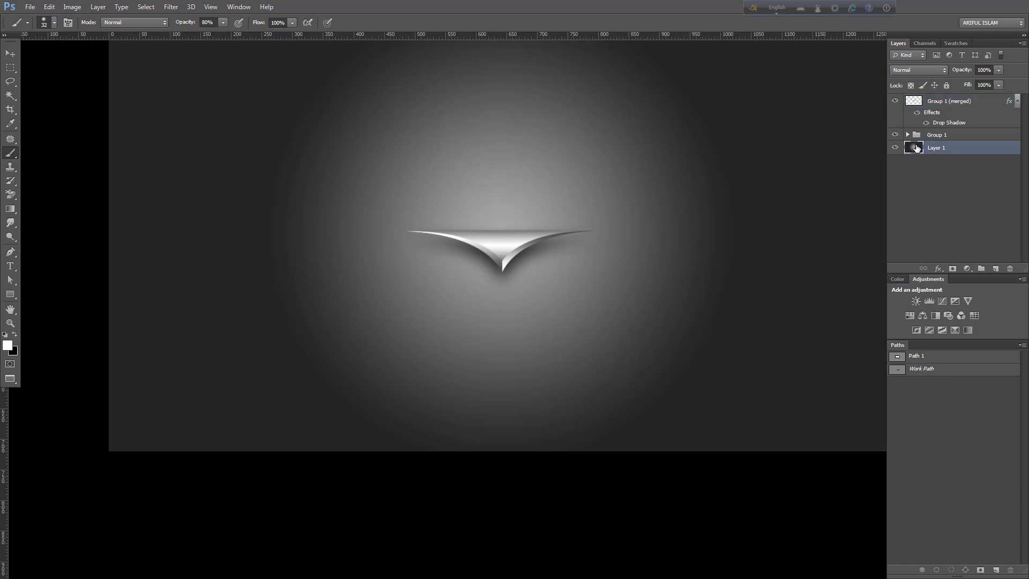
double_click(916, 149)
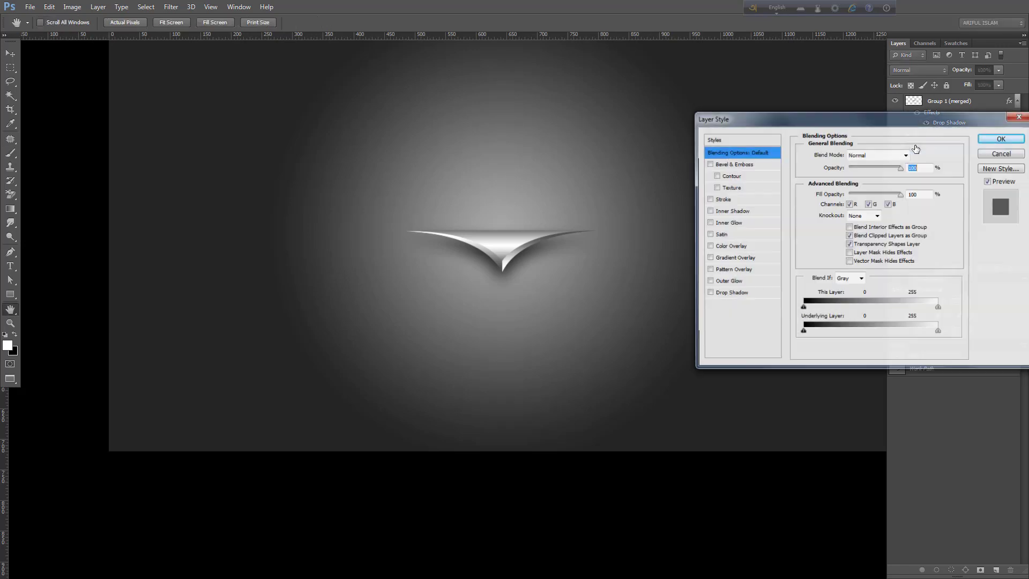
left_click(732, 257)
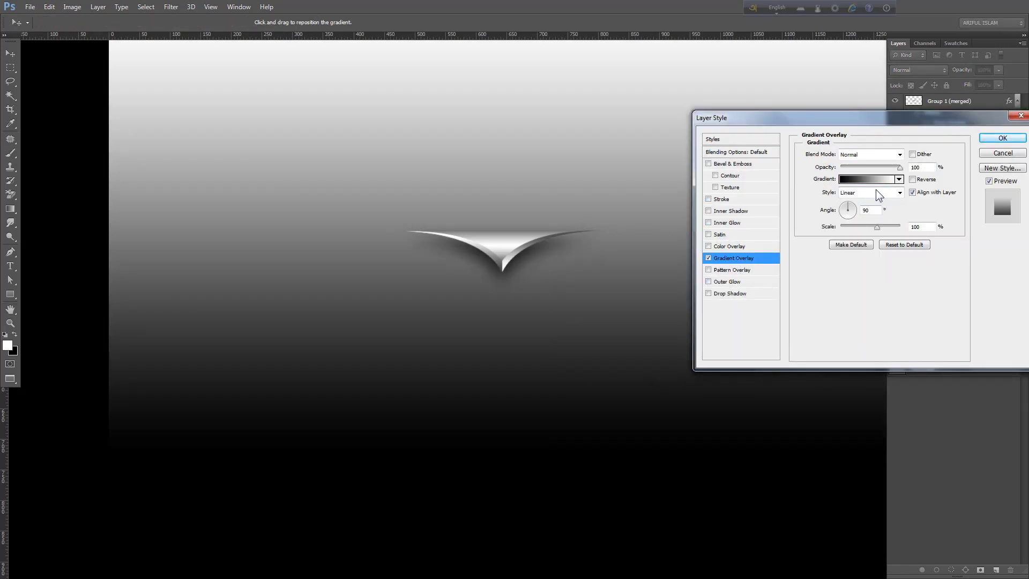
left_click(878, 180)
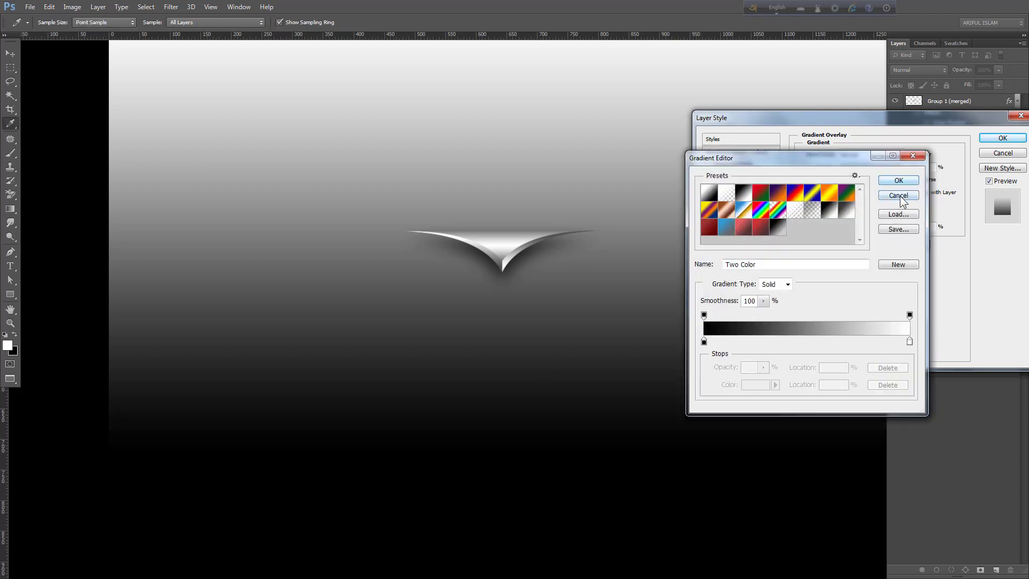
left_click(879, 181)
Step: Make the background gradient Radial and reversed, then bring up the Gradient Editor
left_click(879, 192)
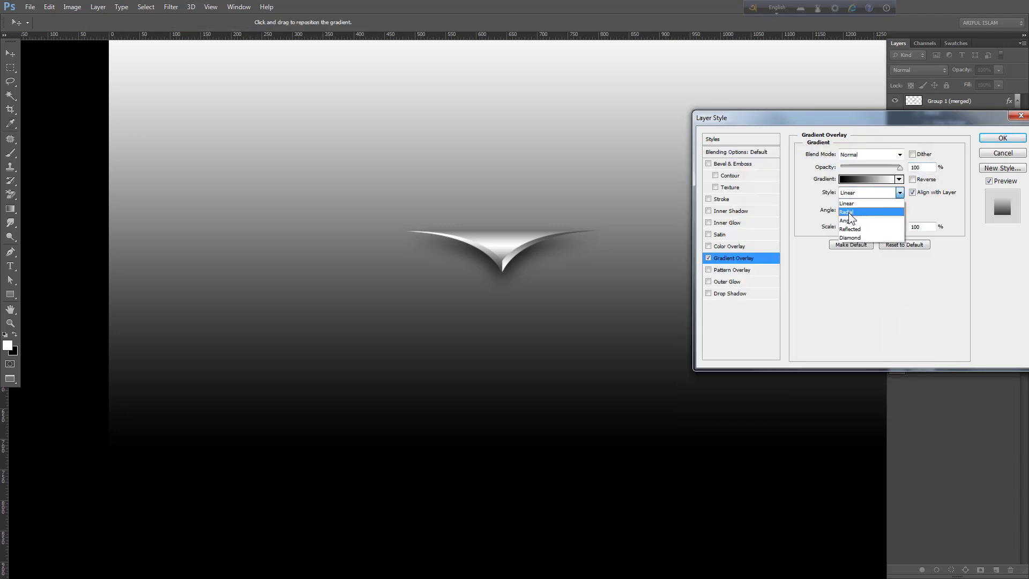
left_click(849, 213)
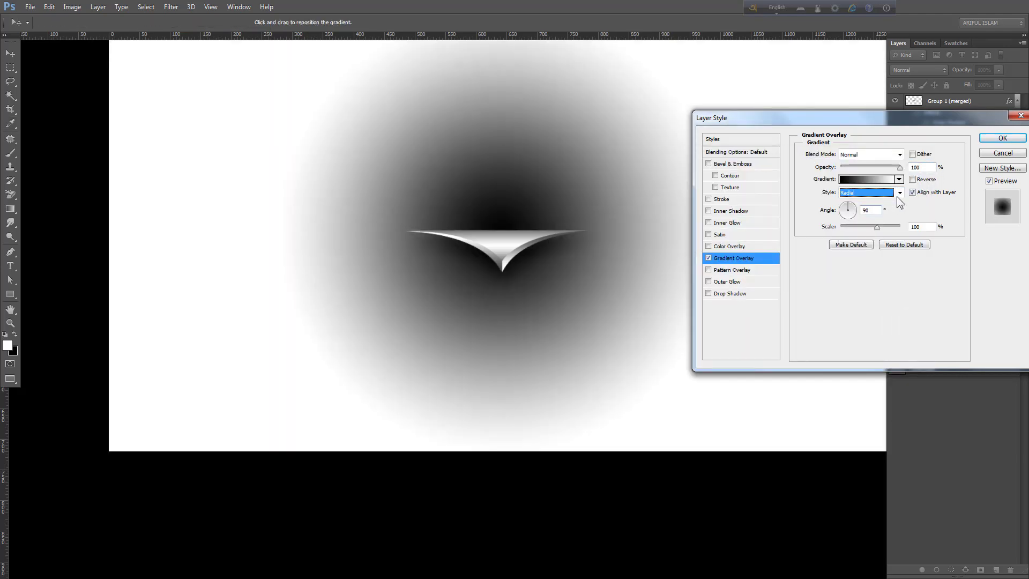
left_click(913, 180)
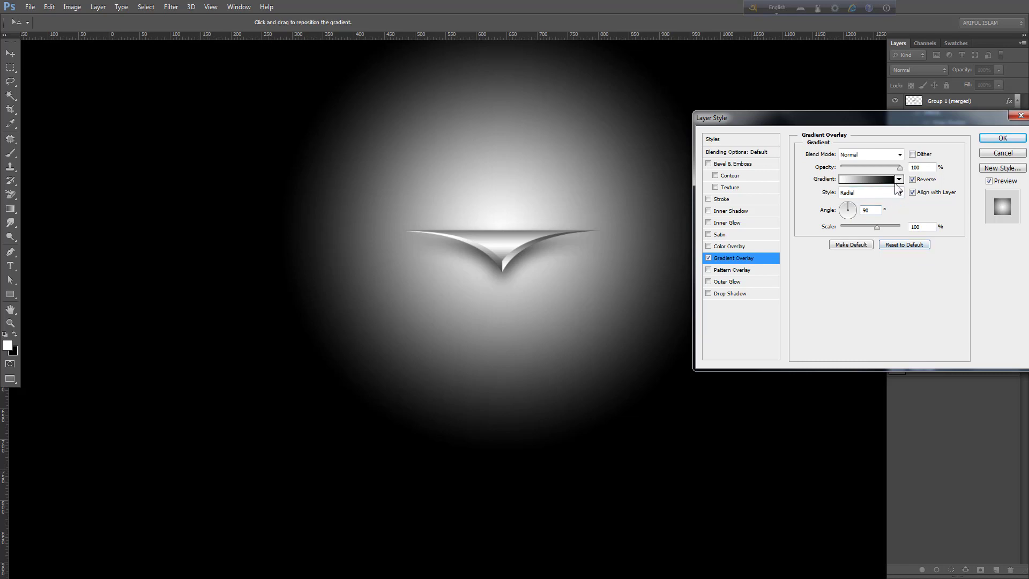
left_click(900, 180)
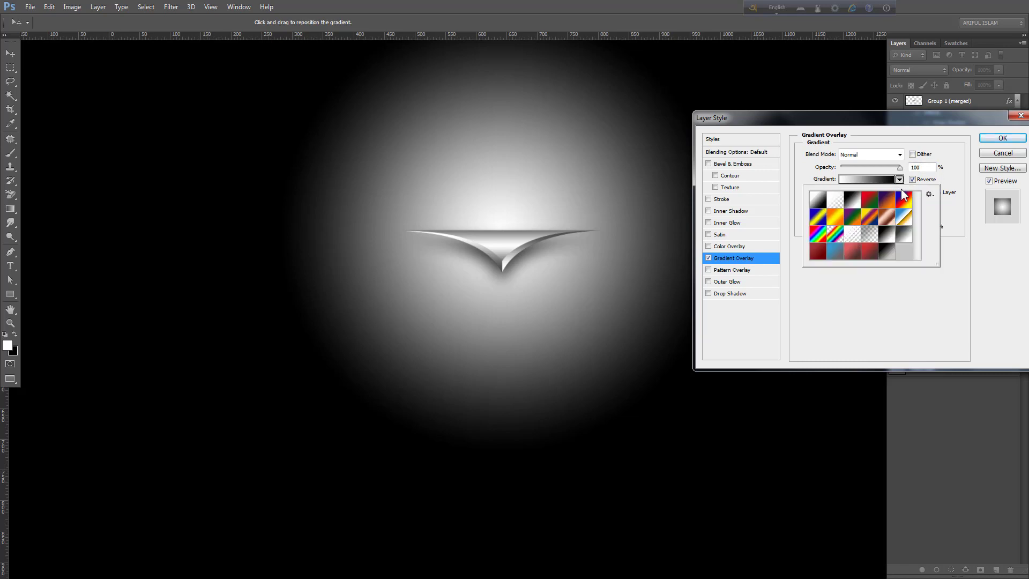
left_click(873, 181)
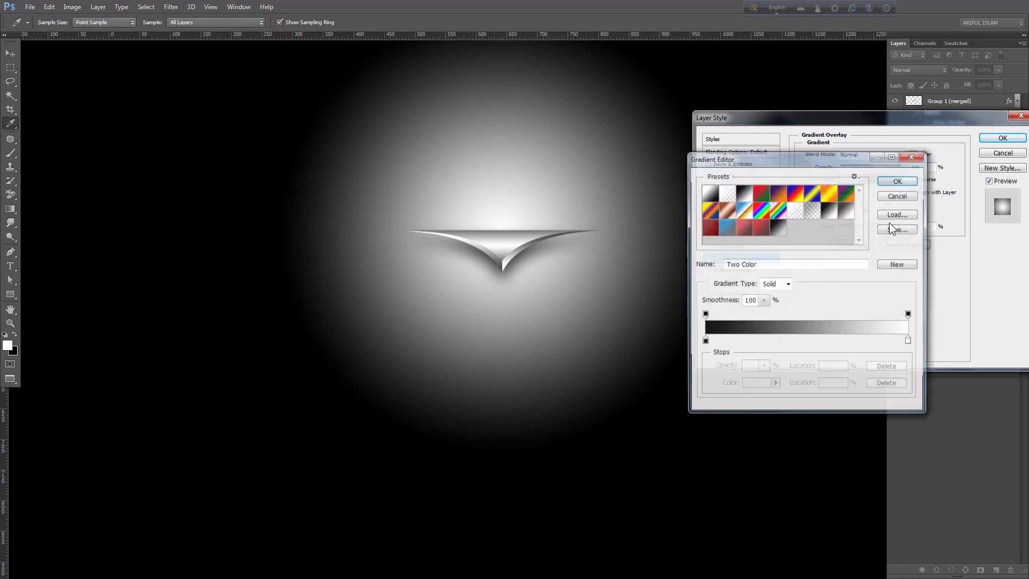
Step: Change the gradient's white end stop to dark slate teal #395053
left_click(910, 341)
double_click(910, 340)
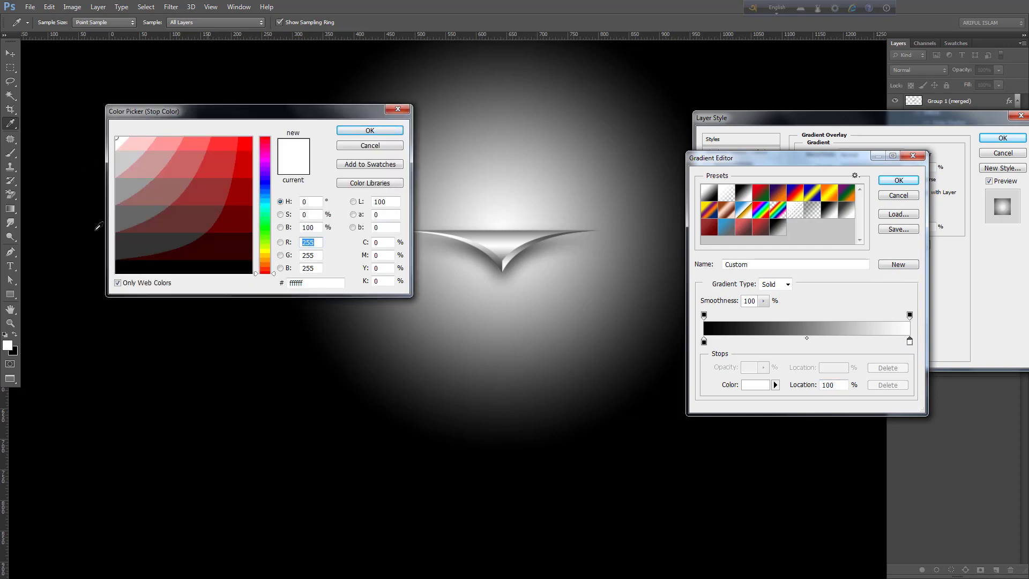
left_click(117, 283)
left_click(265, 202)
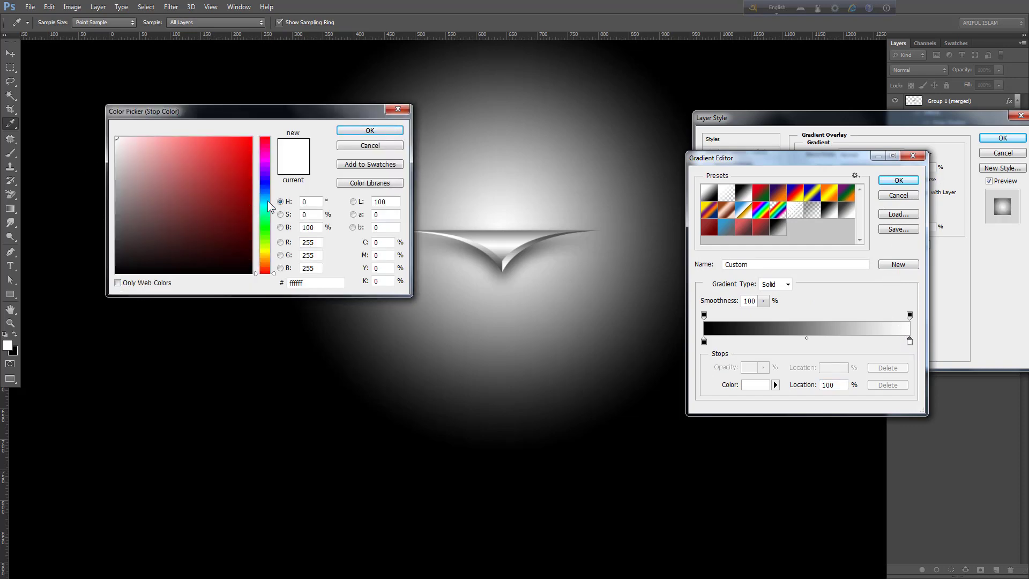
left_click(142, 167)
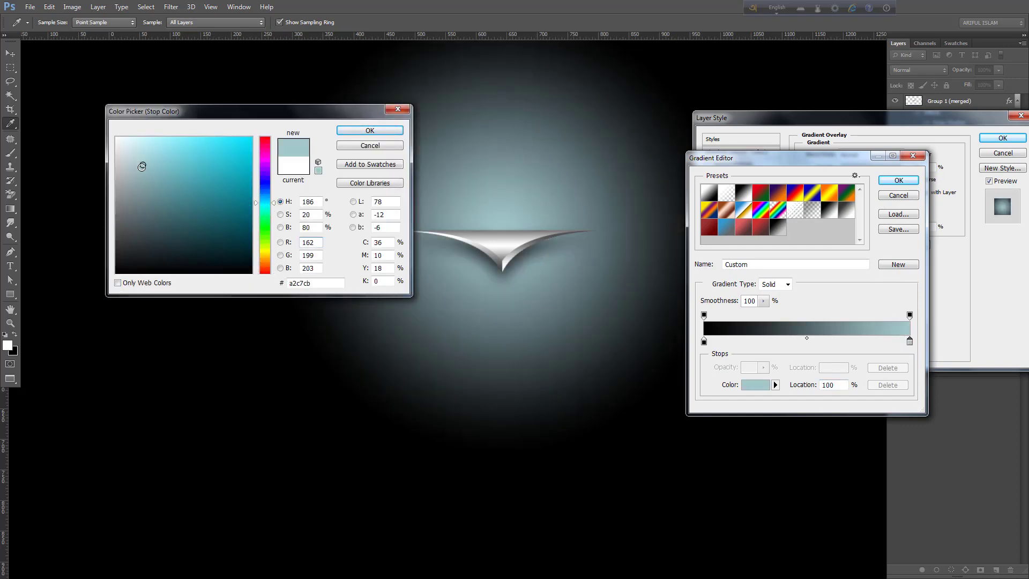
mouse_move(138, 179)
left_mouse_down()
mouse_move(154, 233)
mouse_move(147, 217)
left_mouse_up()
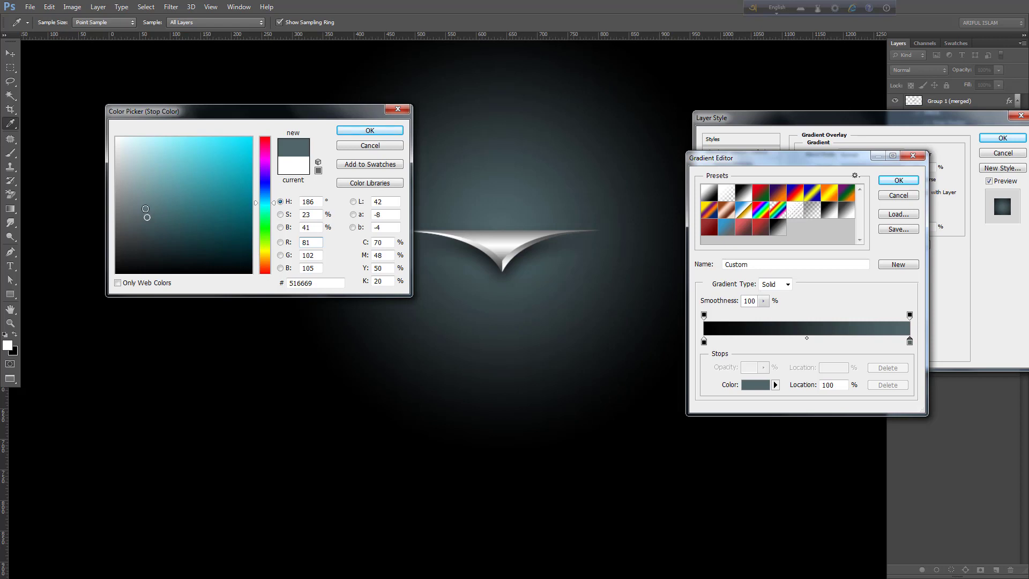
left_click(146, 209)
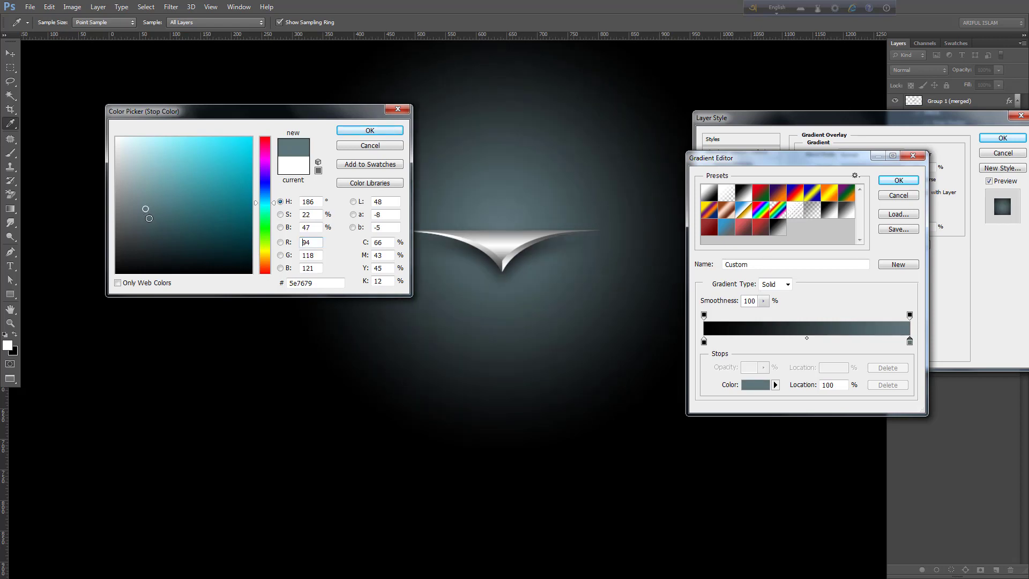
left_click(160, 223)
left_click(156, 227)
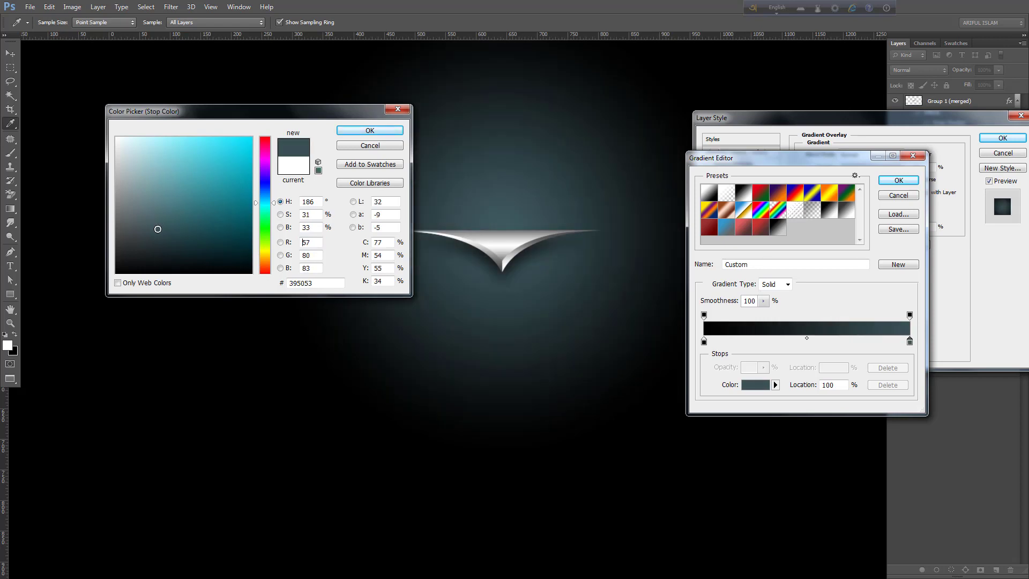
left_click(369, 130)
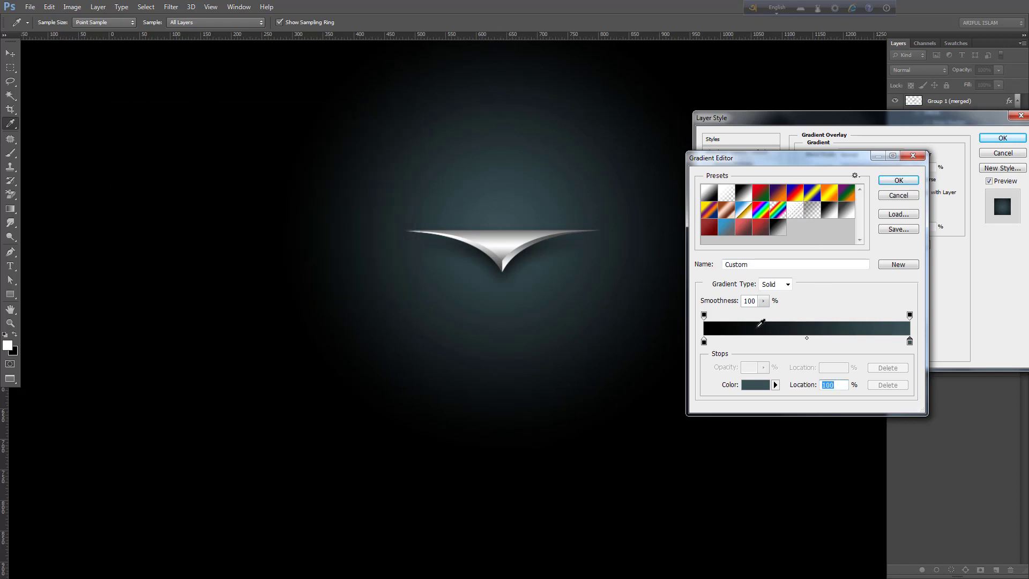
Step: Confirm the edited gradient and apply the overlay to Layer 1
left_click(899, 180)
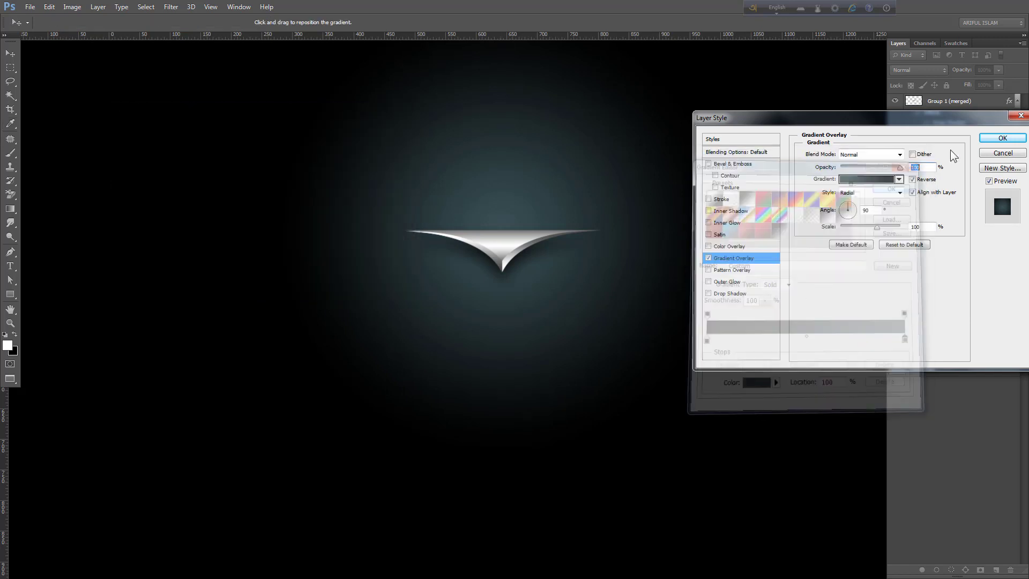
left_click(1002, 140)
mouse_move(529, 202)
left_mouse_down()
mouse_move(501, 172)
mouse_move(515, 191)
left_mouse_up()
left_click(516, 192, "alt")
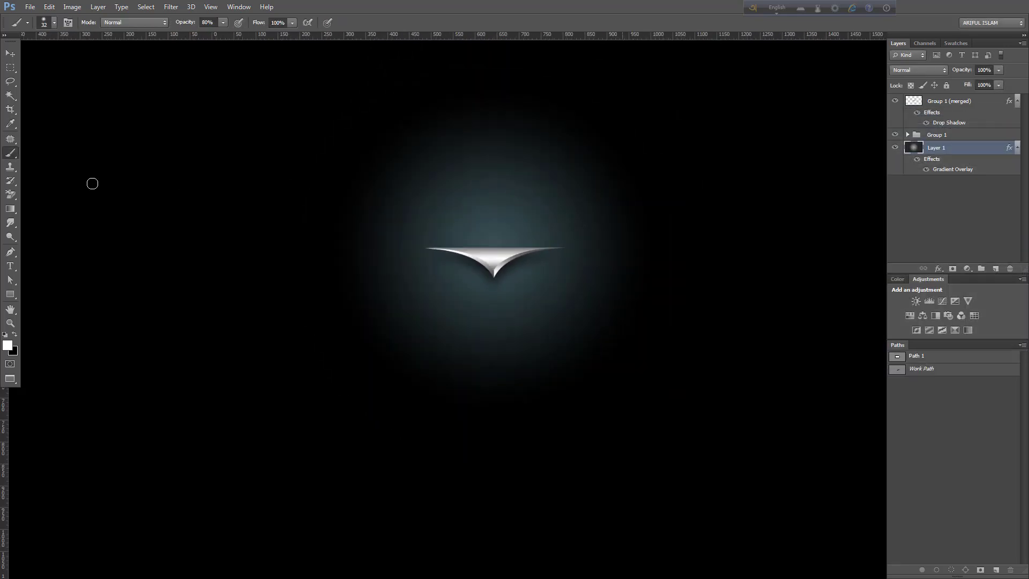
Step: Set the pasteboard surrounding the canvas to Dark Gray
right_click(80, 179)
left_click(112, 209)
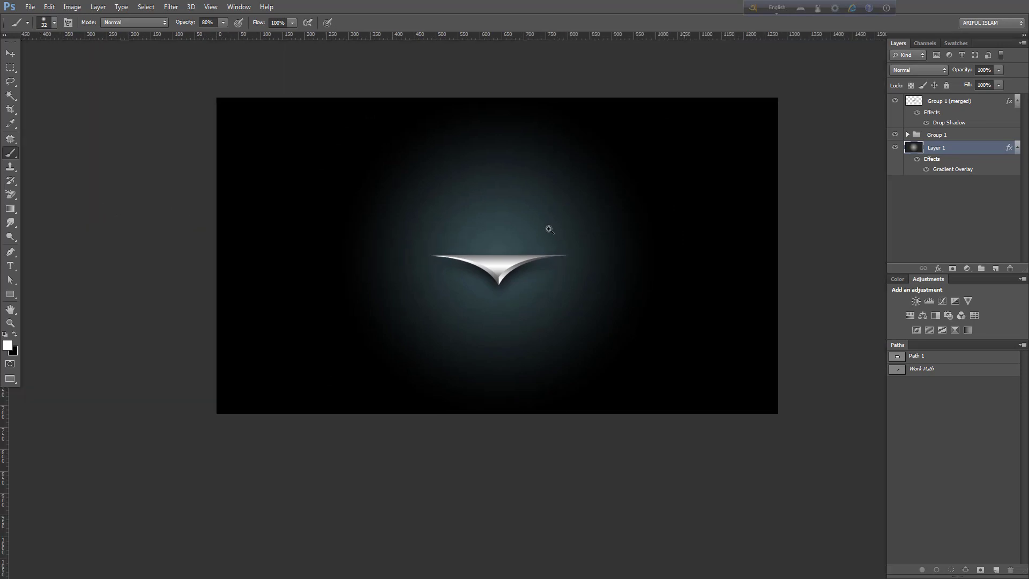
scroll(550, 230, "up", 2)
left_click_drag(555, 225, 555, 230)
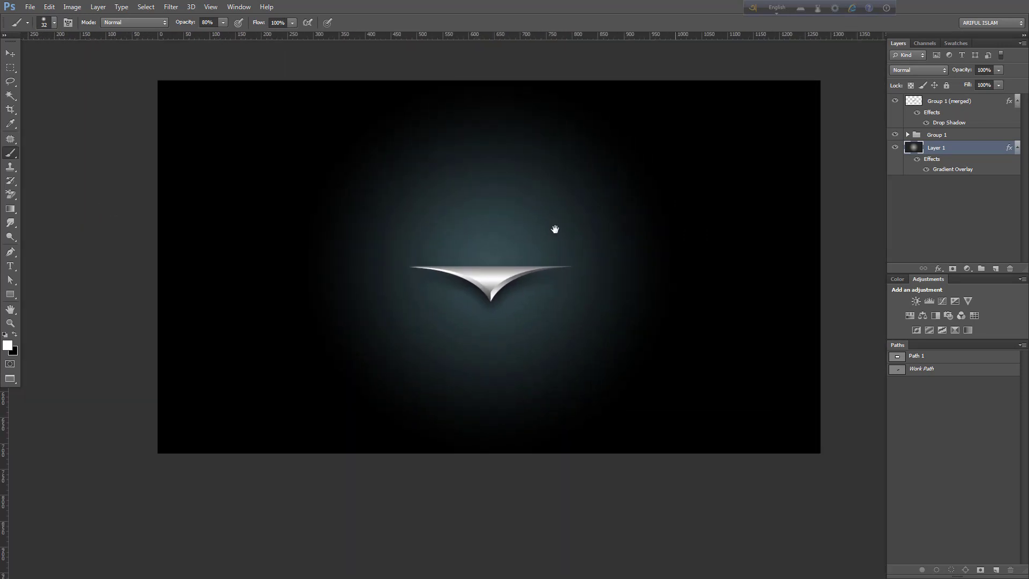
scroll(519, 196, "down", 3)
scroll(547, 218, "up", 2)
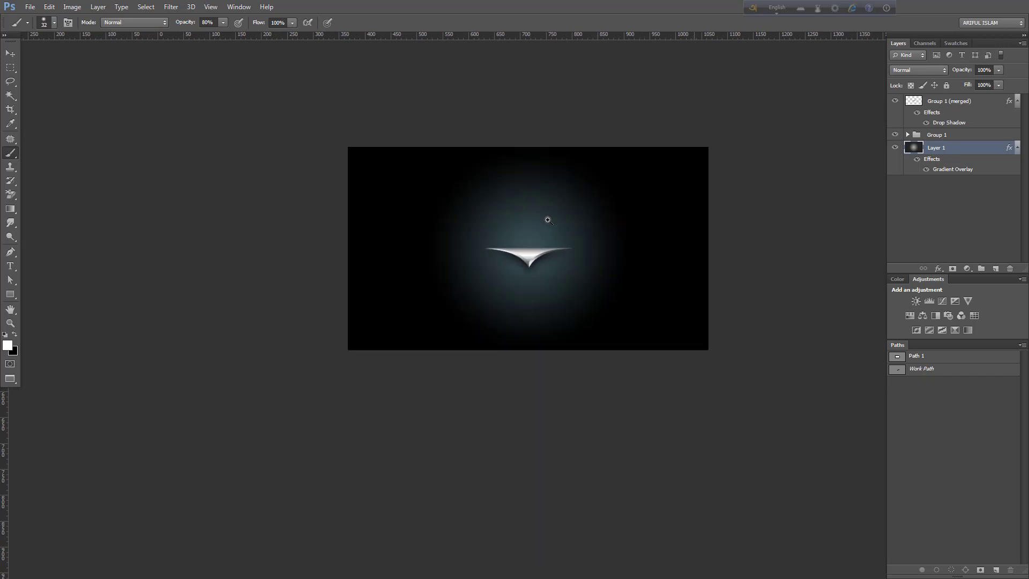
scroll(562, 232, "up", 1)
scroll(562, 232, "up", 1)
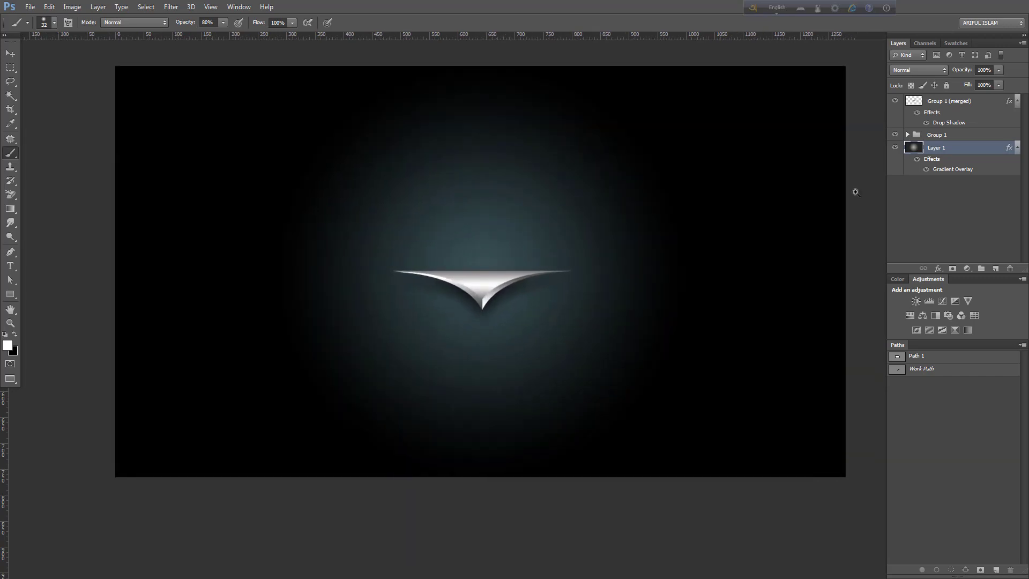
Step: Reopen the background gradient's end stop colour and try green, pink and gold glows
double_click(942, 169)
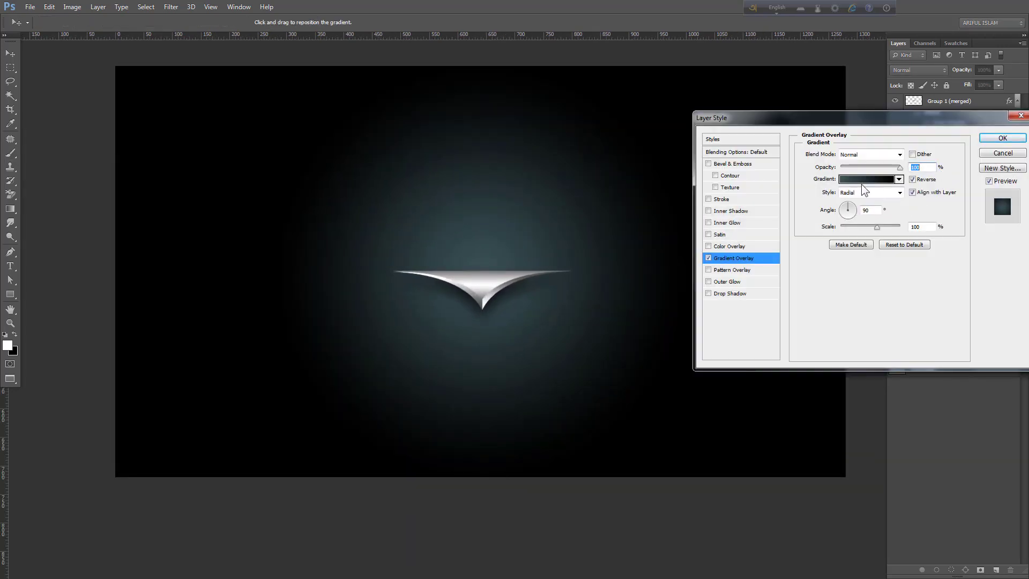
left_click(865, 180)
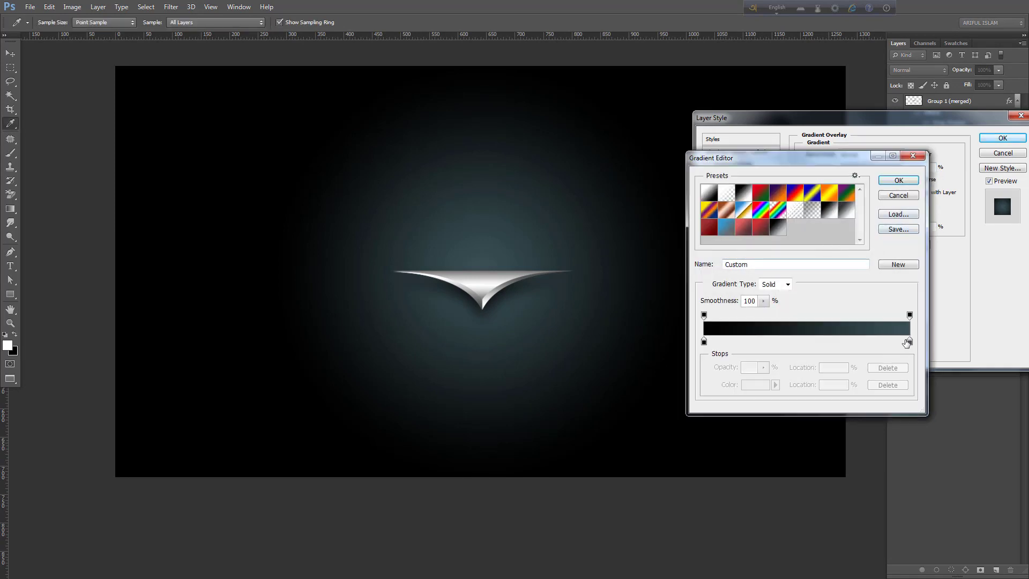
double_click(910, 341)
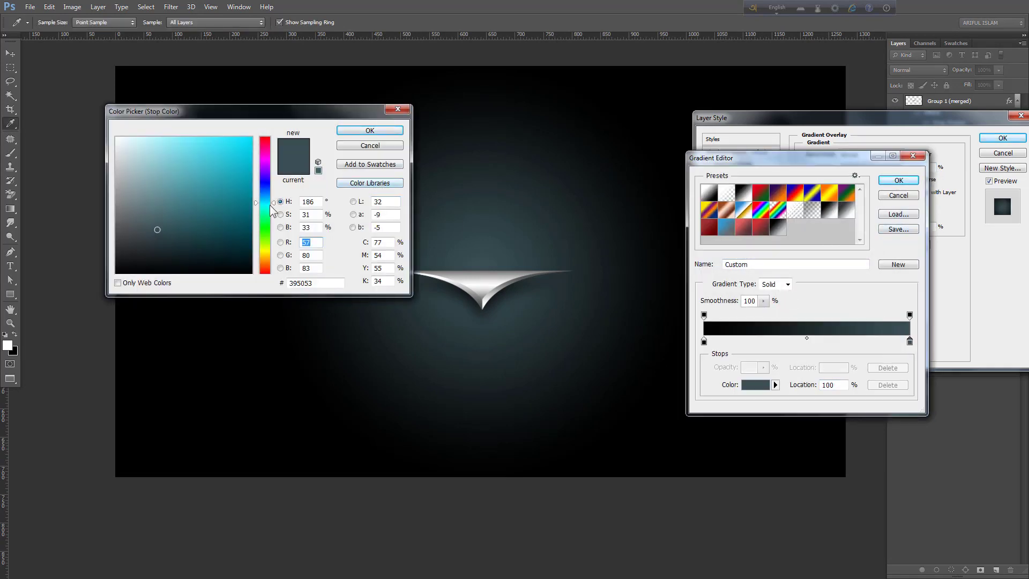
left_click_drag(268, 209, 266, 221)
left_click(184, 161)
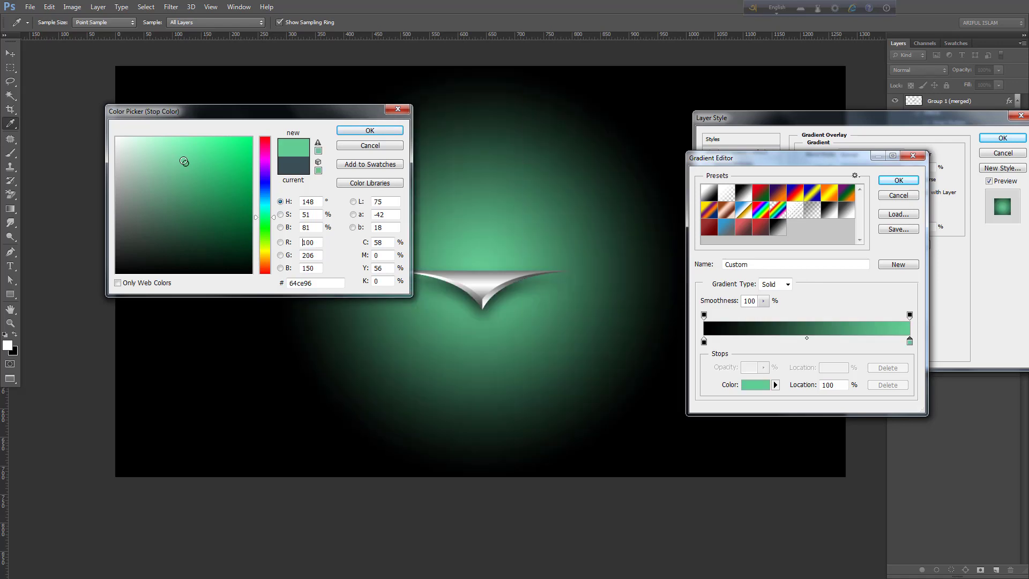
left_click(265, 153)
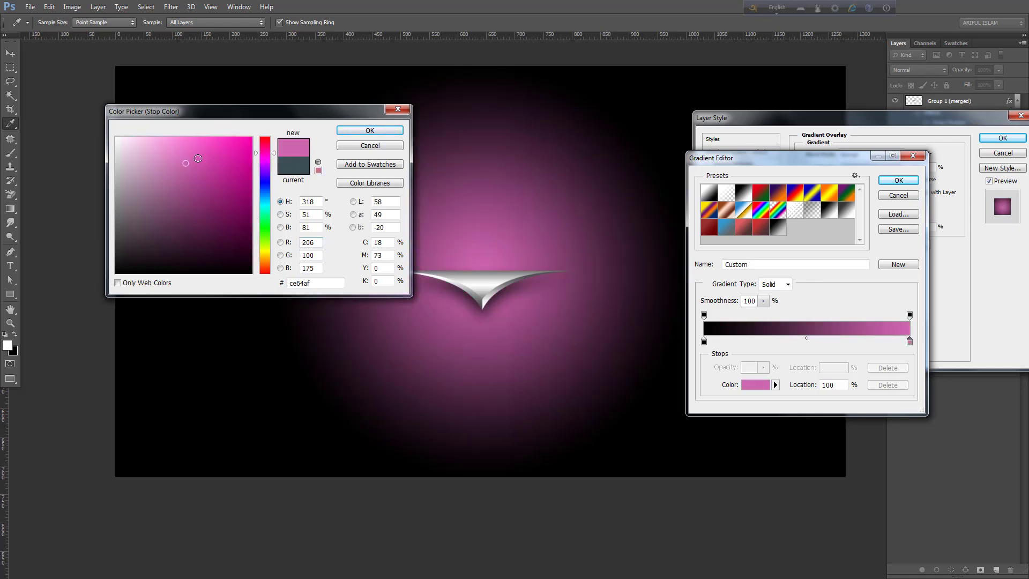
left_click(188, 151)
left_click(265, 256)
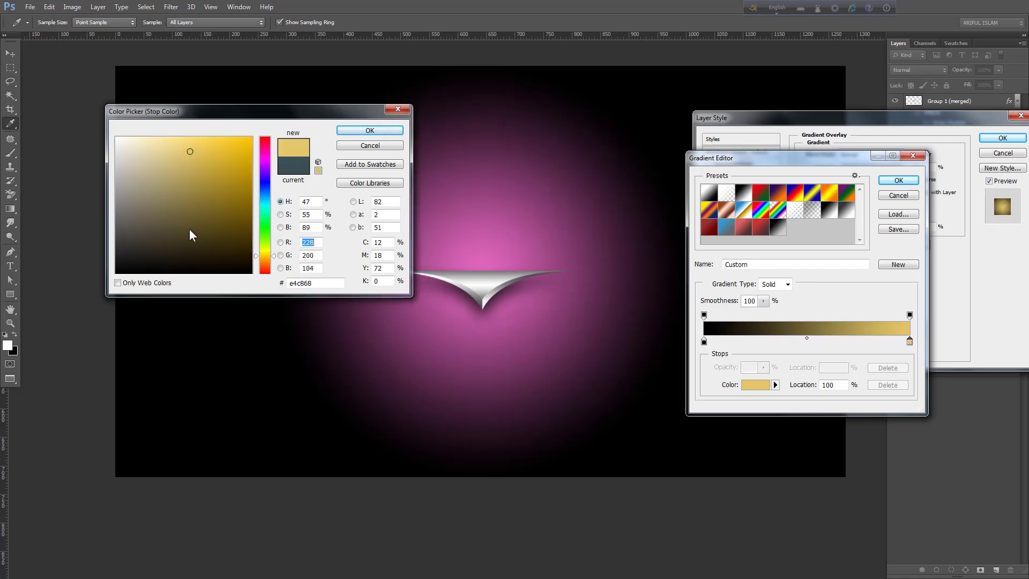
left_click(180, 197)
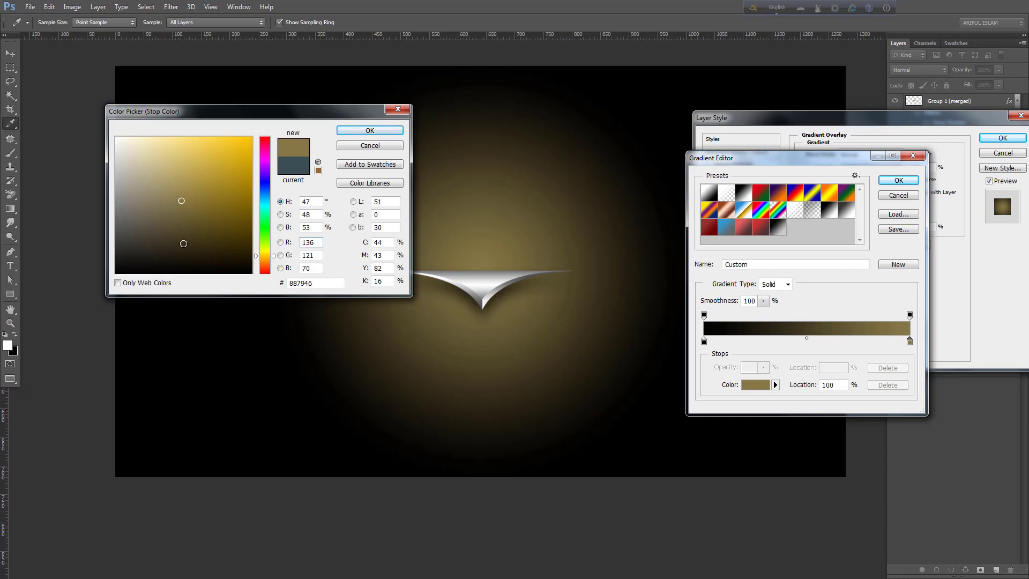
left_click(182, 239)
left_click(167, 142)
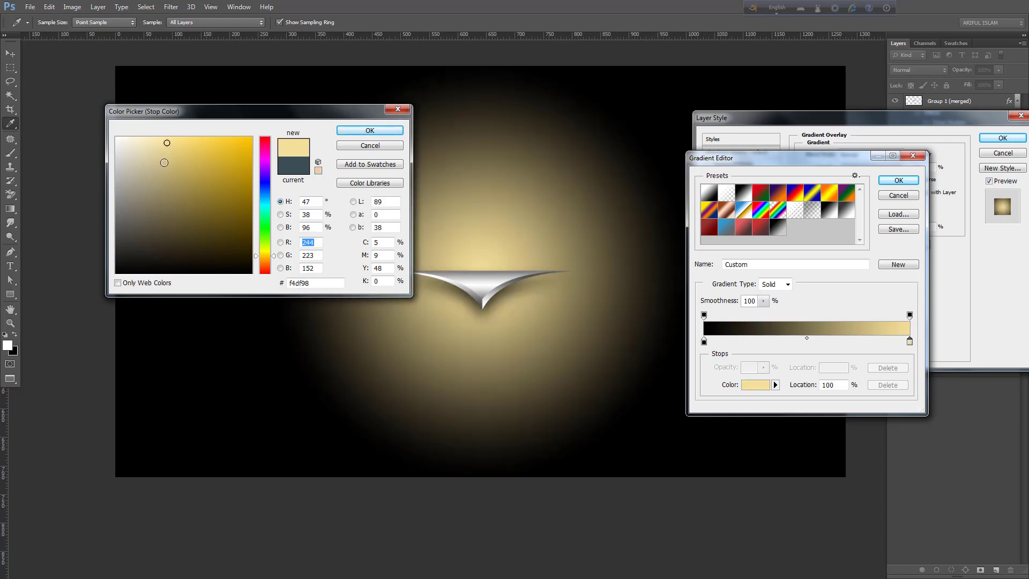
left_click_drag(164, 163, 152, 151)
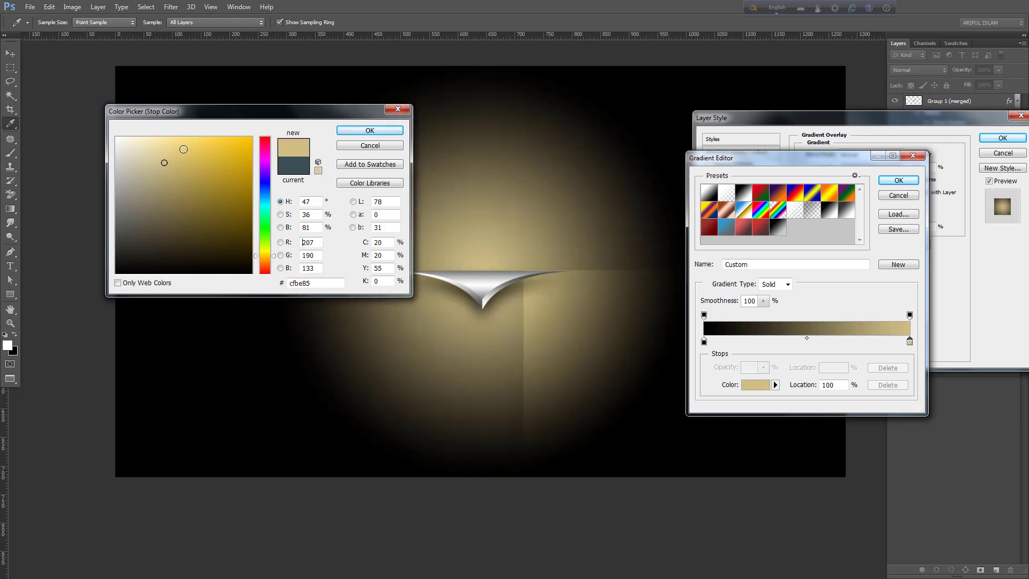
Step: Set the end stop to pale blue-white #d7eaee and apply the updated gradient overlay
left_click(147, 144)
left_click(265, 201)
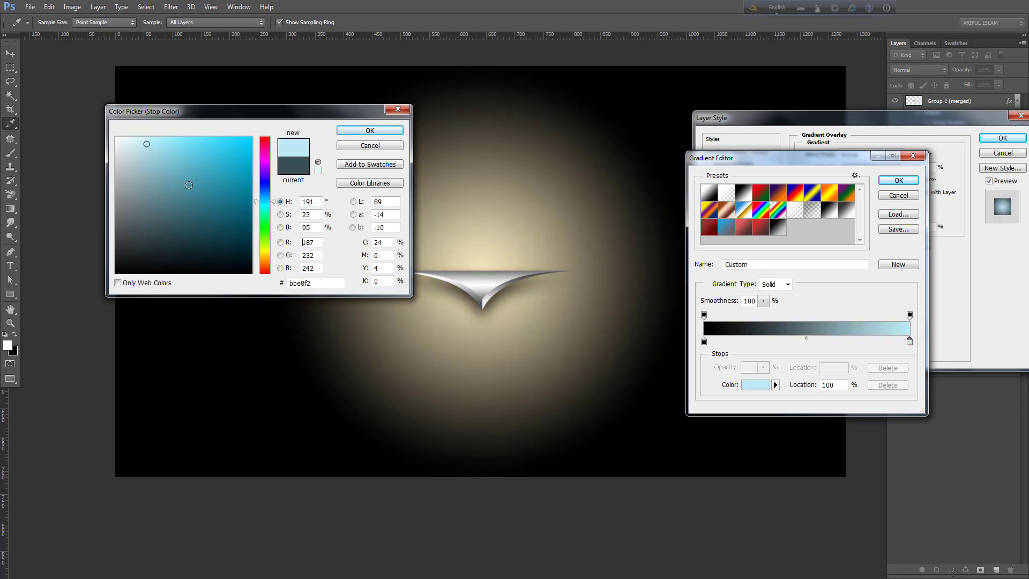
left_click(149, 164)
mouse_move(149, 164)
left_mouse_down()
mouse_move(145, 148)
mouse_move(129, 146)
left_mouse_up()
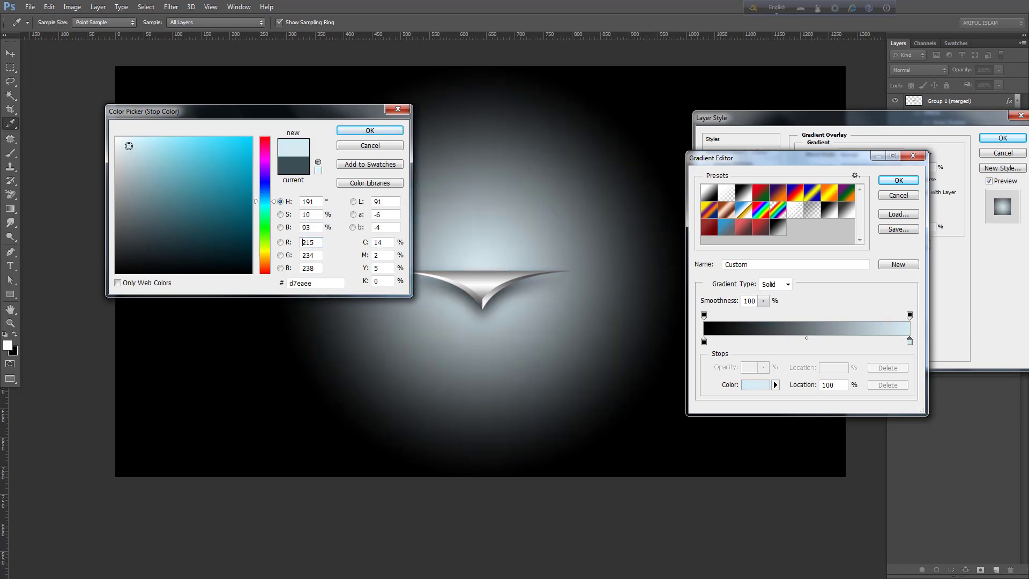
left_click(357, 131)
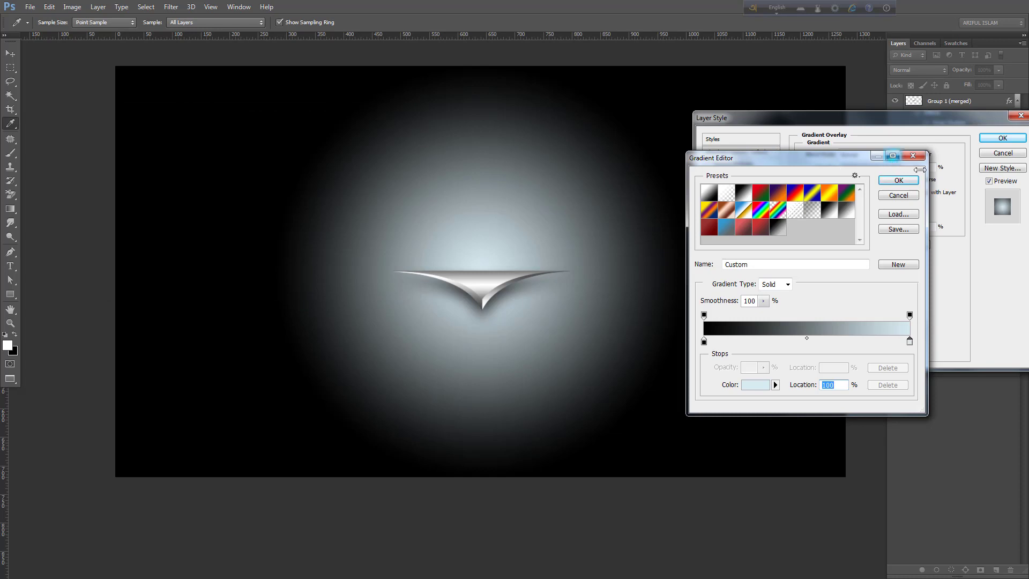
left_click(901, 181)
left_click(1006, 141)
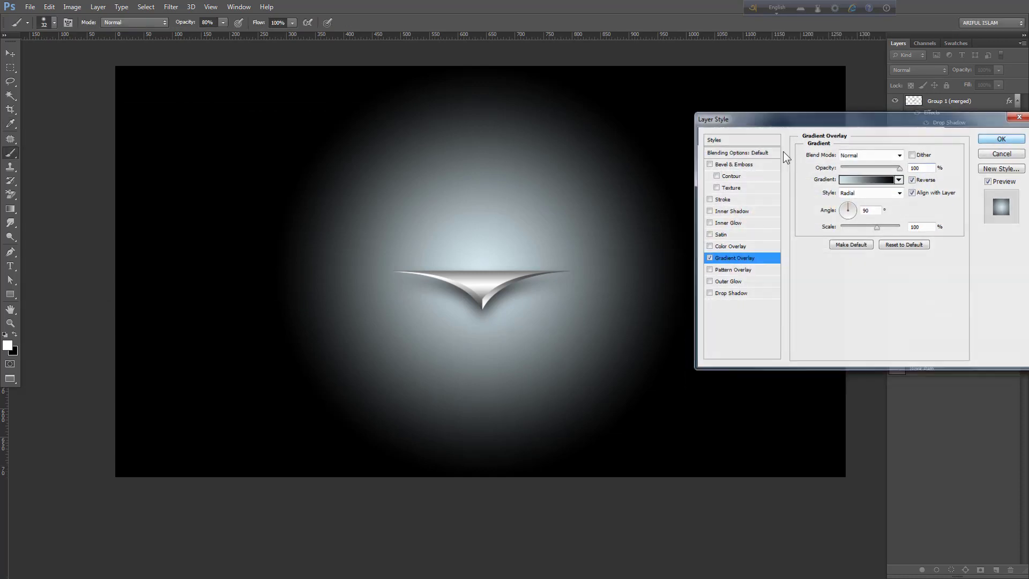
key("b")
mouse_move(472, 207)
left_mouse_down()
mouse_move(438, 182)
mouse_move(460, 202)
left_mouse_up()
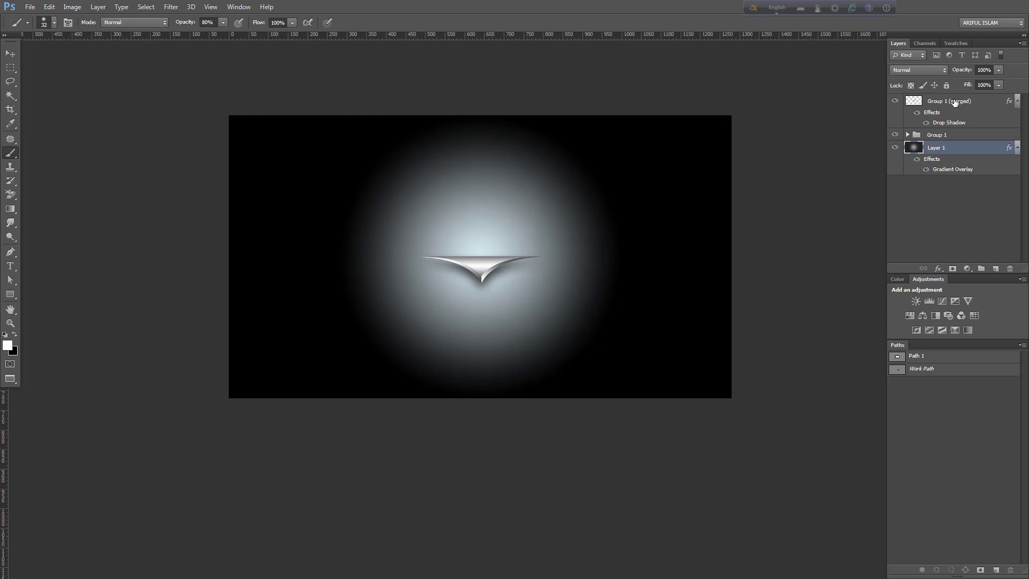
Step: Scale the merged silver curl and Group 1 together to about 161%, centred on the glow
left_click(953, 102)
left_click(946, 136, "ctrl")
key("ctrl+t")
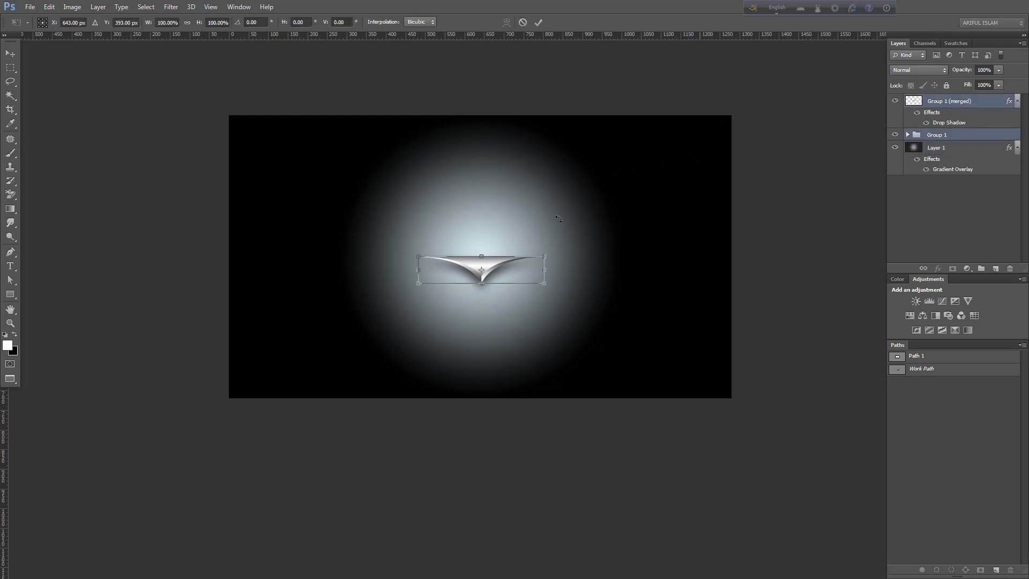
left_click_drag(545, 256, 576, 239)
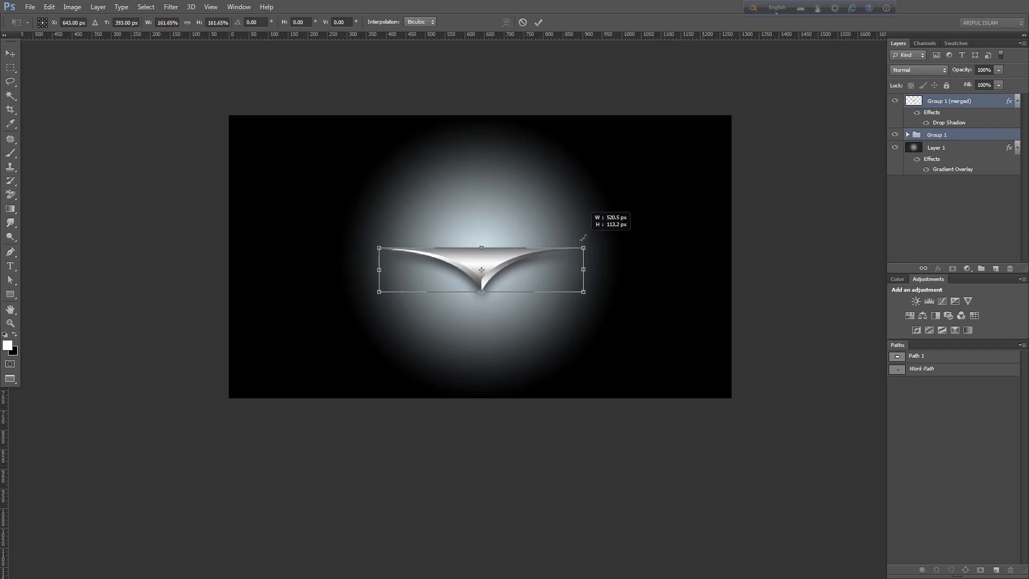
key("Return")
key("b")
scroll(524, 232, "down", 2)
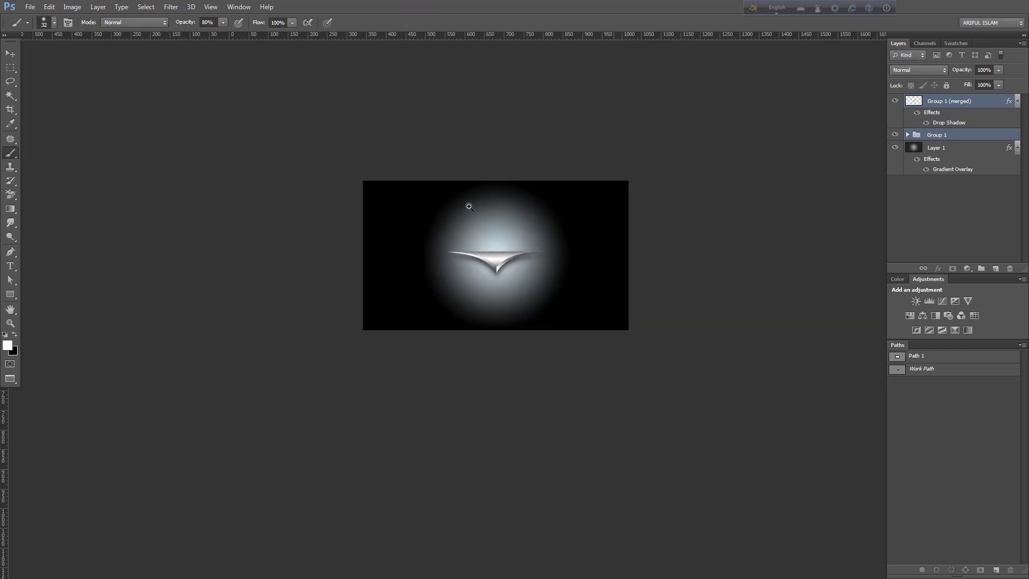
scroll(466, 202, "up", 1)
scroll(484, 229, "up", 1)
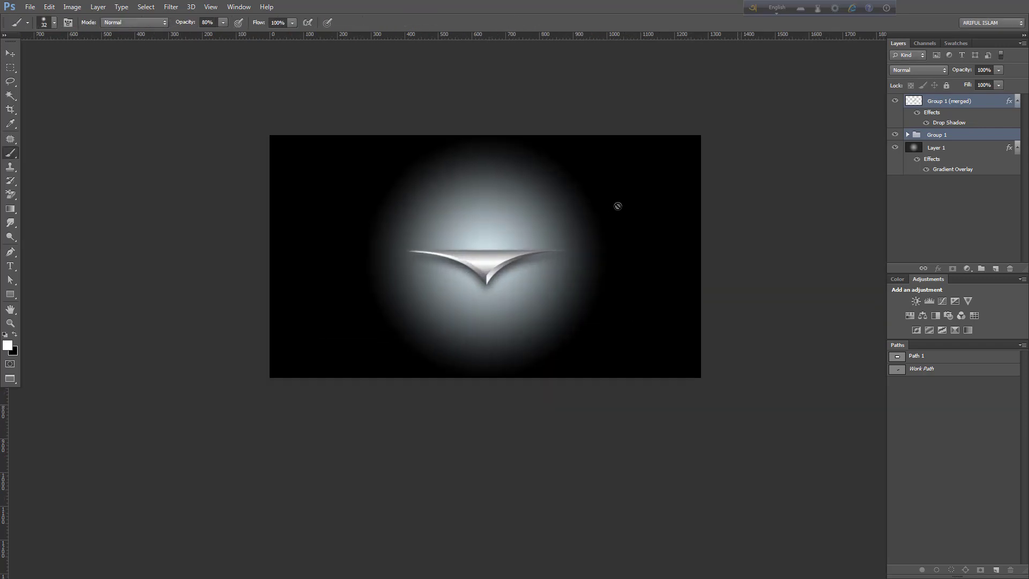